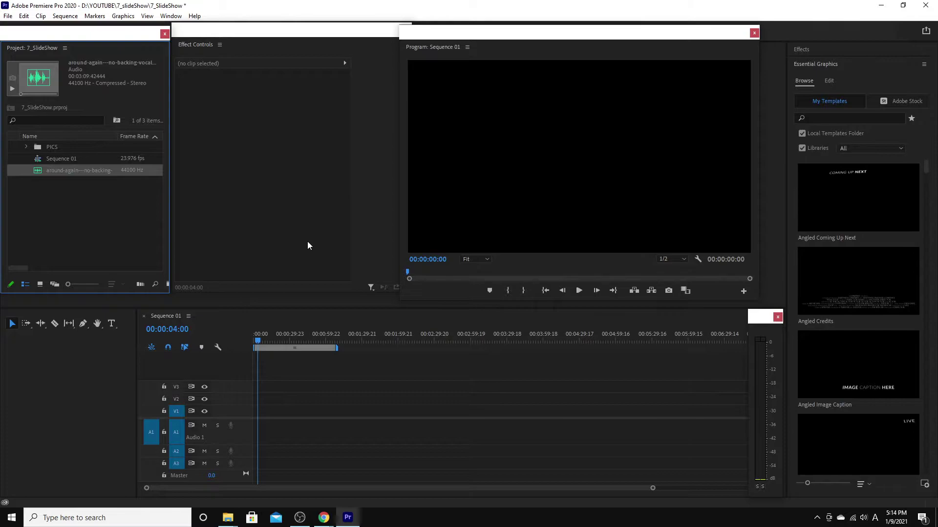
Step: Check the contents of the PICS bin in the project, then collapse the bin
click(26, 147)
drag(160, 169, 159, 146)
click(26, 147)
click(98, 228)
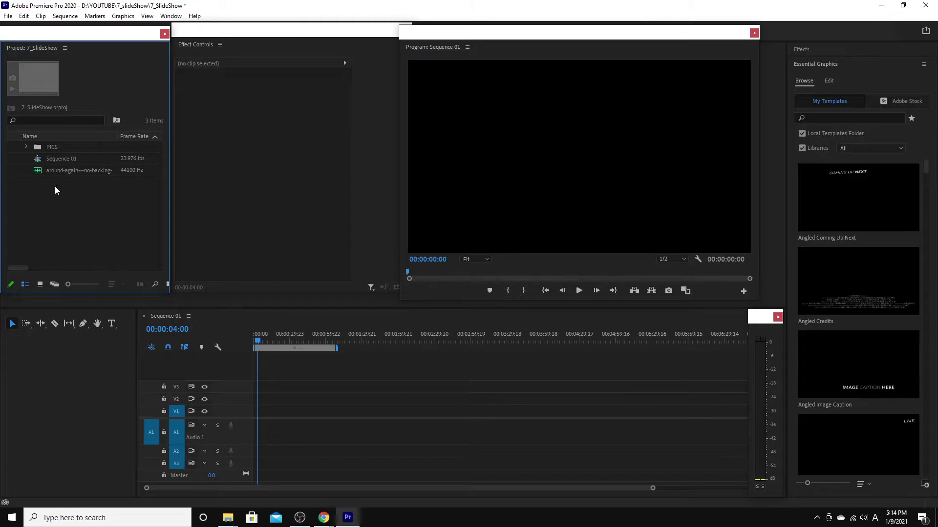
Step: Place the around-again music file at the start of audio track A1 and return the playhead to the beginning
drag(37, 170, 245, 432)
key(ctrl+a)
key(Home)
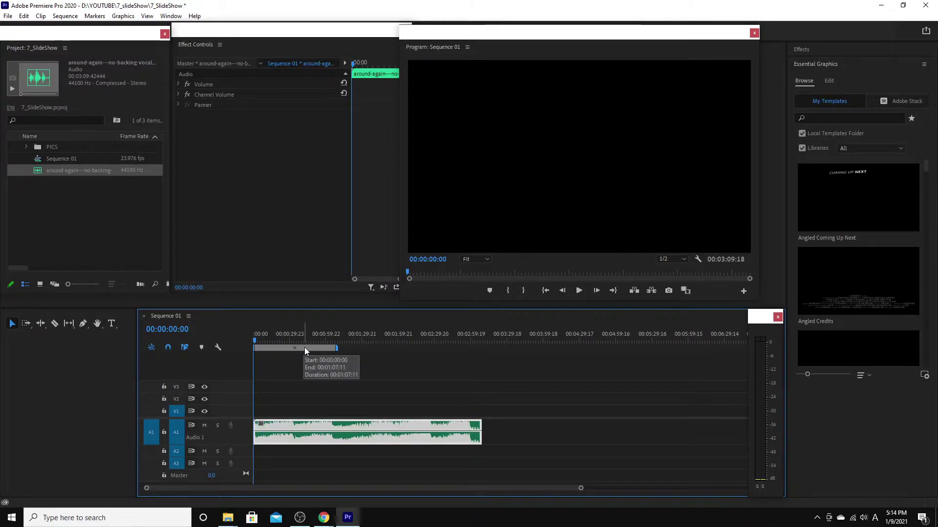
Step: Lower the volume of the music clip on audio track A1 while playing it back
key(space)
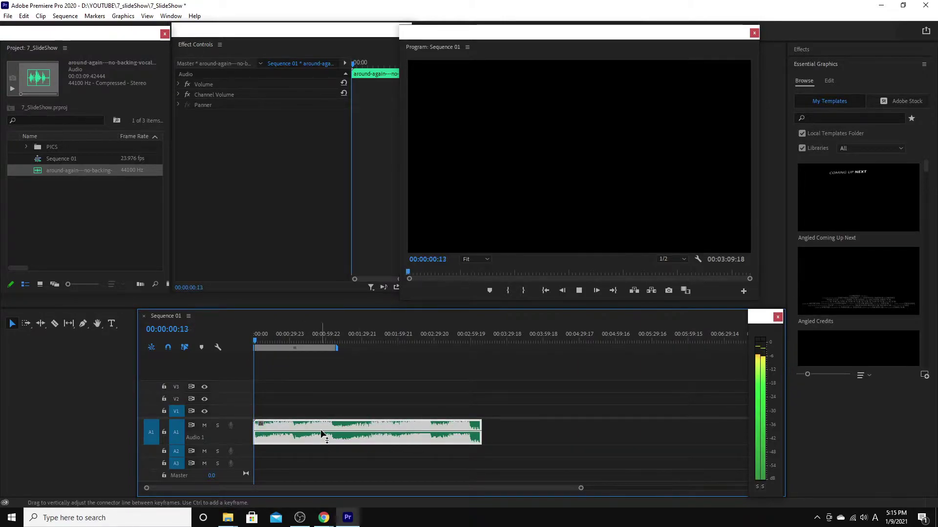
drag(325, 433, 325, 438)
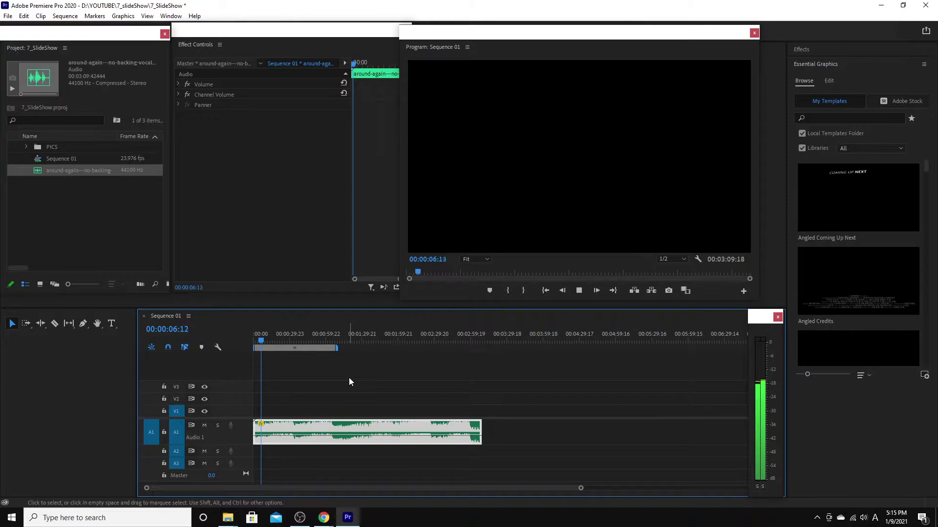
key(space)
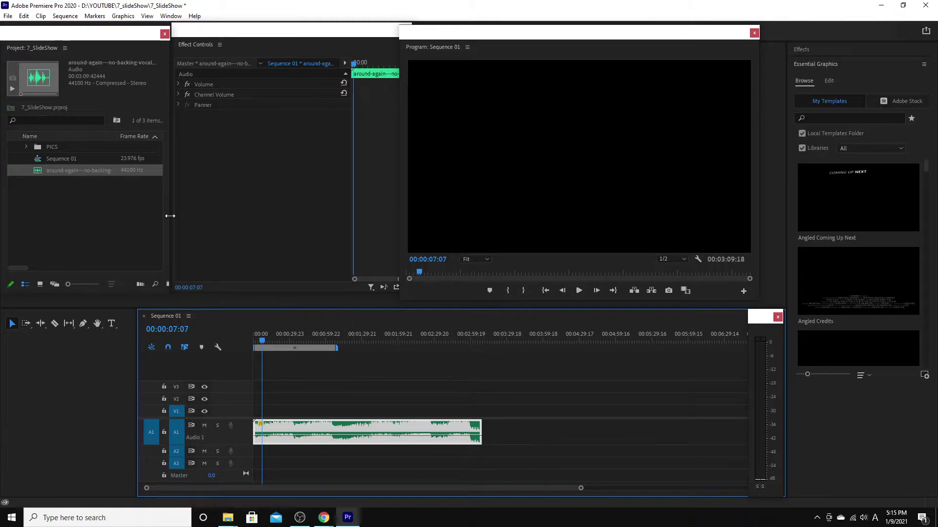
Step: Place the images 1.jpg through 11.jpg from the PICS bin at the start of video track V1
click(26, 147)
click(48, 158)
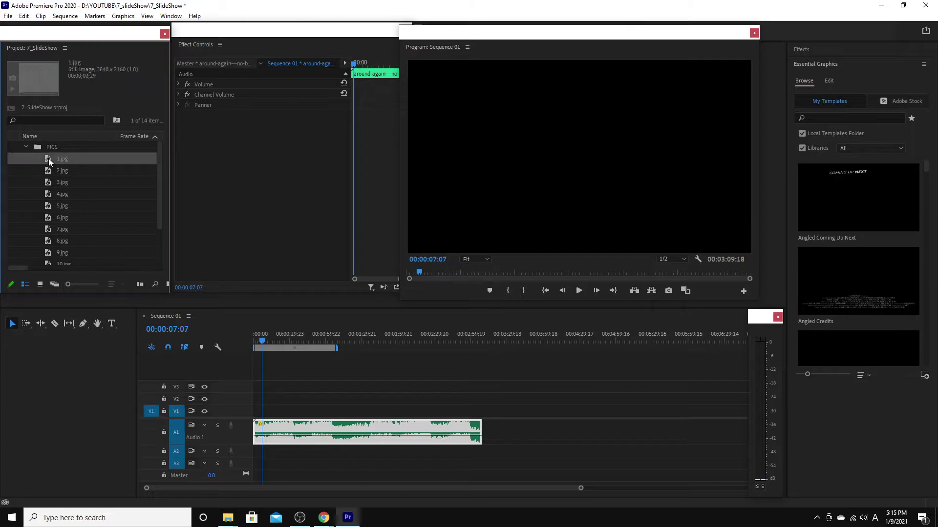
drag(160, 186, 161, 216)
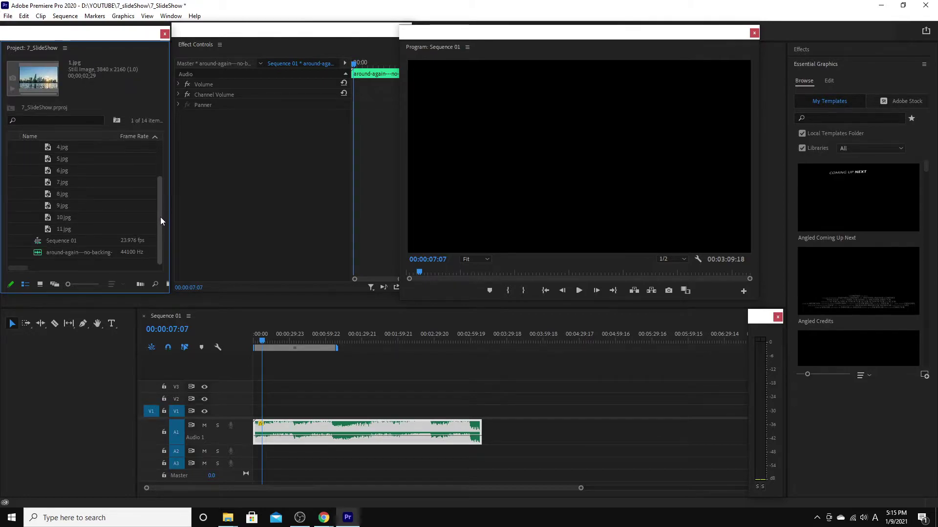
shift+click(49, 230)
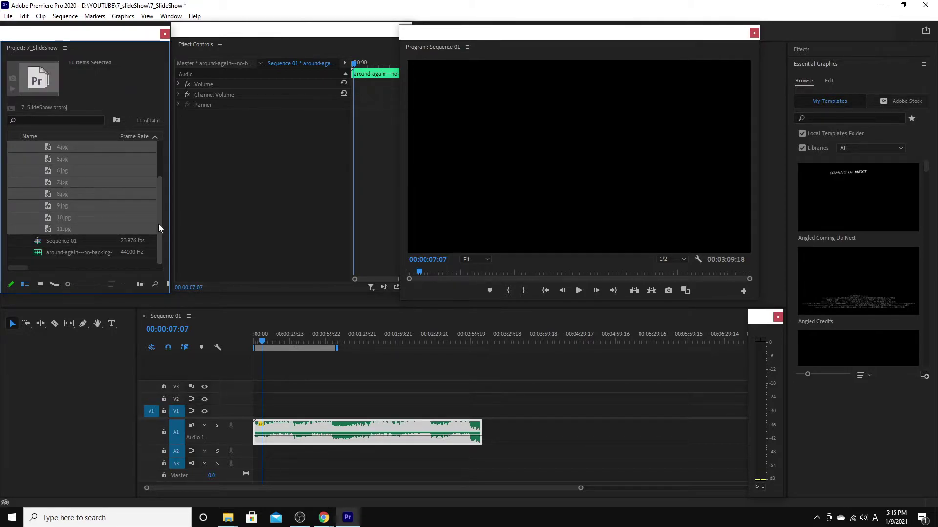
scroll(159, 224, up, 2)
drag(46, 160, 274, 416)
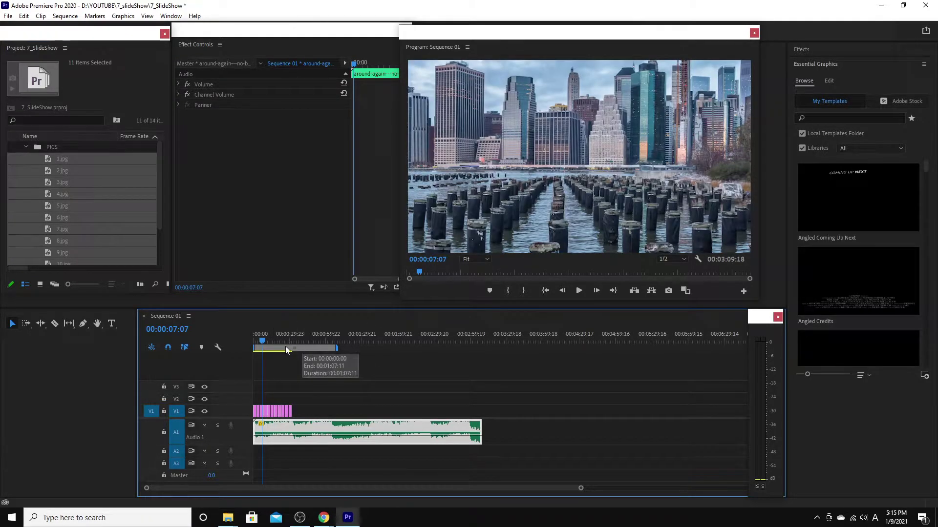
Step: Play the image sequence from the beginning of the timeline to check it against the music
drag(264, 341, 233, 349)
key(minus)
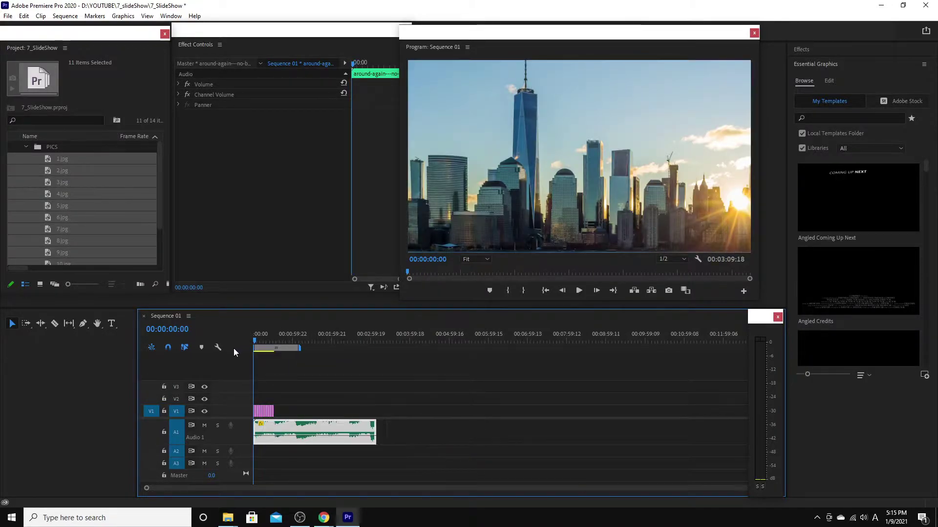
key(equal)
key(equal)
key(equal)
key(equal)
key(space)
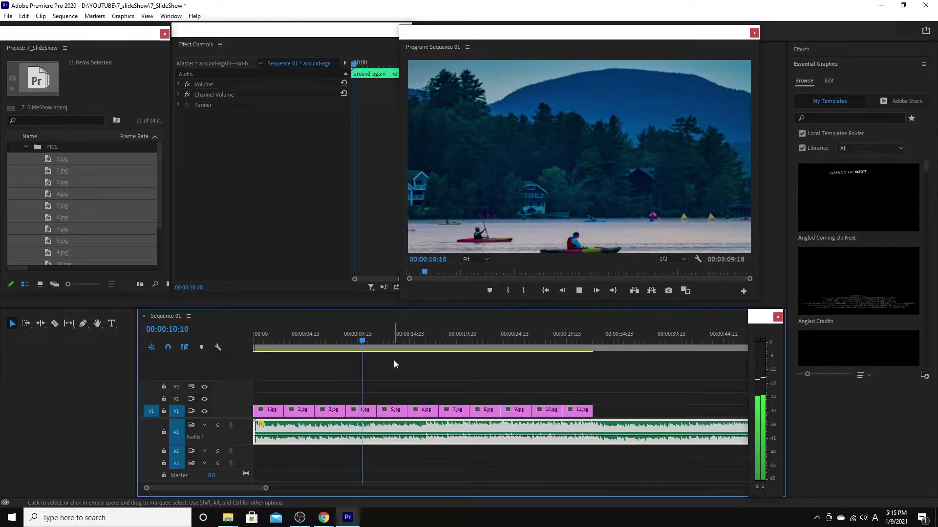
key(space)
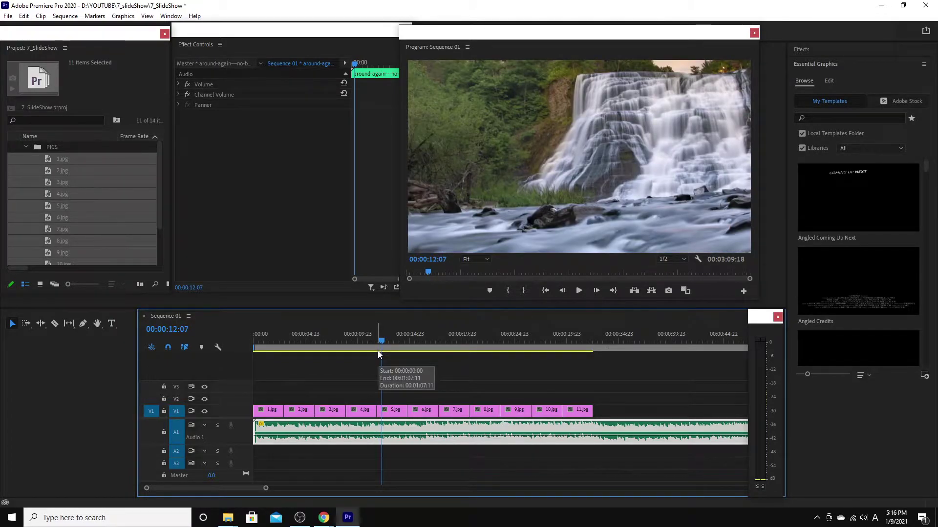
Step: Cut the music at 00:00:33:04, delete the remainder, and trim the clip's end to match the last image
drag(382, 343, 584, 374)
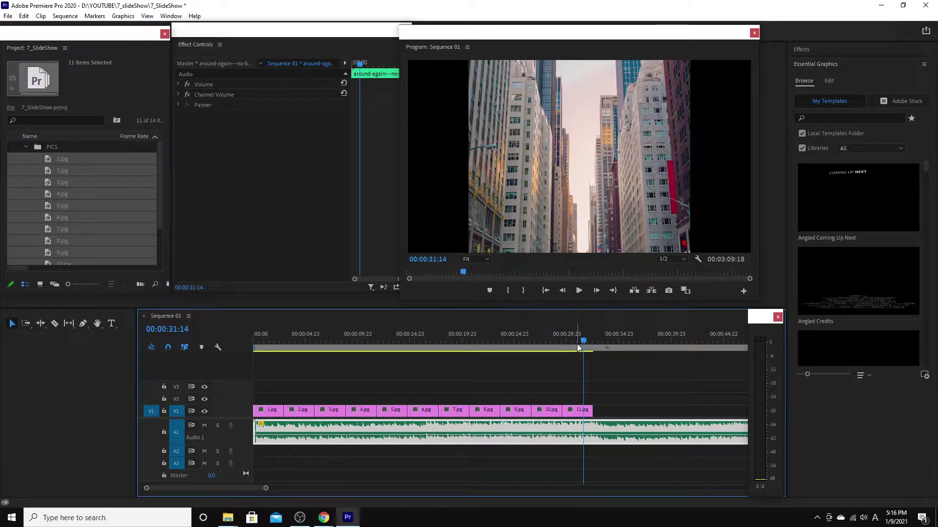
click(600, 340)
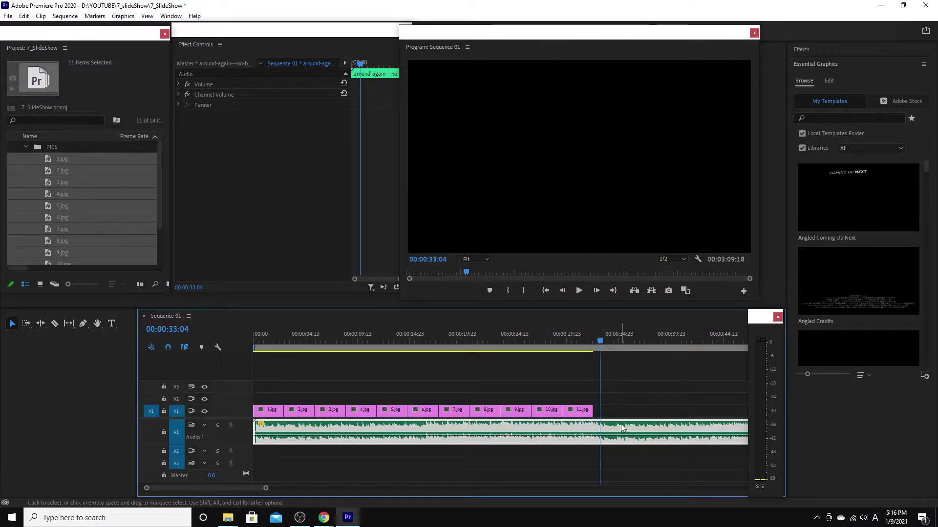
key(ctrl+k)
click(635, 429)
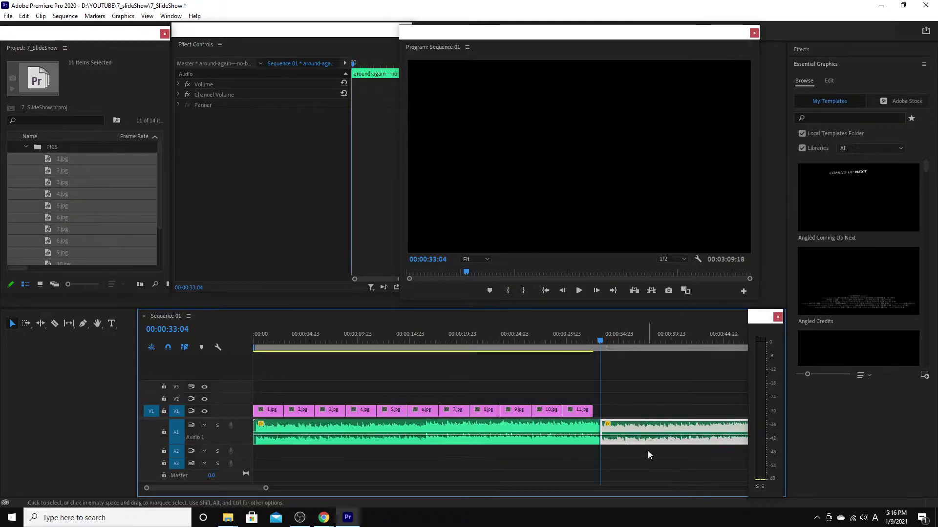
key(Delete)
drag(599, 427, 588, 426)
Step: Apply the default audio transition to both ends of the music clip
key(Home)
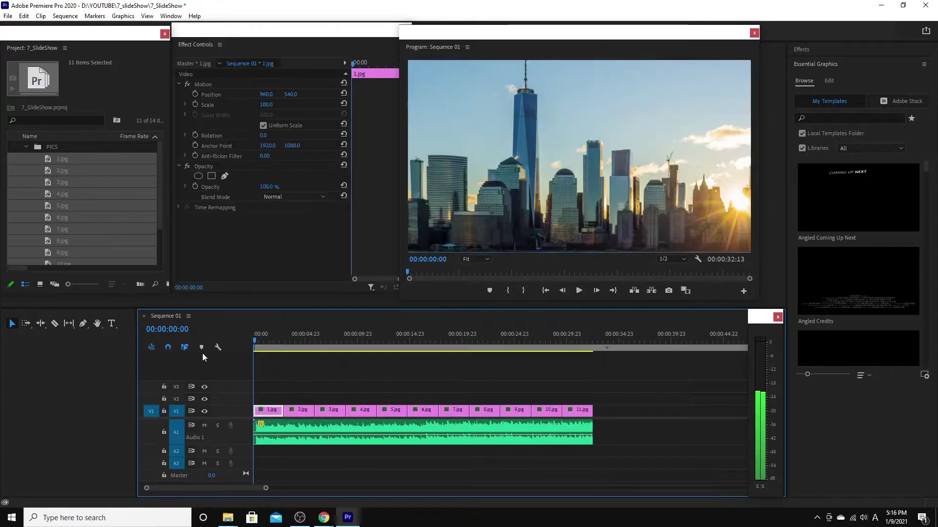
click(329, 426)
key(ctrl+shift+d)
click(385, 394)
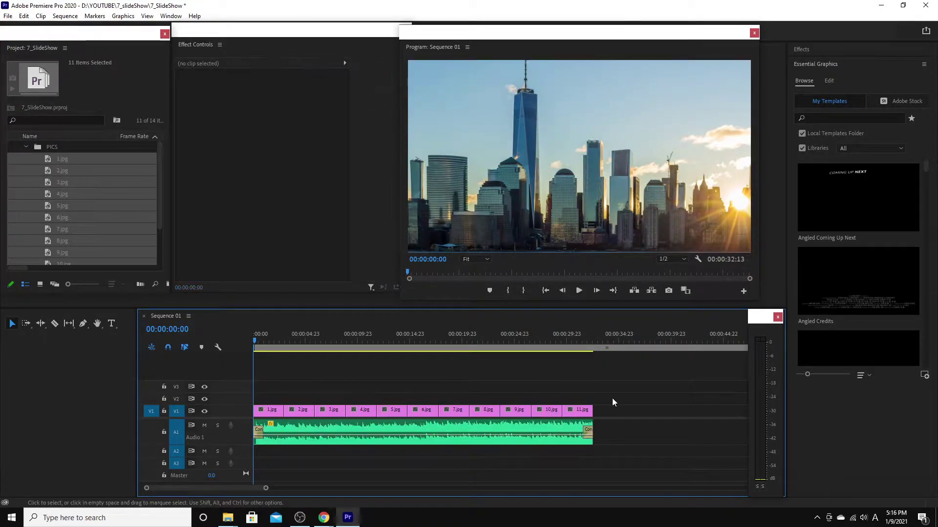
Step: Apply the default video transition to all the images on track V1 and preview the result
drag(620, 397, 264, 415)
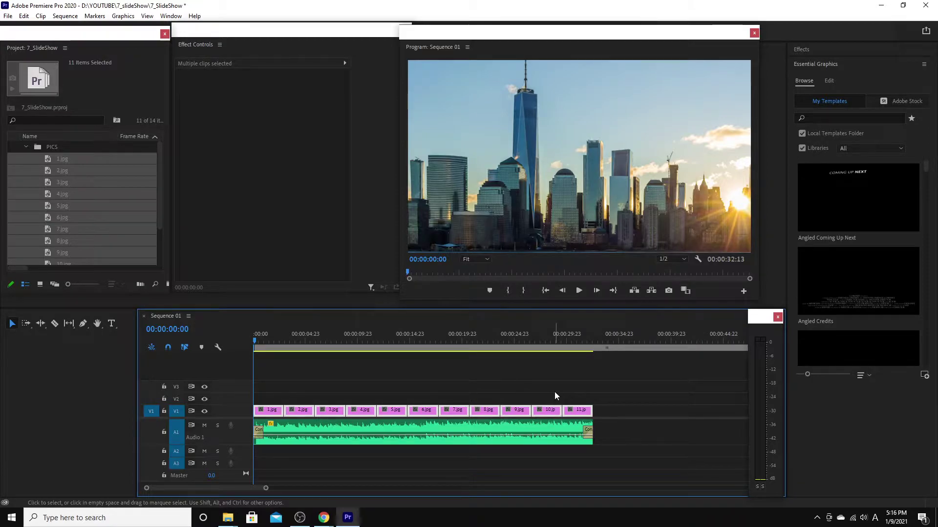
key(ctrl+d)
key(space)
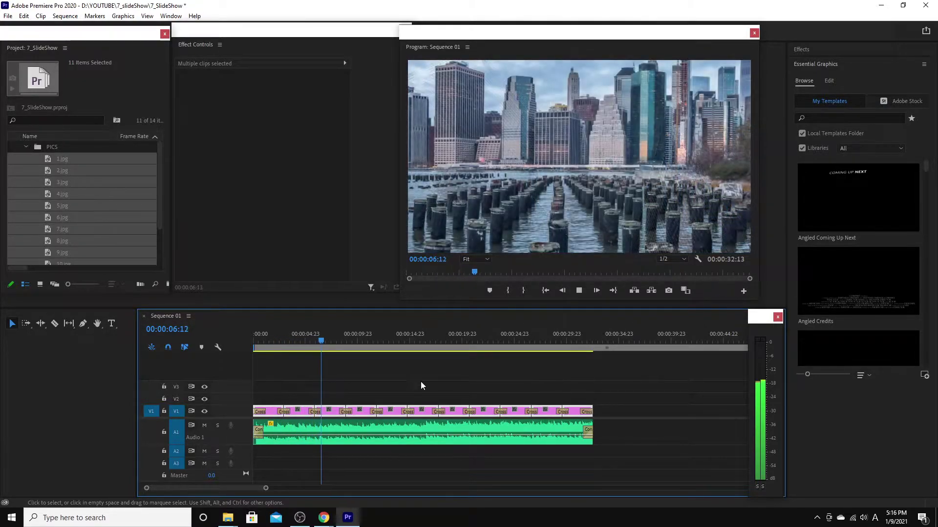
key(space)
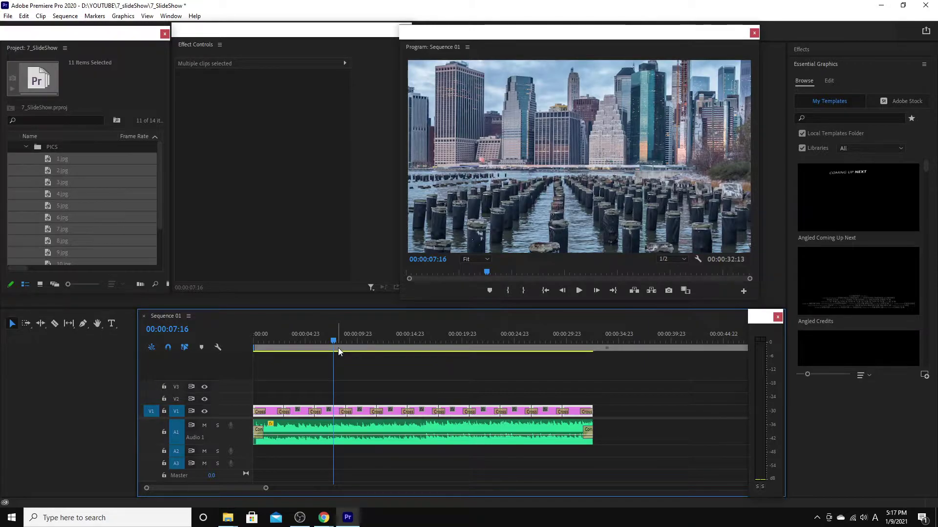
Step: Undo the audio and video transitions, and delete all the images from video track V1
key(ctrl+z)
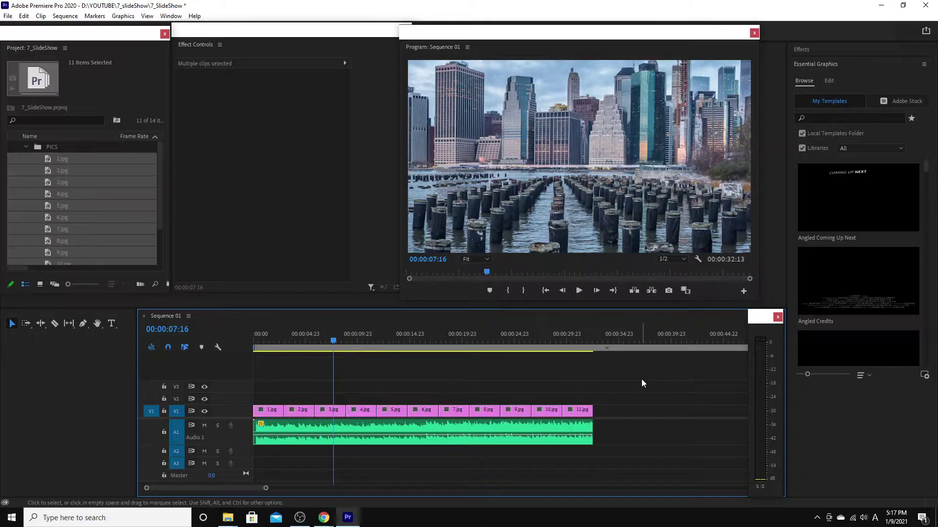
click(641, 379)
drag(629, 372, 241, 414)
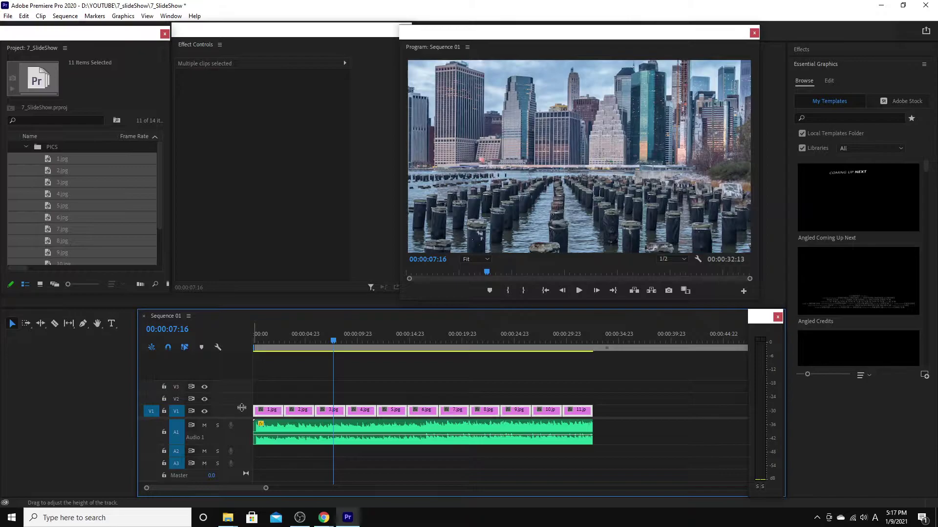
key(Delete)
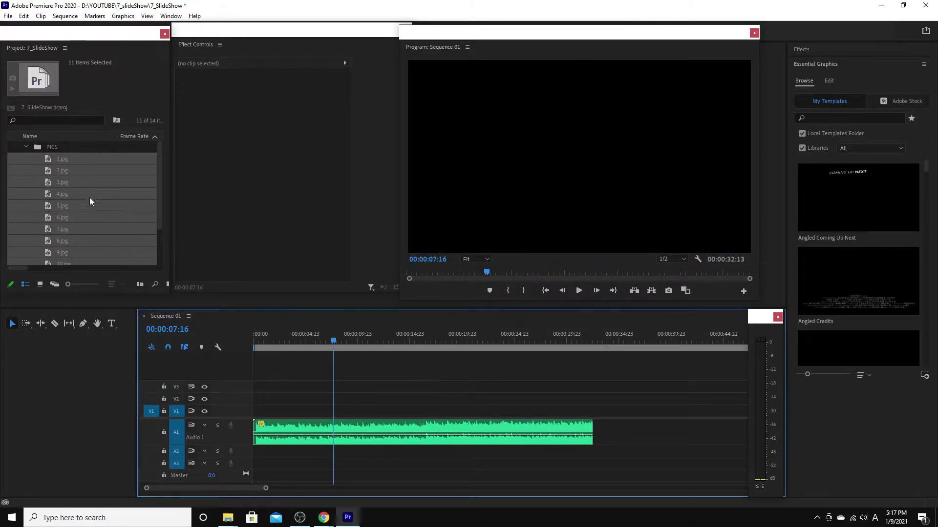
Step: Place all eleven images from the PICS bin back at the start of video track V1, above the music
click(73, 147)
click(49, 159)
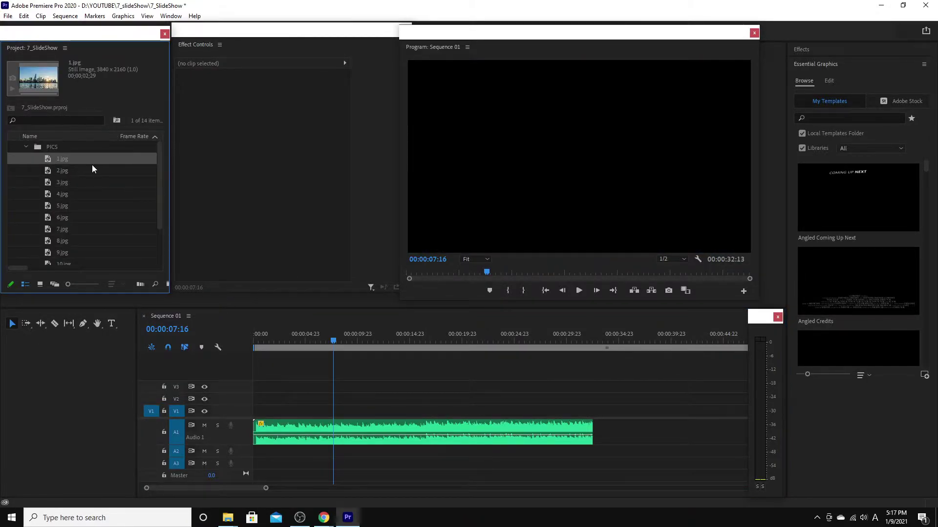
drag(159, 197, 162, 159)
shift+click(50, 251)
drag(40, 161, 380, 413)
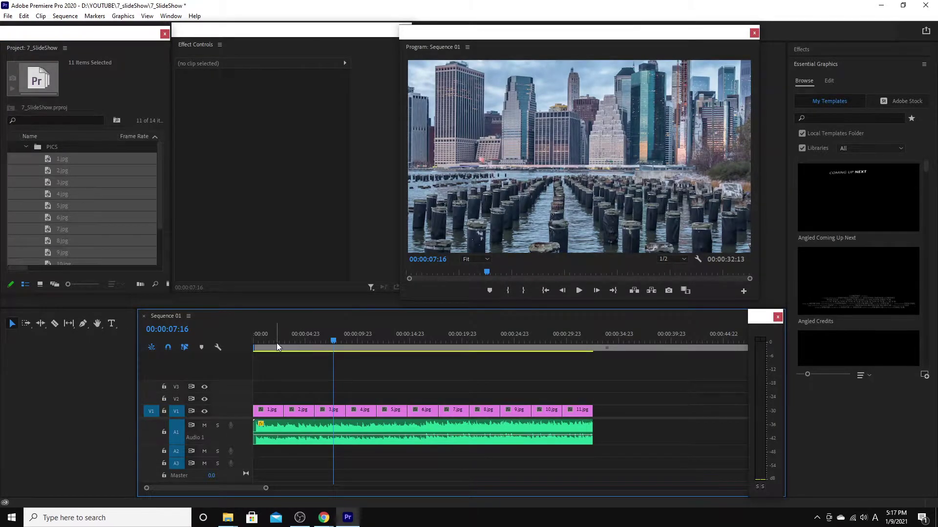
Step: Examine the cut between 1.jpg and 2.jpg frame by frame, comparing its position with the 00:00:03:00 mark
key(Home)
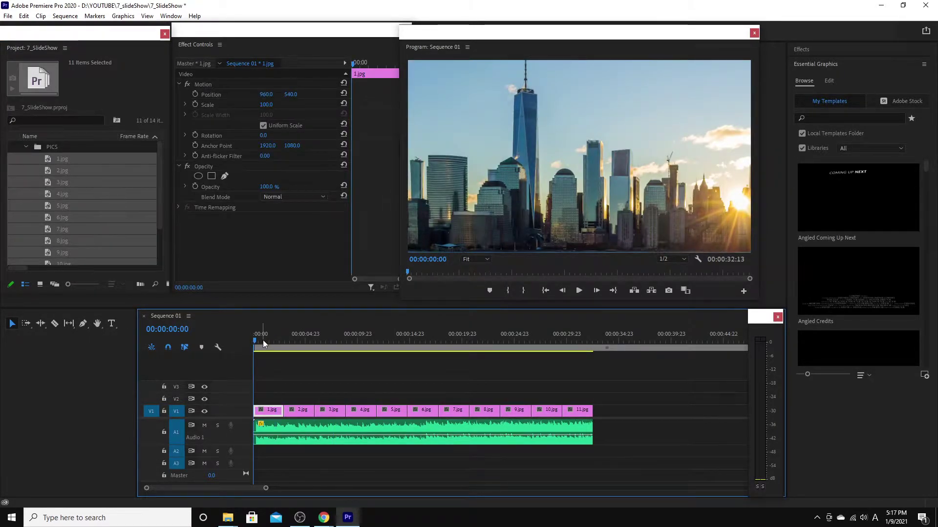
key(Down)
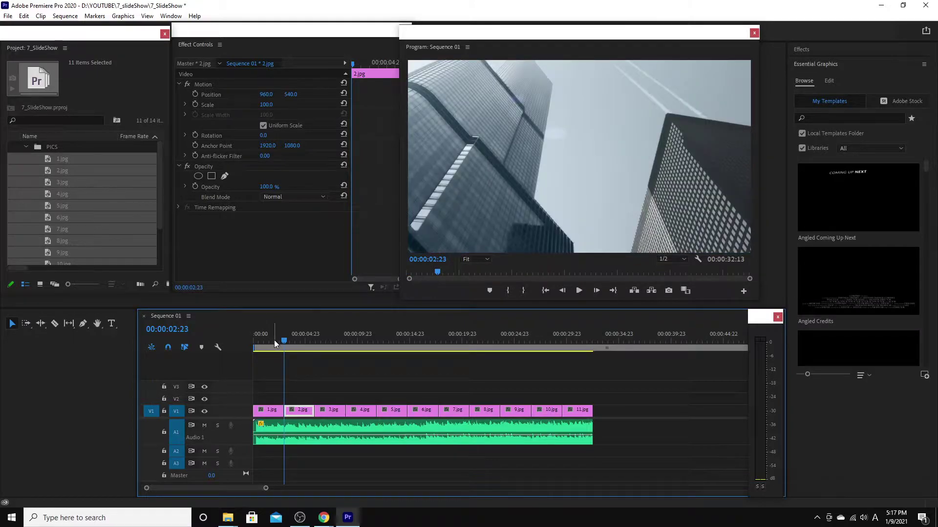
click(303, 386)
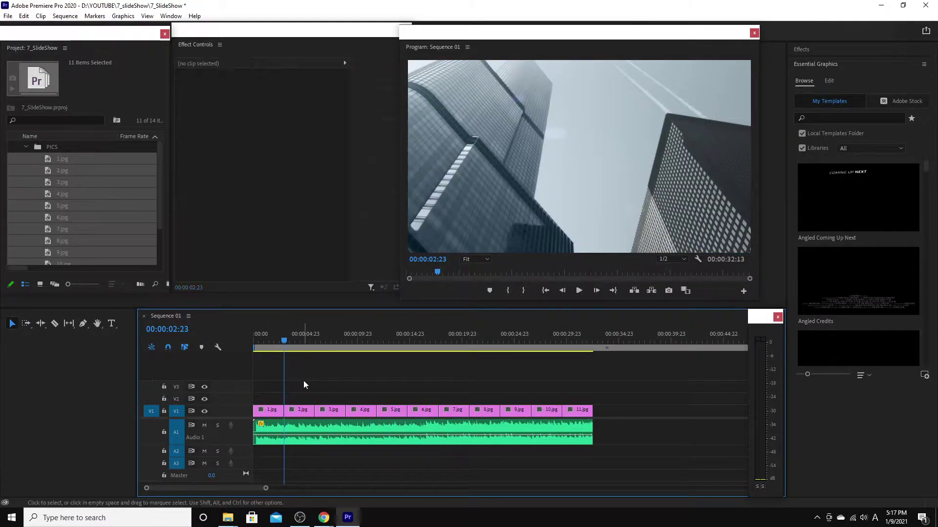
key(=)
key(=)
key(=)
key(=)
key(=)
key(=)
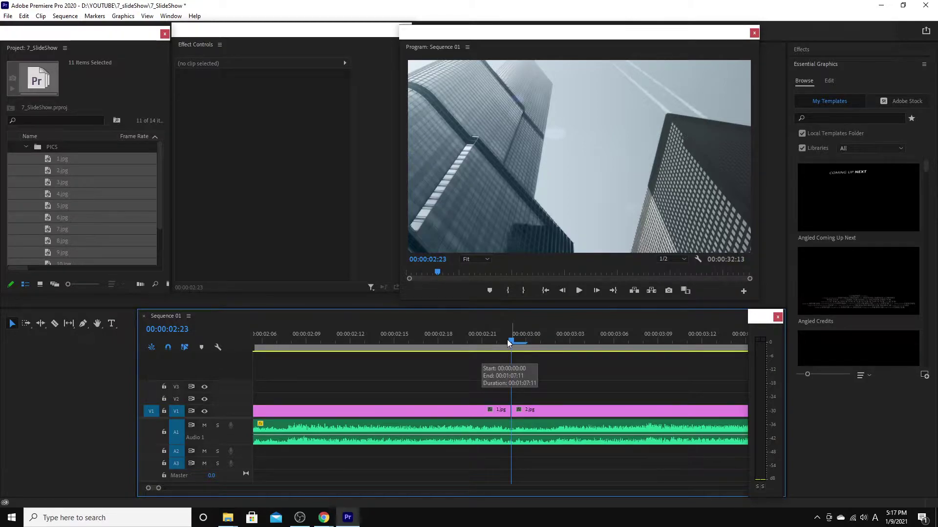
key(Right)
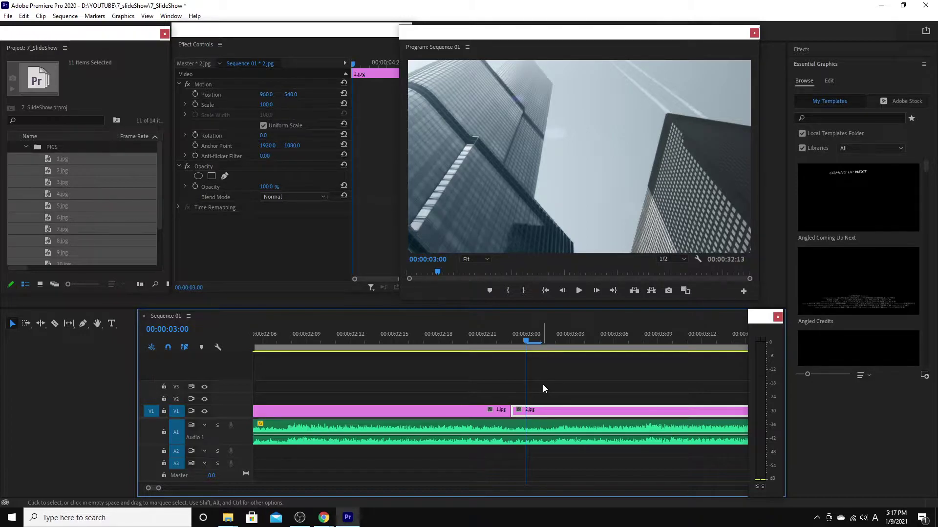
click(511, 343)
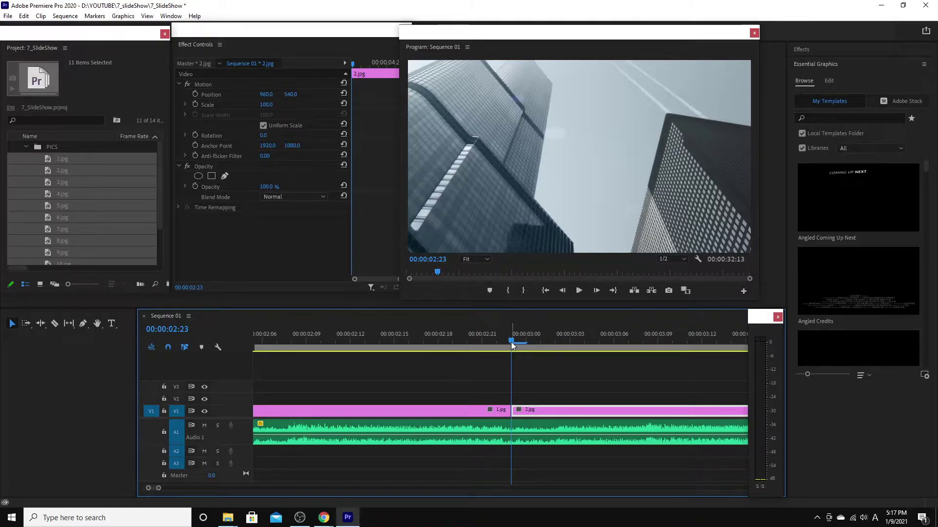
key(minus)
key(minus)
key(minus)
key(minus)
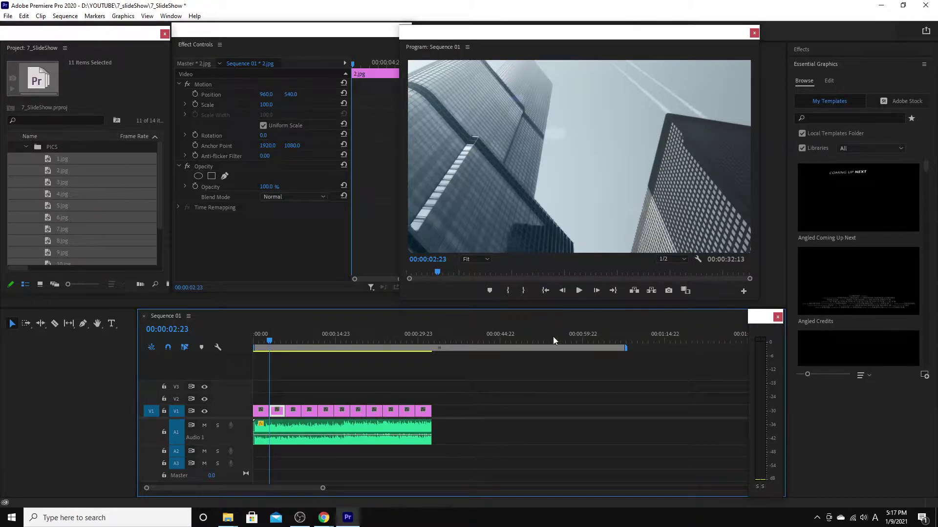
click(269, 340)
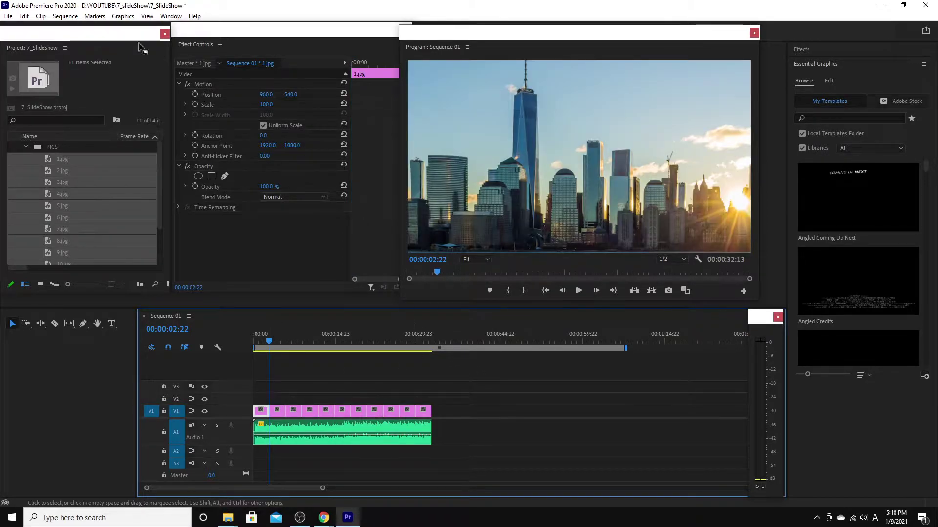
Step: Review the default durations for transitions and still images in the Timeline preferences
click(23, 16)
mouse_move(122, 334)
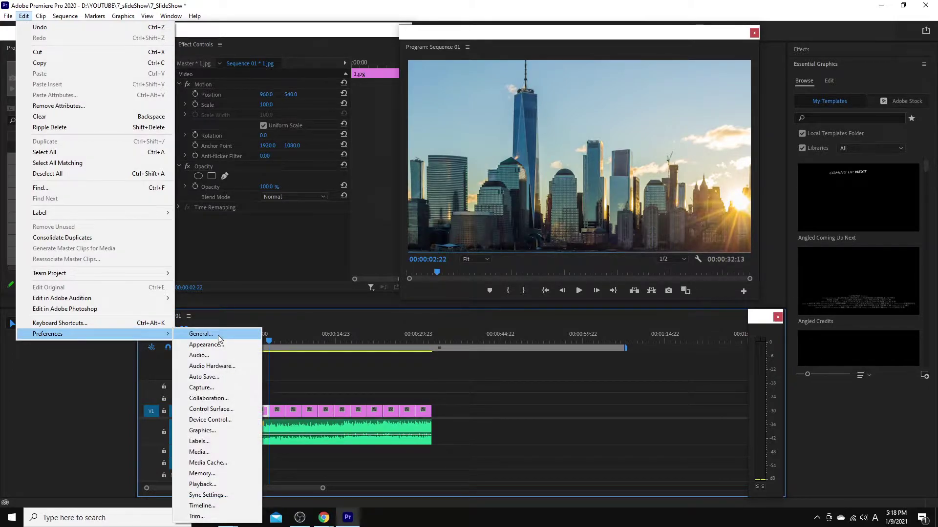
click(205, 506)
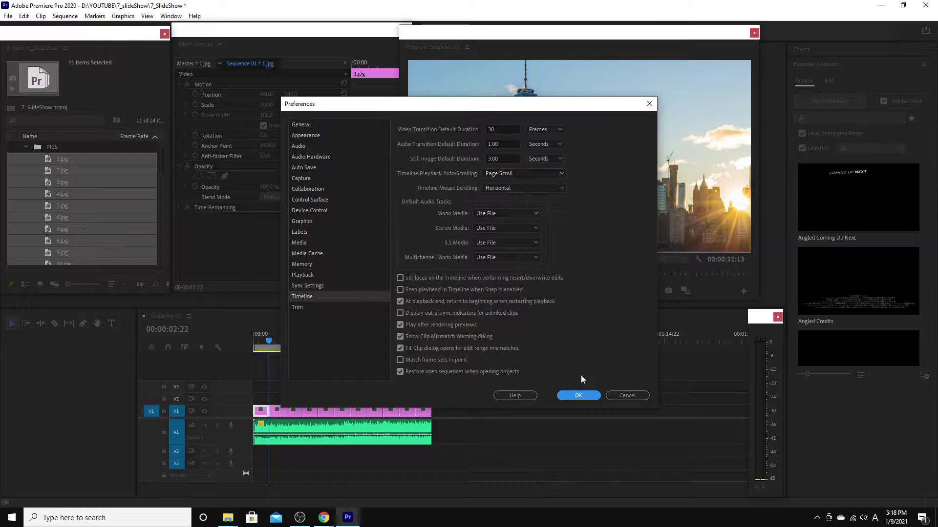
click(583, 395)
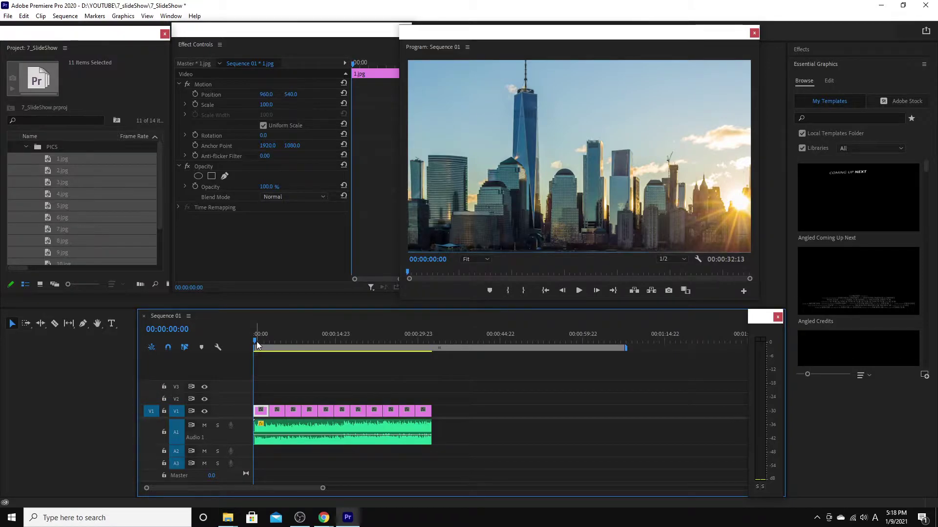
Step: Play the sequence from the start through the change from 1.jpg to 2.jpg and return the playhead to the beginning
drag(256, 343, 157, 369)
key(space)
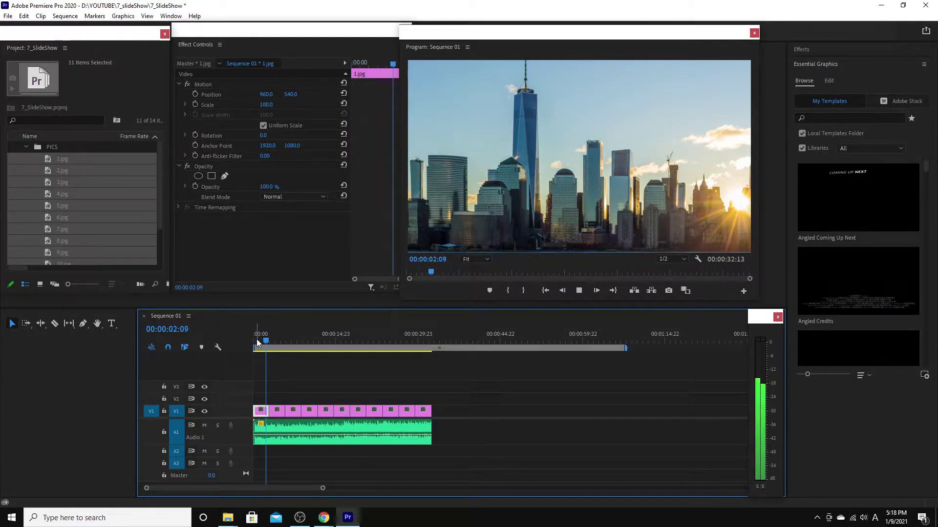
key(space)
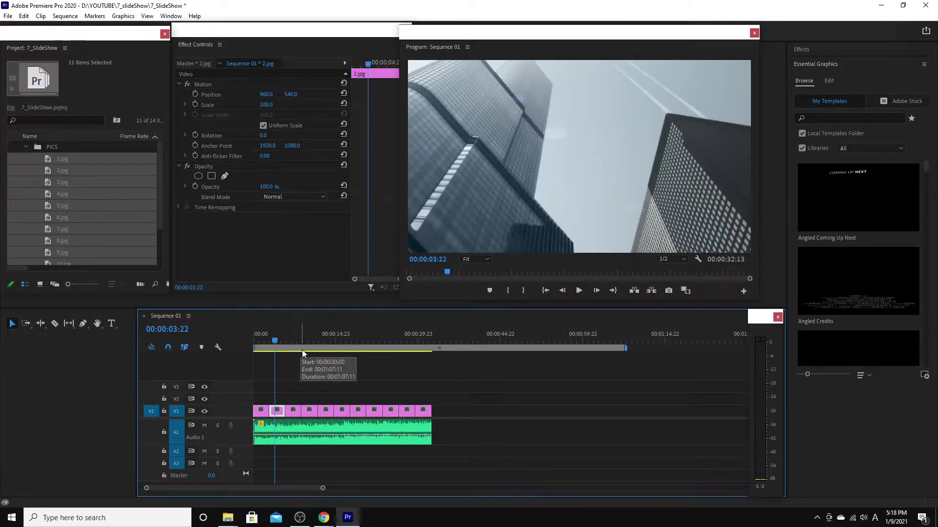
drag(275, 342, 238, 347)
Step: Set the still image default duration to 5 seconds in the Timeline preferences
click(24, 16)
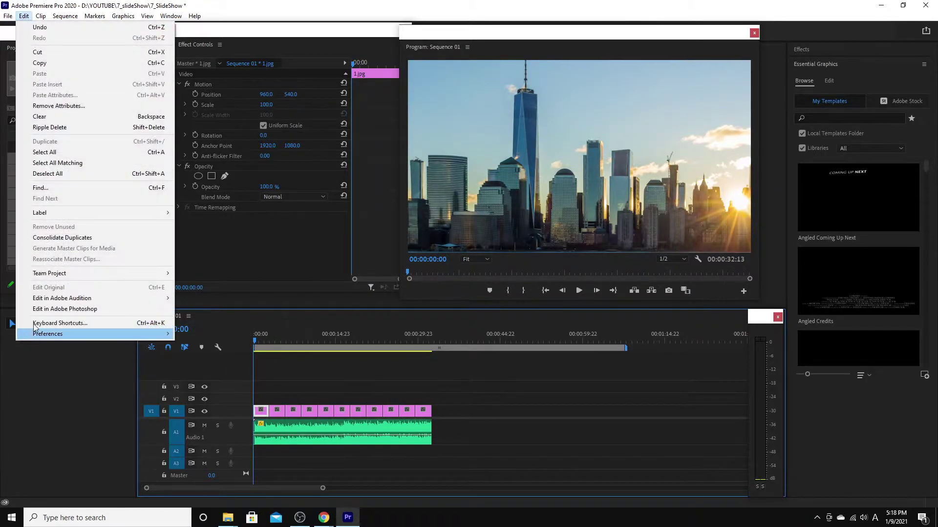
mouse_move(53, 337)
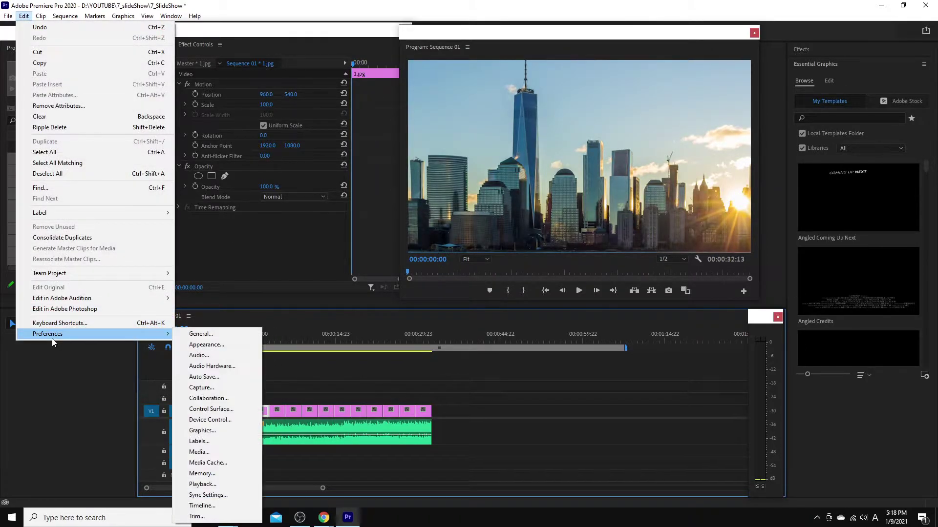
click(211, 506)
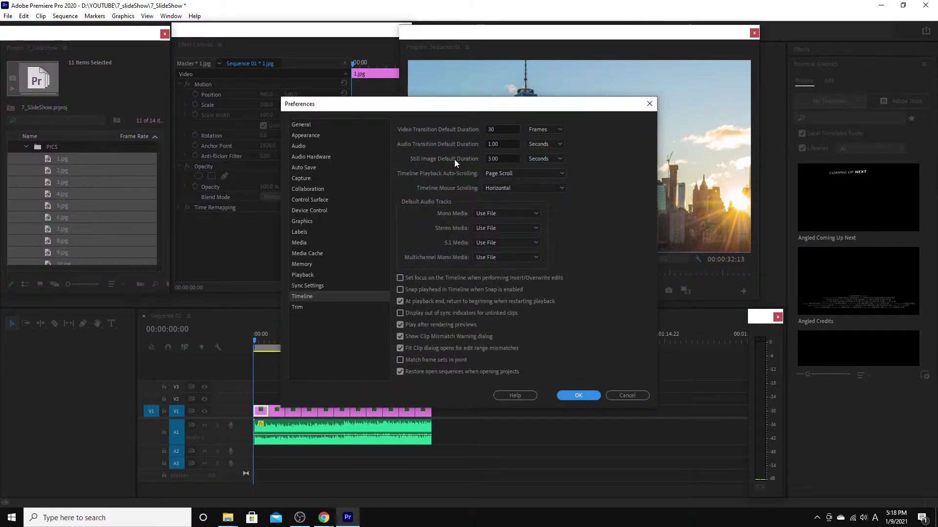
click(494, 159)
text(5)
click(586, 395)
Step: Examine the cut between 1.jpg and 2.jpg to check how long the images already on track V1 last
mouse_move(271, 340)
mouse_down()
mouse_move(250, 342)
mouse_move(270, 350)
mouse_up()
key(minus)
key(equal)
key(equal)
key(equal)
key(equal)
key(equal)
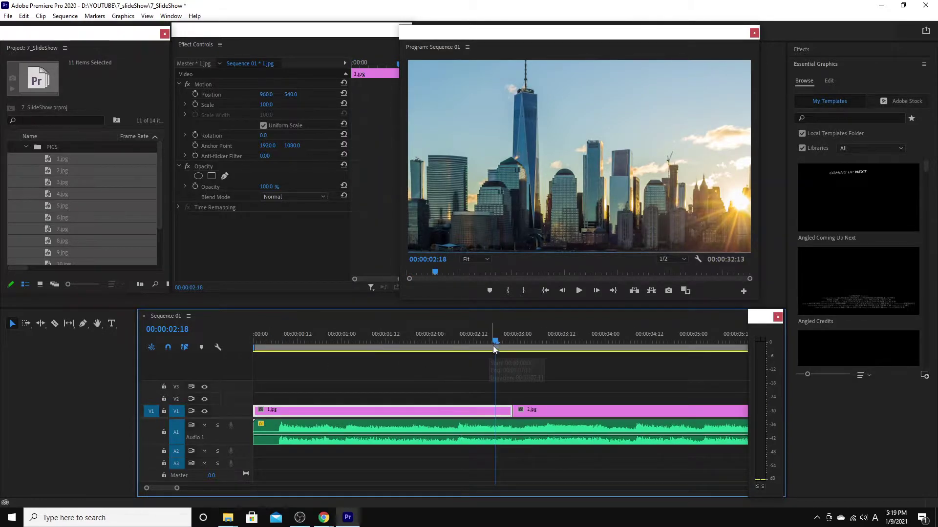
click(515, 344)
click(517, 344)
key(backslash)
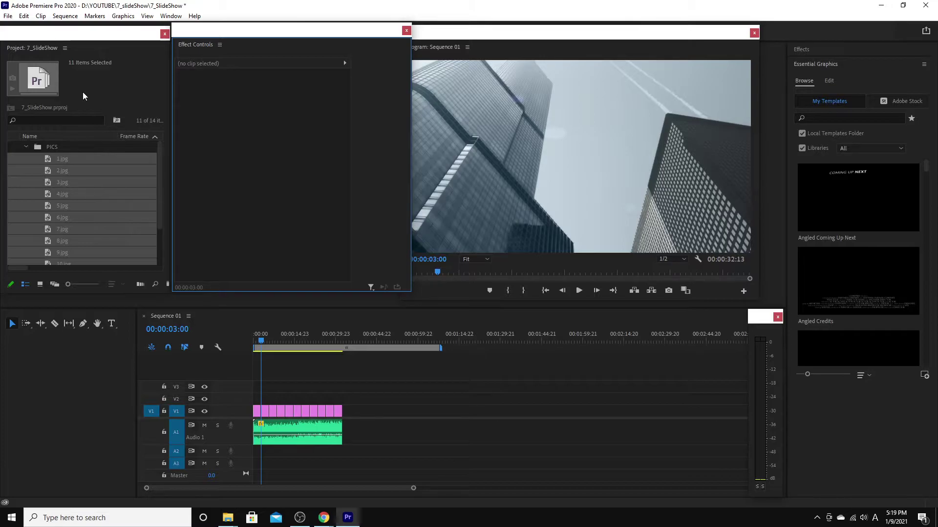
click(272, 341)
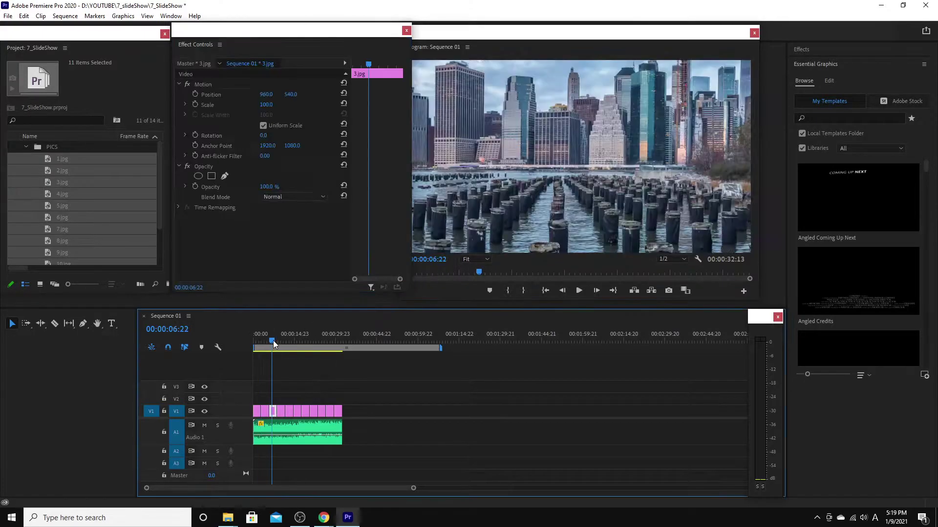
click(256, 342)
click(267, 343)
drag(268, 346, 257, 362)
Step: Try placing the eleven images again after the existing ones on track V1, and delete the added copies
drag(48, 163, 391, 409)
drag(355, 332, 408, 353)
drag(453, 391, 349, 413)
key(Delete)
Step: Scrub through 7.jpg to 10.jpg on track V1 to examine the images near the end of the slideshow
click(331, 340)
drag(331, 340, 321, 370)
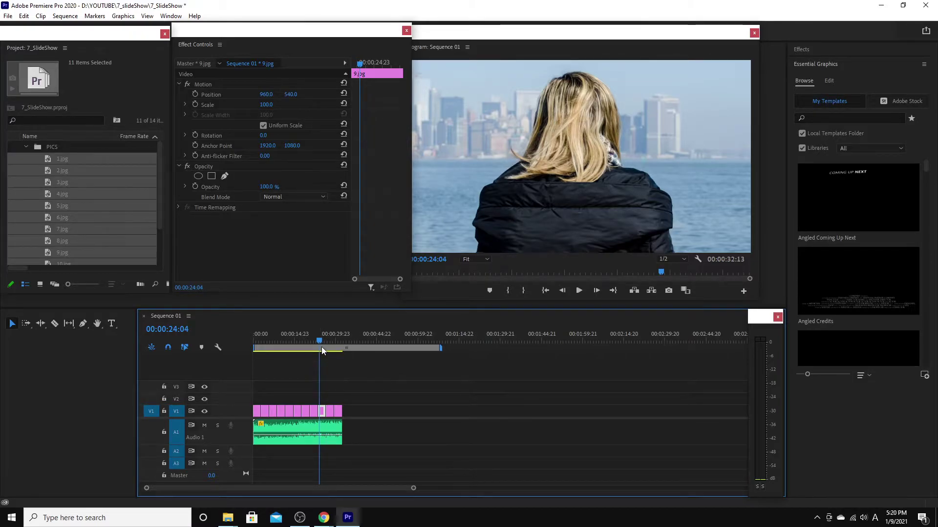
drag(321, 346, 320, 347)
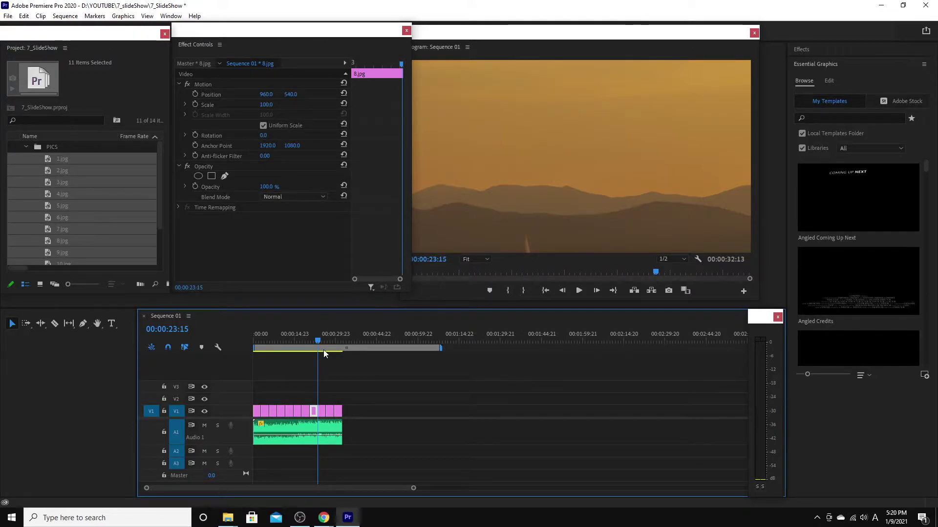
click(306, 343)
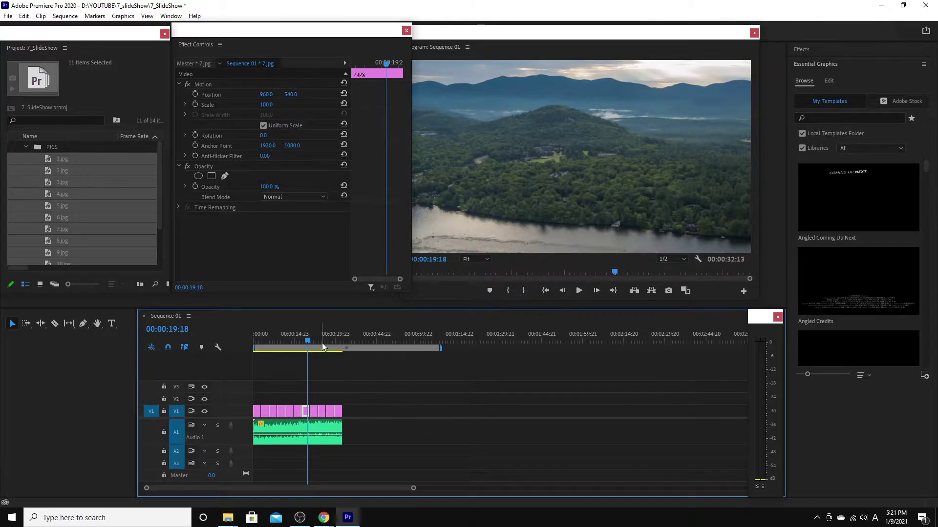
click(312, 339)
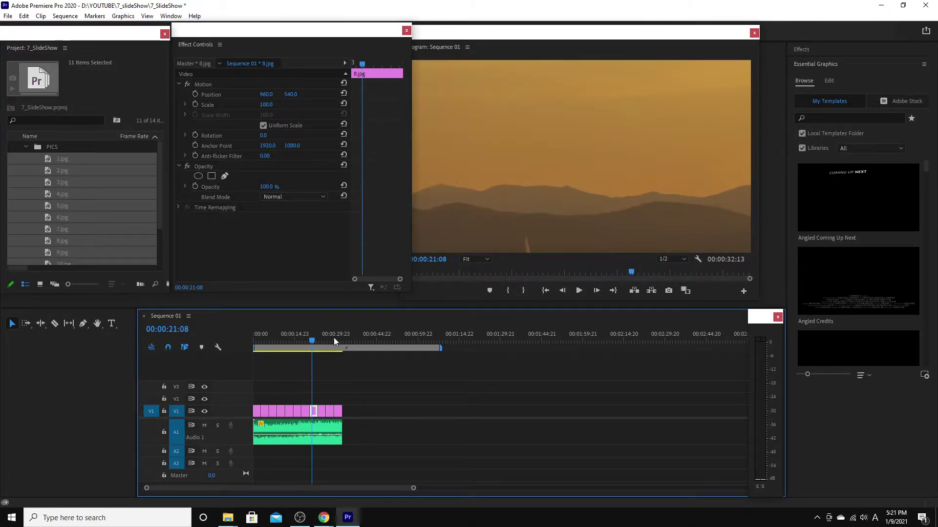
click(324, 338)
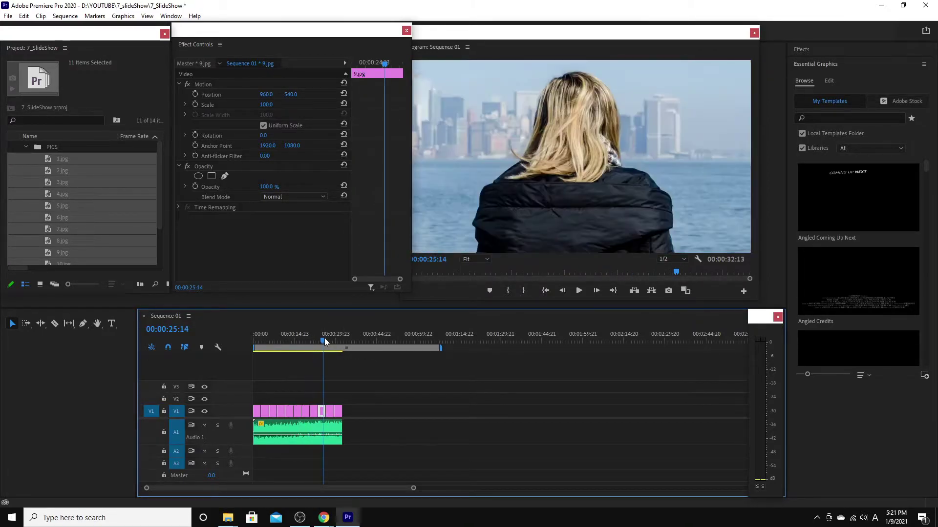
click(327, 338)
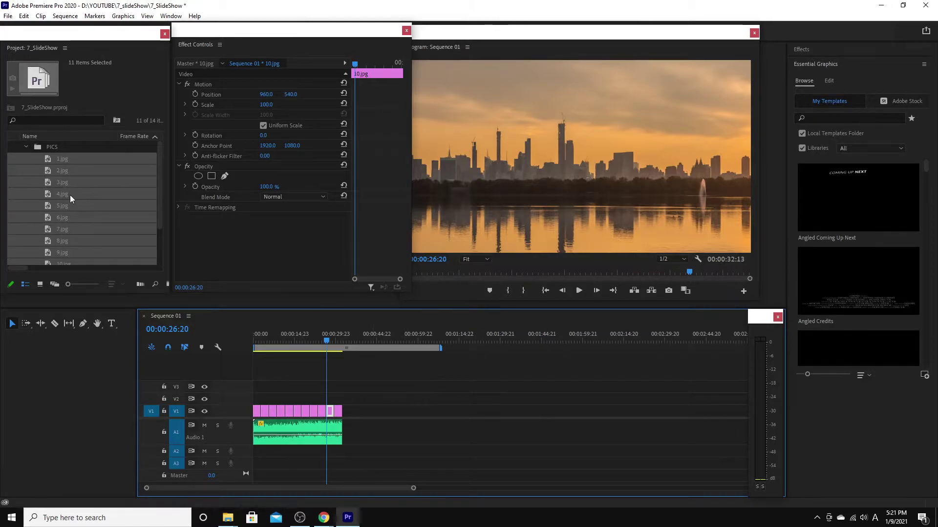
Step: Delete the PICS bin from the project together with its clips in the sequence
click(25, 145)
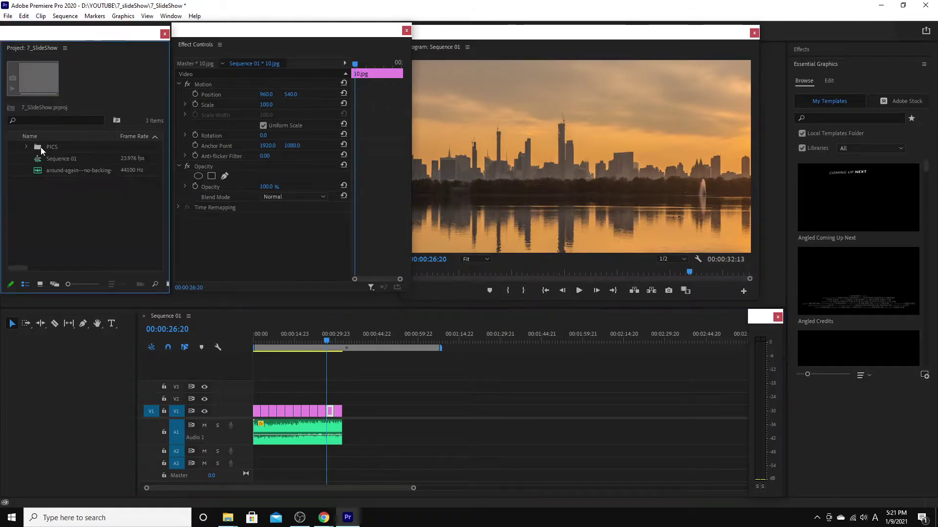
click(40, 147)
key(Delete)
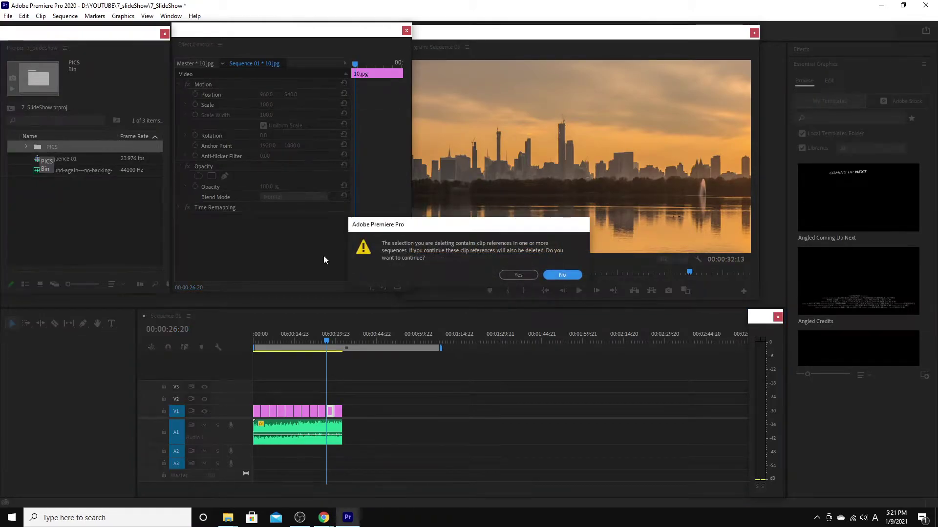
click(517, 276)
Step: Set the still image default duration to 4 seconds in the Timeline preferences
click(24, 17)
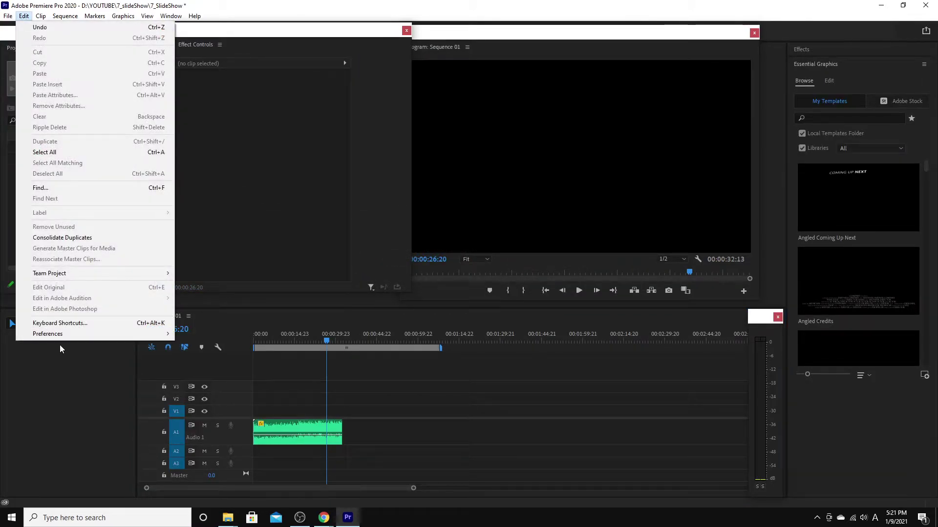
mouse_move(60, 334)
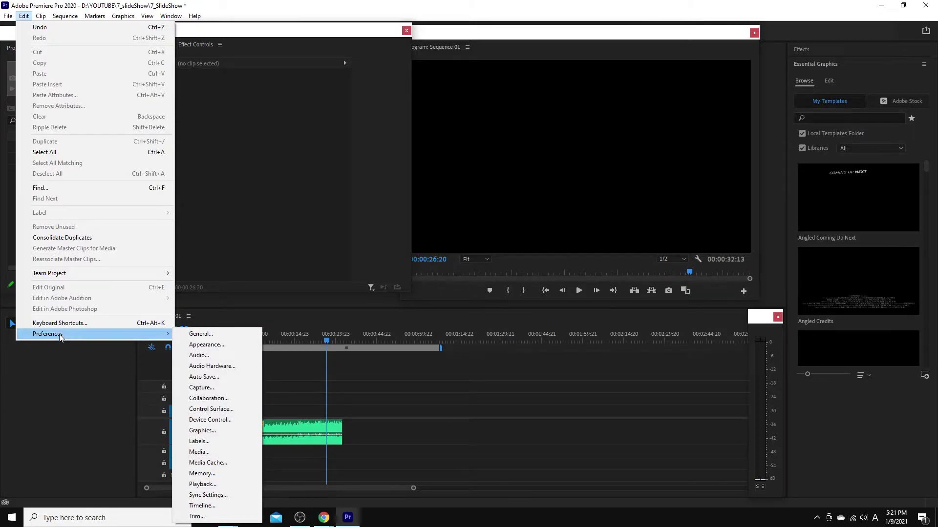
click(227, 505)
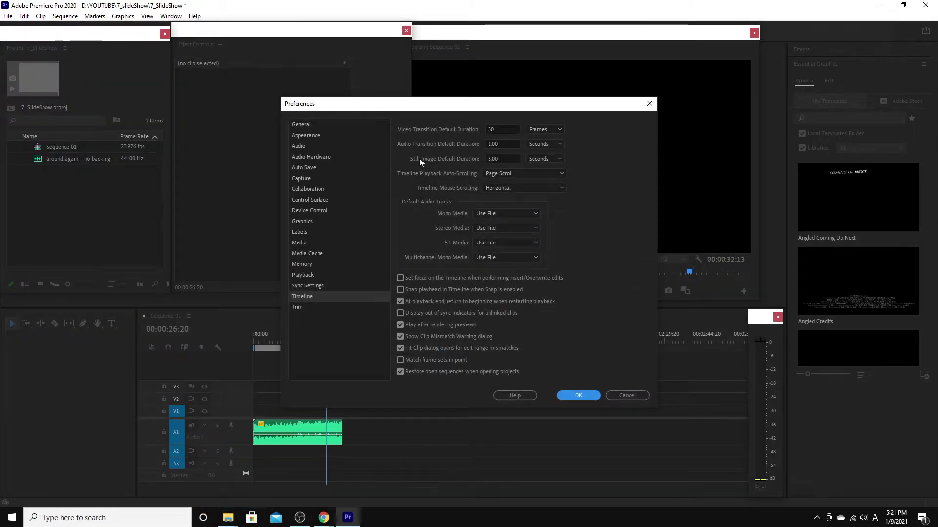
click(504, 159)
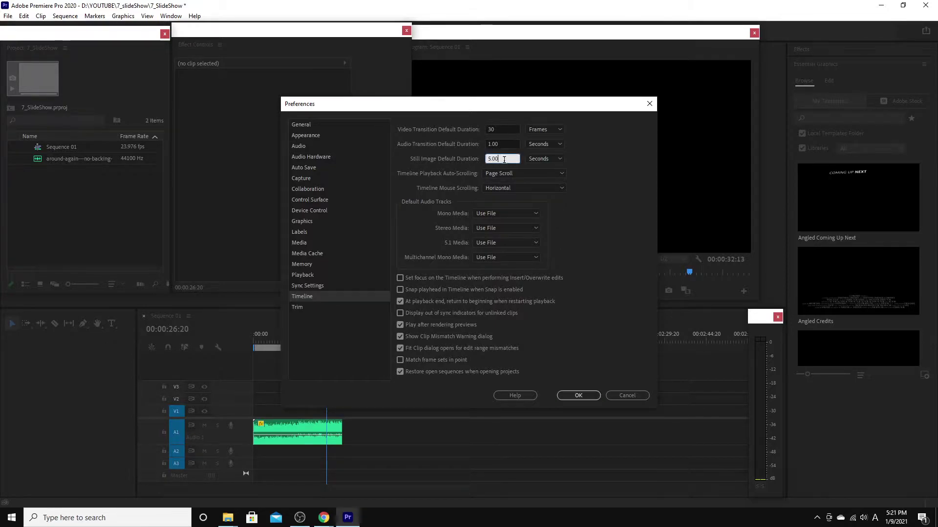
drag(505, 159, 463, 154)
text(4)
click(585, 393)
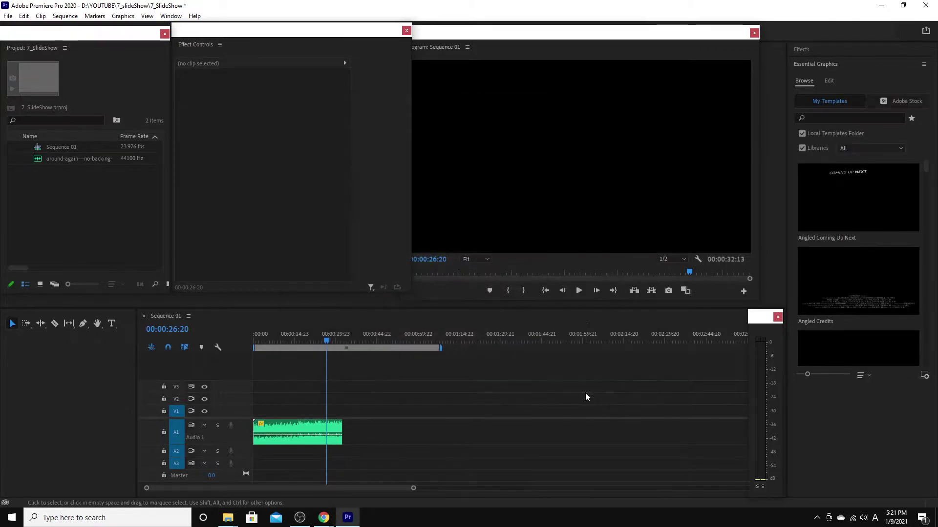
Step: Import the whole PICS folder from 7_slideShow into the project as a bin
right_click(70, 198)
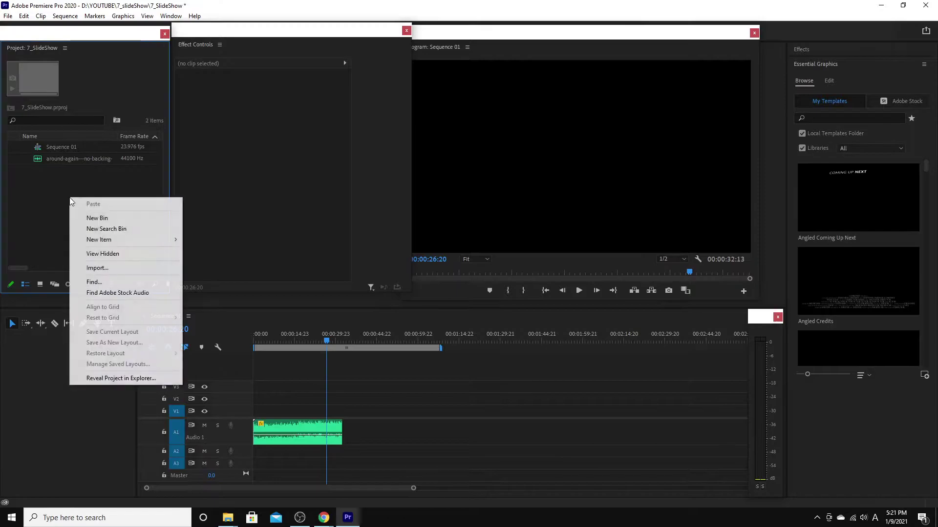
click(95, 269)
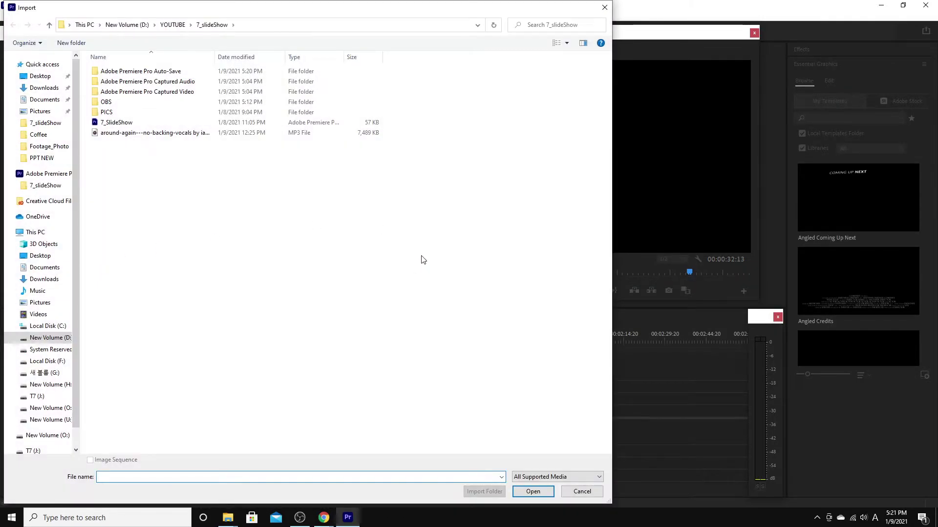
double_click(108, 112)
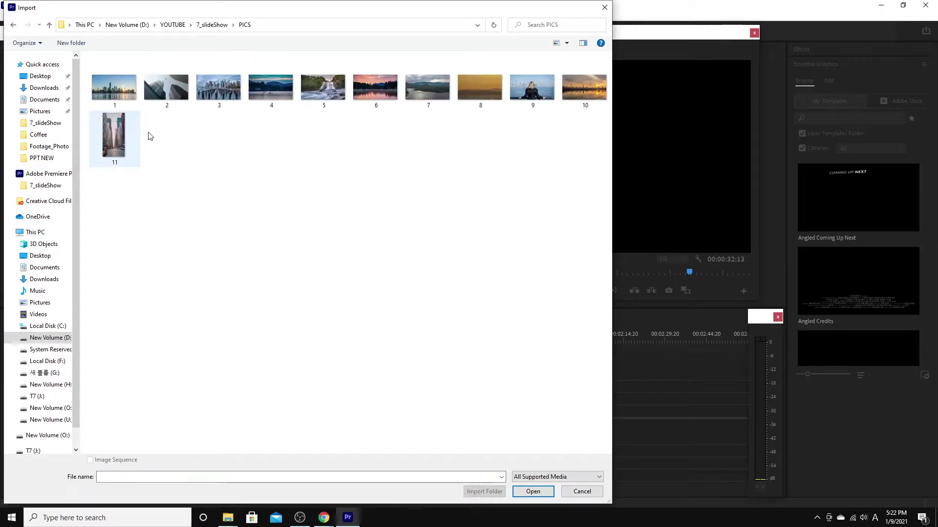
click(13, 25)
click(484, 492)
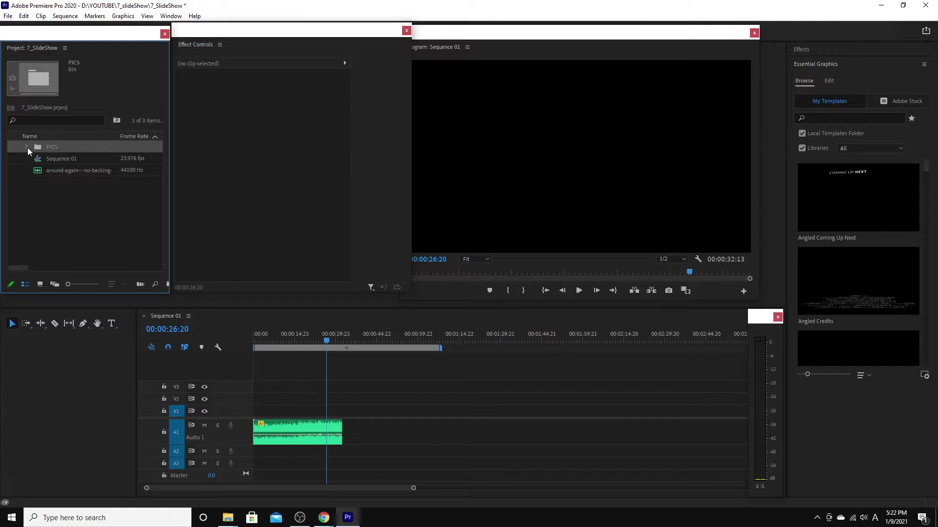
Step: Place all eleven images from the reimported PICS bin at the start of video track V1, above the music
click(27, 147)
click(48, 161)
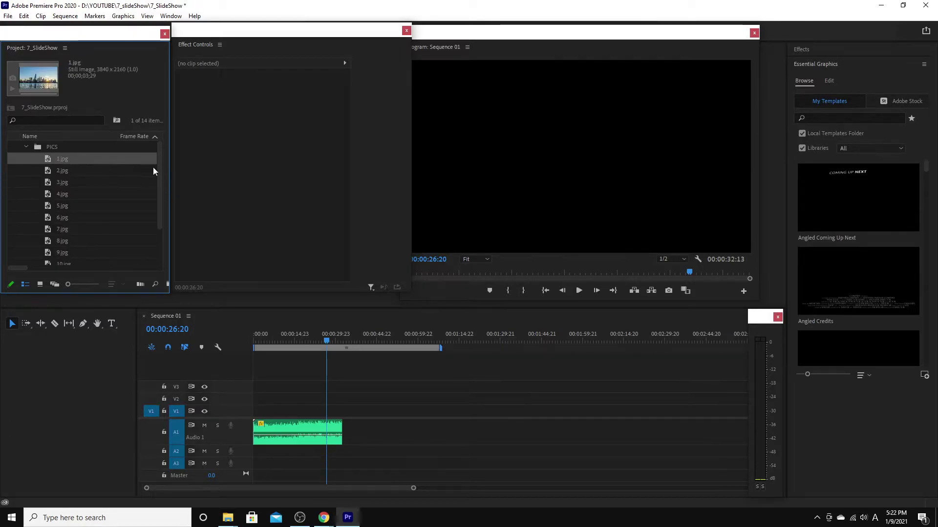
mouse_move(160, 177)
mouse_down()
mouse_move(160, 224)
mouse_move(160, 178)
mouse_up()
shift+click(48, 228)
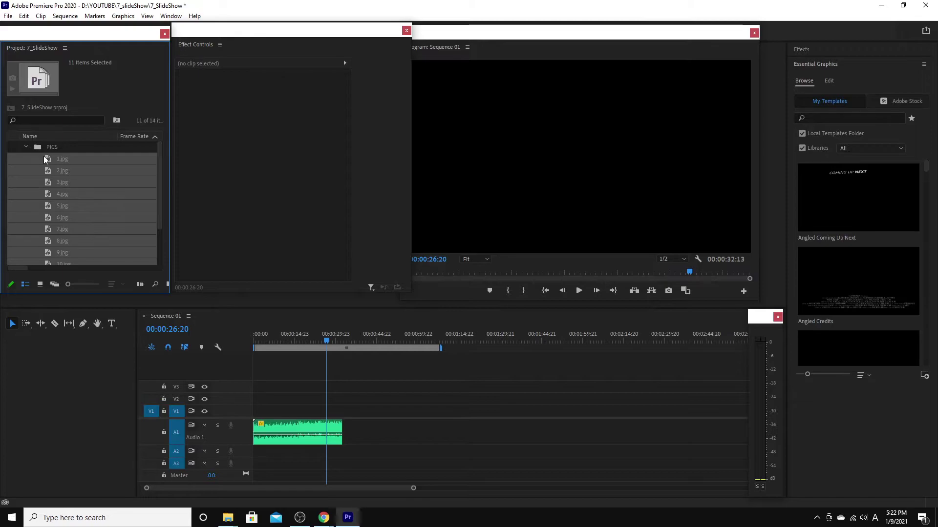
drag(48, 160, 310, 406)
Step: Examine the cut between 1.jpg and 2.jpg against the 00:00:04:00 mark, and compare the ends of the images and music
drag(268, 344, 262, 344)
click(299, 360)
key(minus)
key(equal)
key(equal)
key(equal)
key(equal)
key(equal)
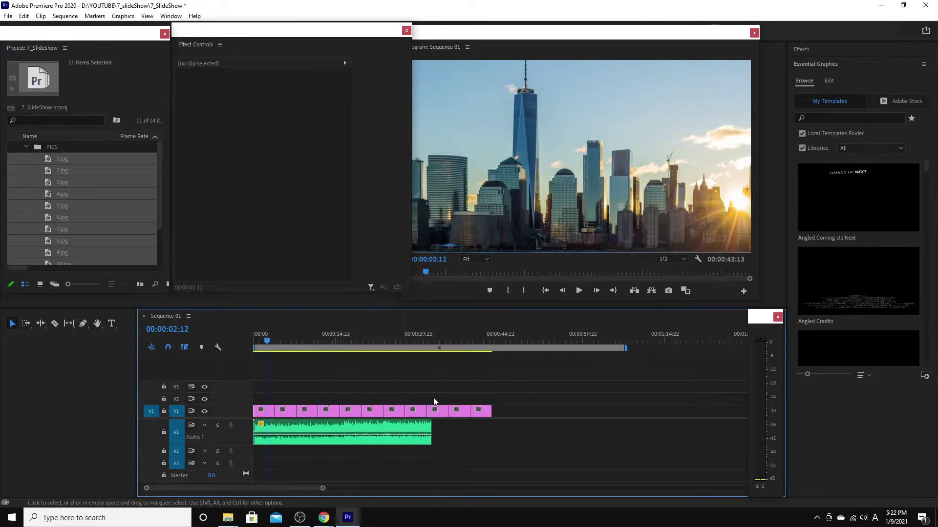
drag(390, 344, 425, 359)
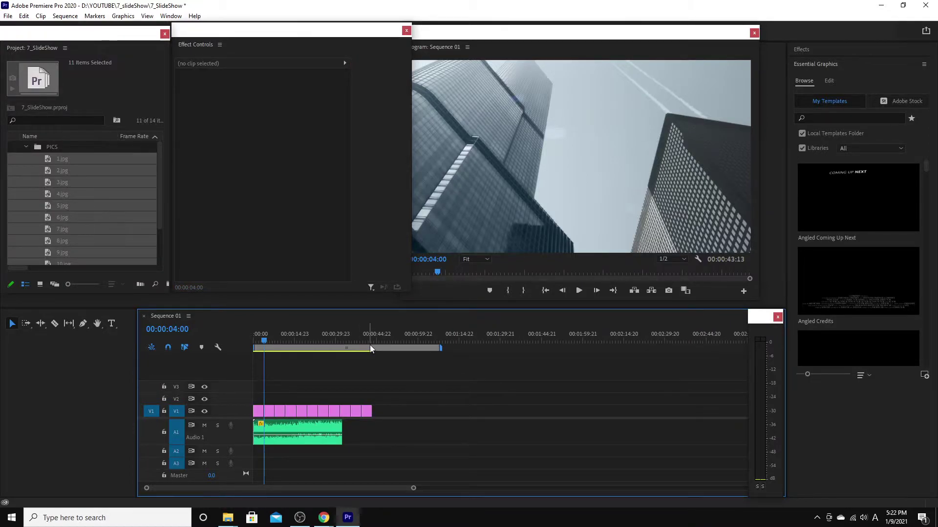
Step: Extend the music on track A1 to the end of the last image and apply the default audio transition to it
drag(342, 432, 371, 432)
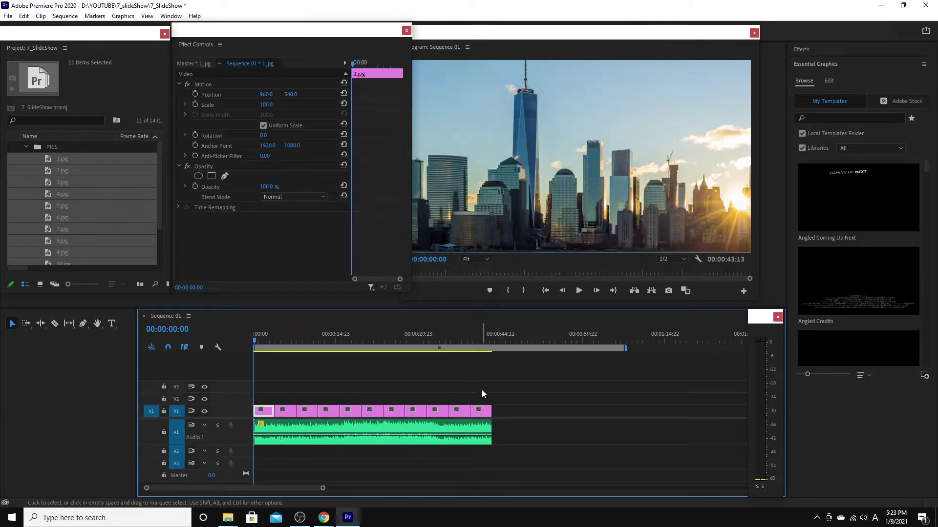
click(406, 442)
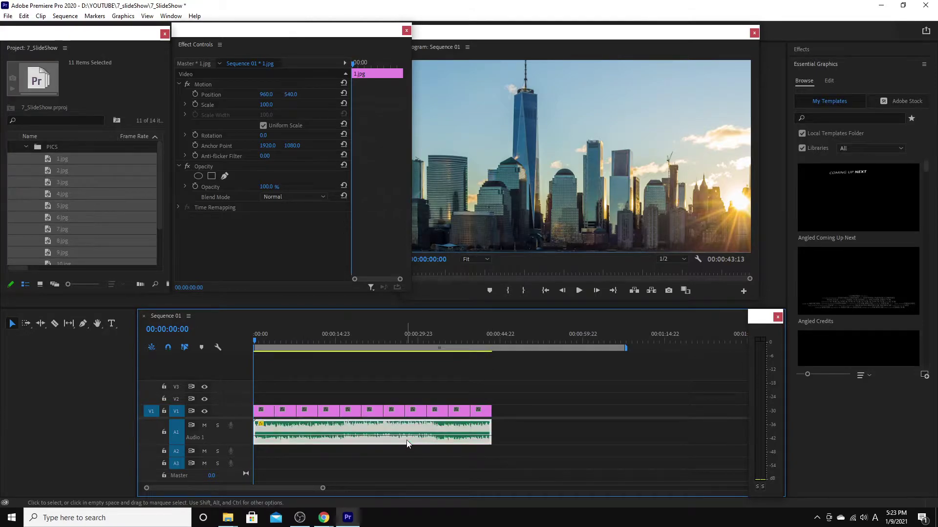
key(ctrl+shift+d)
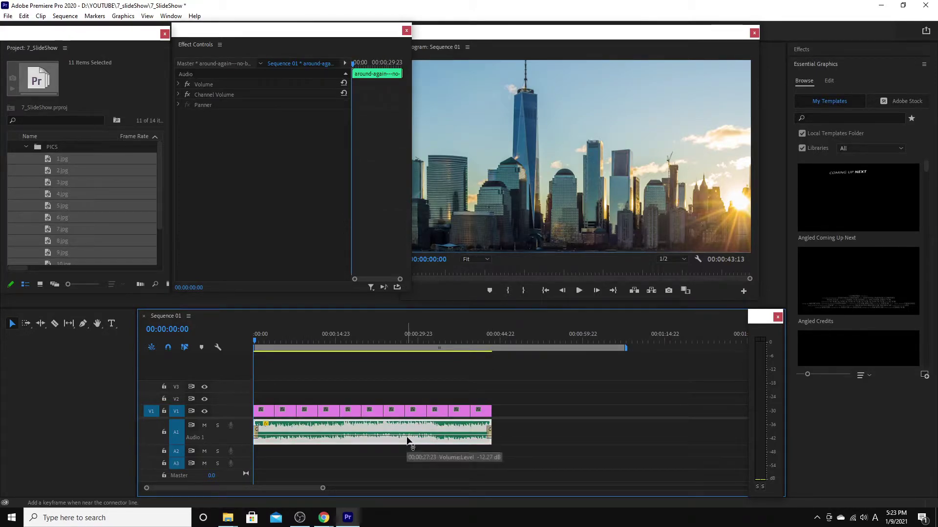
Step: Apply the default video transition to all eleven images on track V1 and preview the result from the start
click(549, 424)
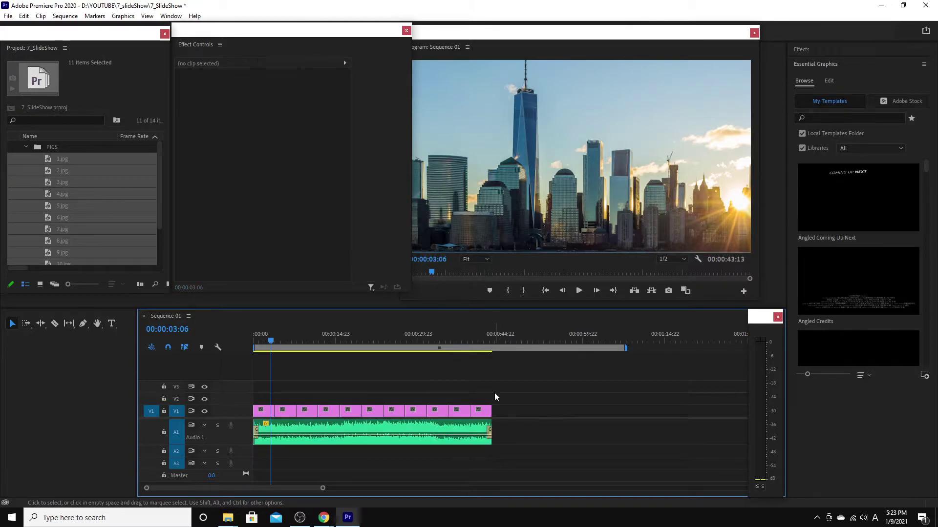
drag(501, 386, 254, 415)
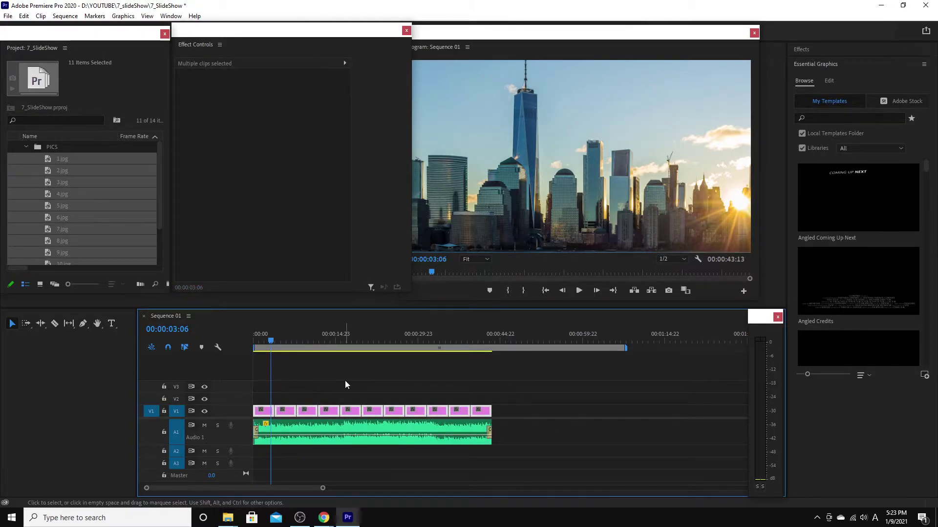
key(ctrl+d)
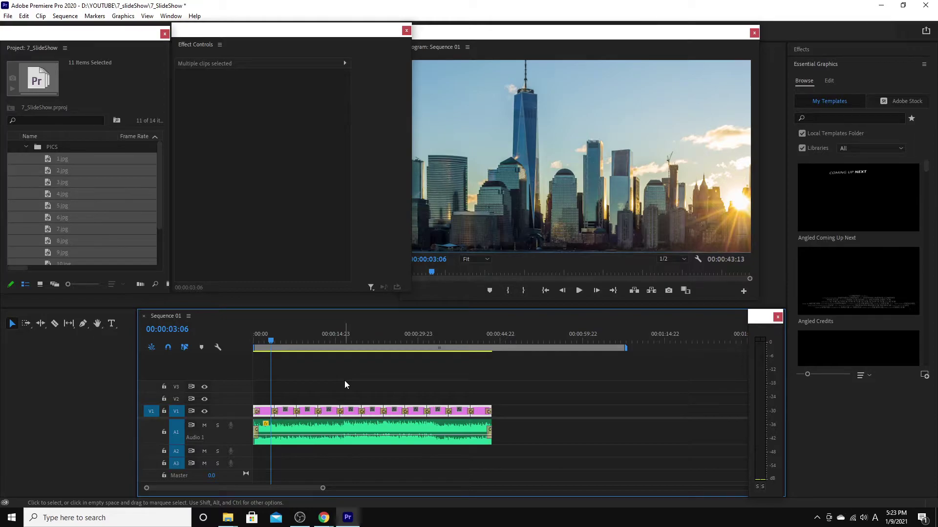
key(Home)
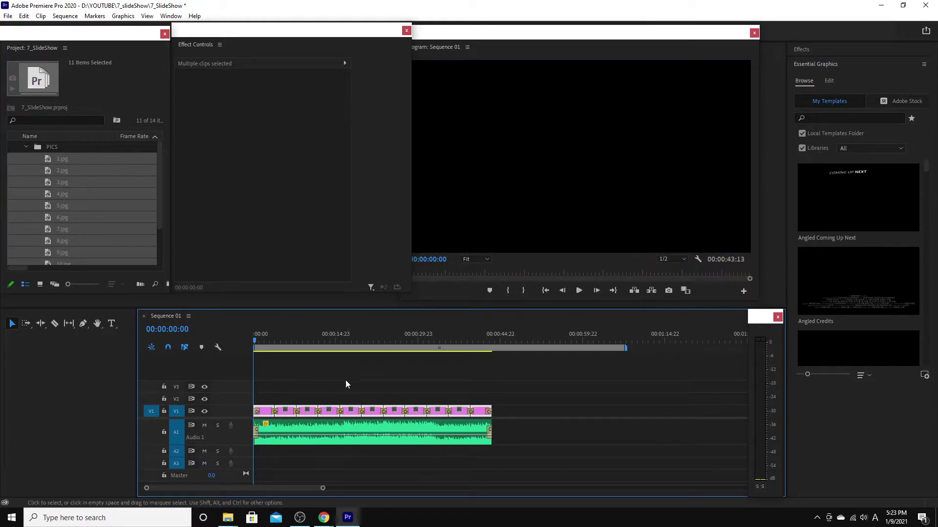
click(345, 385)
key(space)
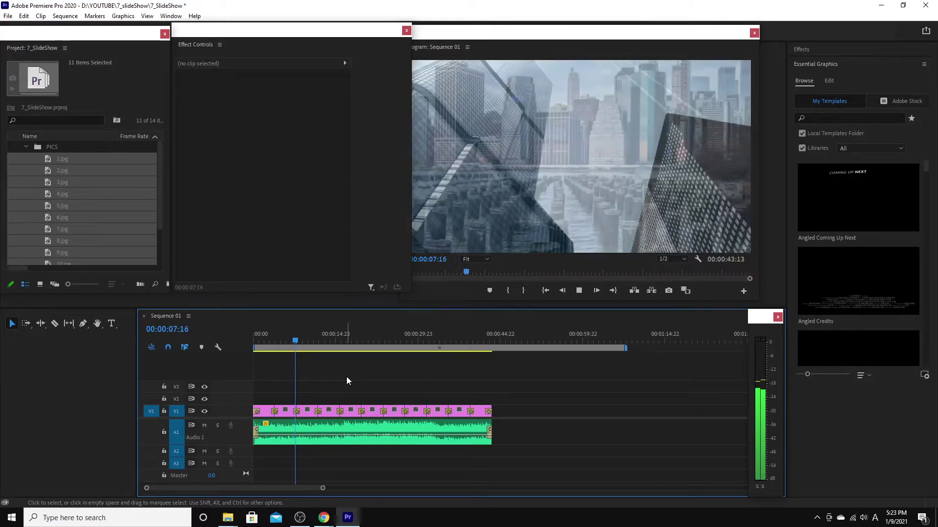
key(space)
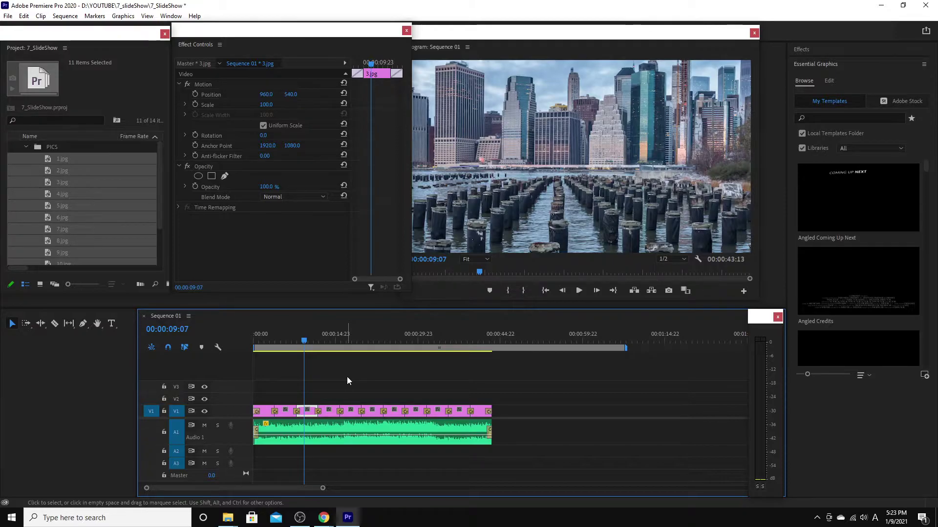
click(347, 377)
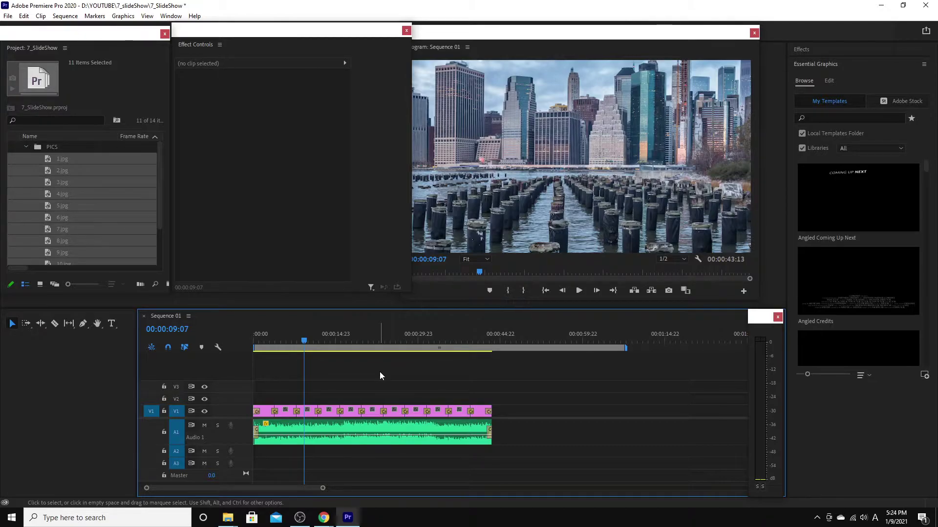
key(backslash)
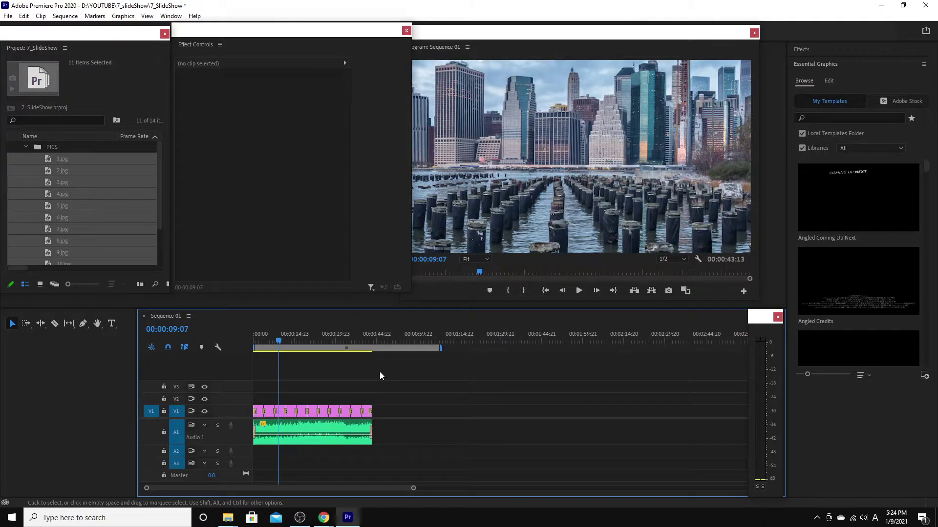
key(backslash)
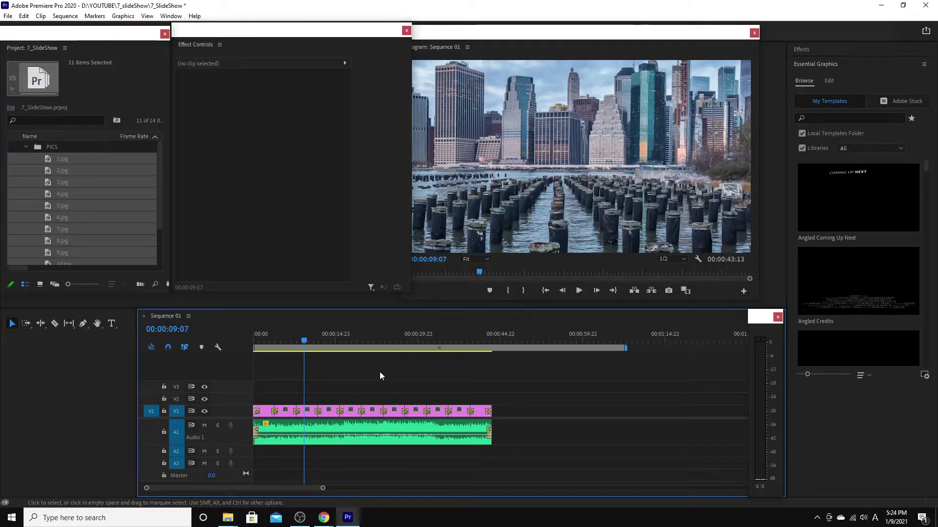
click(477, 32)
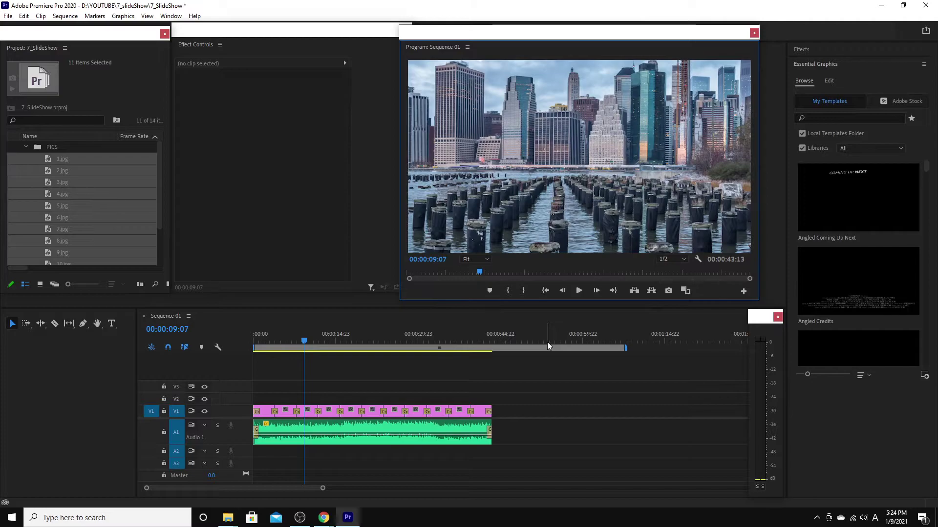
click(499, 374)
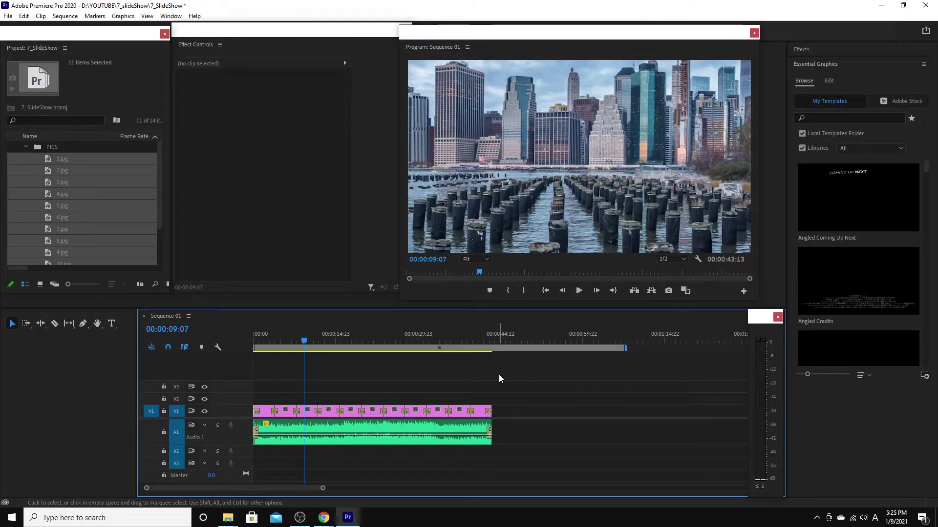
Step: Undo the default video transitions on the images and return to the start of the sequence with all clips in view
key(ctrl+z)
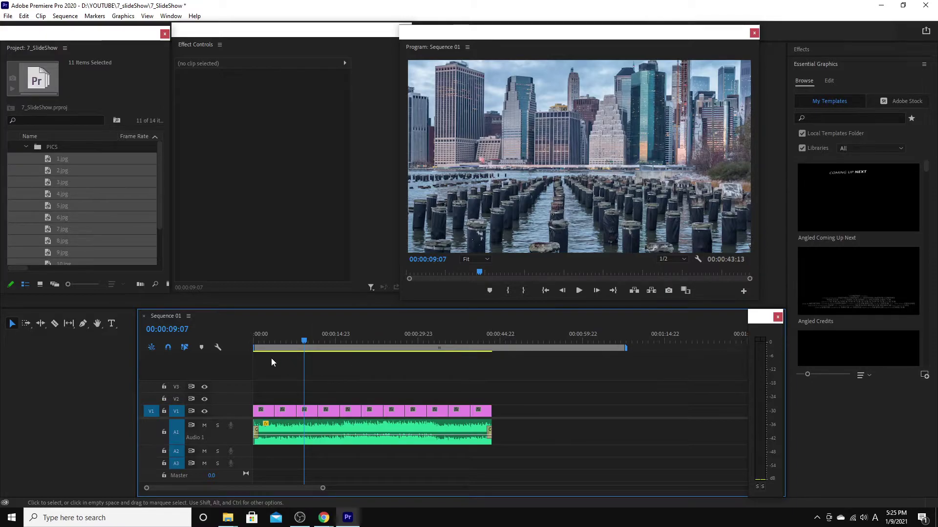
key(Home)
key(backslash)
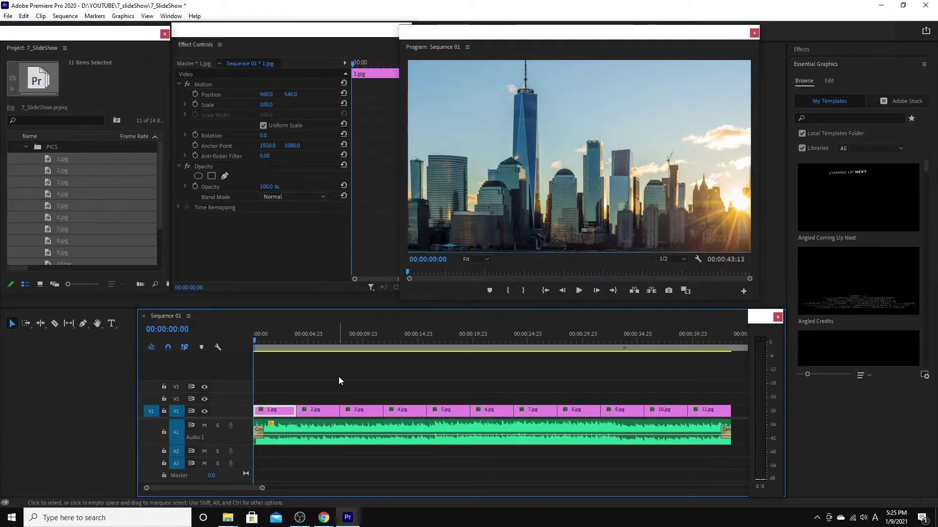
Step: Examine the frame size and timebase in the settings of Sequence 01
click(72, 18)
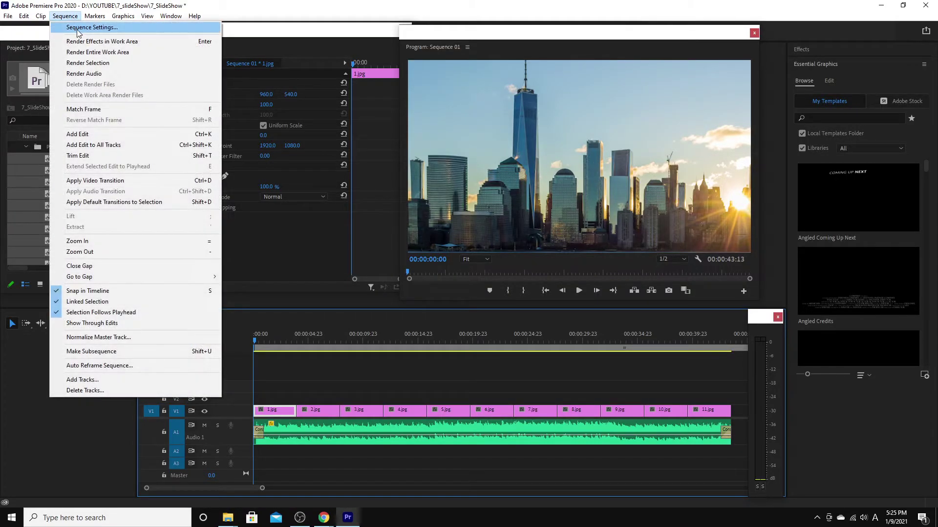
click(79, 28)
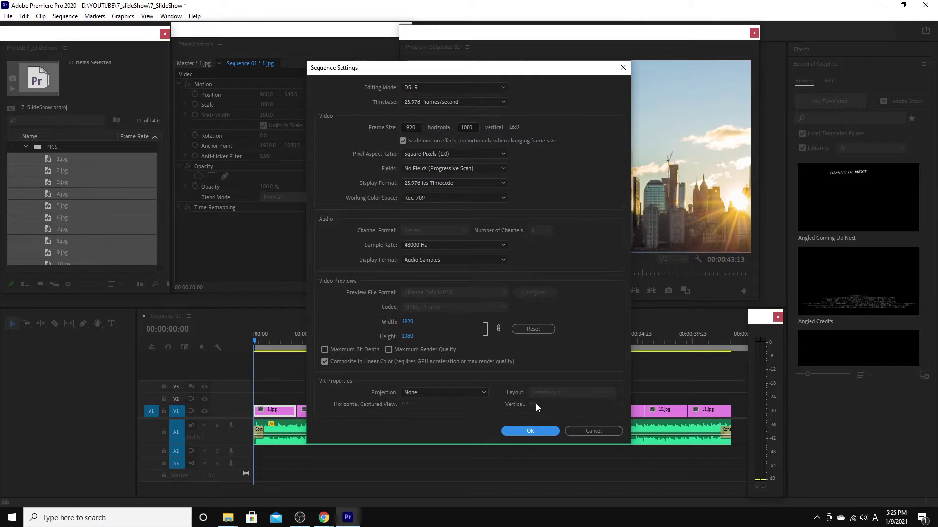
click(538, 430)
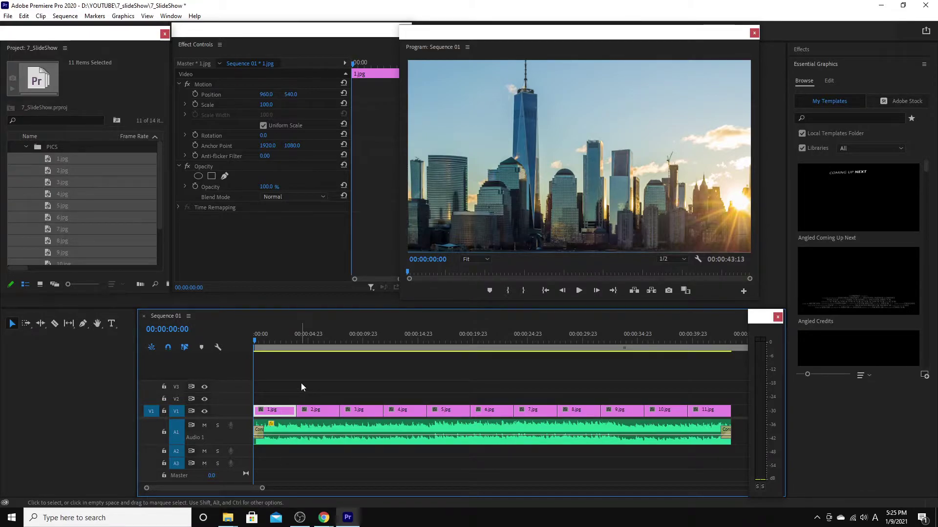
Step: At 00:00:03:22, the end of 1.jpg, set its scale to 53 and start keyframing both position and scale
drag(300, 337, 296, 337)
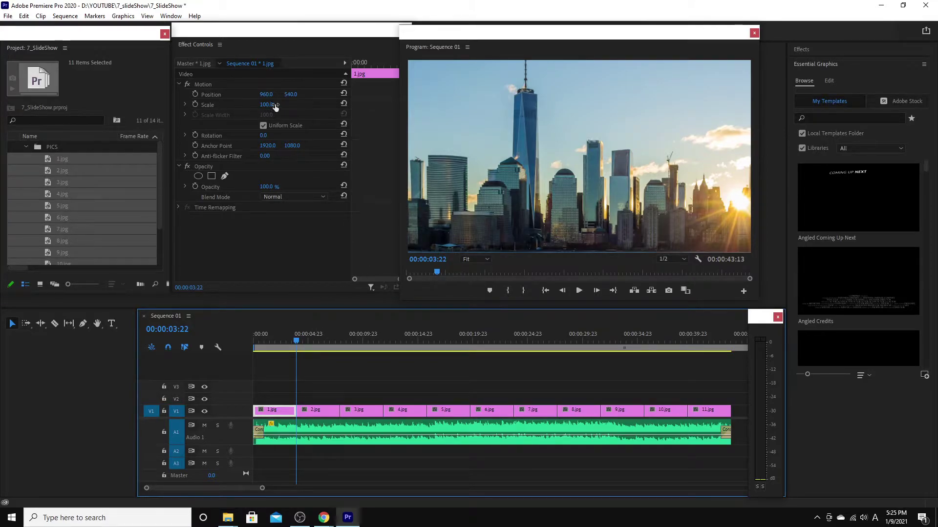
mouse_move(275, 104)
mouse_down()
mouse_move(247, 104)
mouse_move(267, 108)
mouse_up()
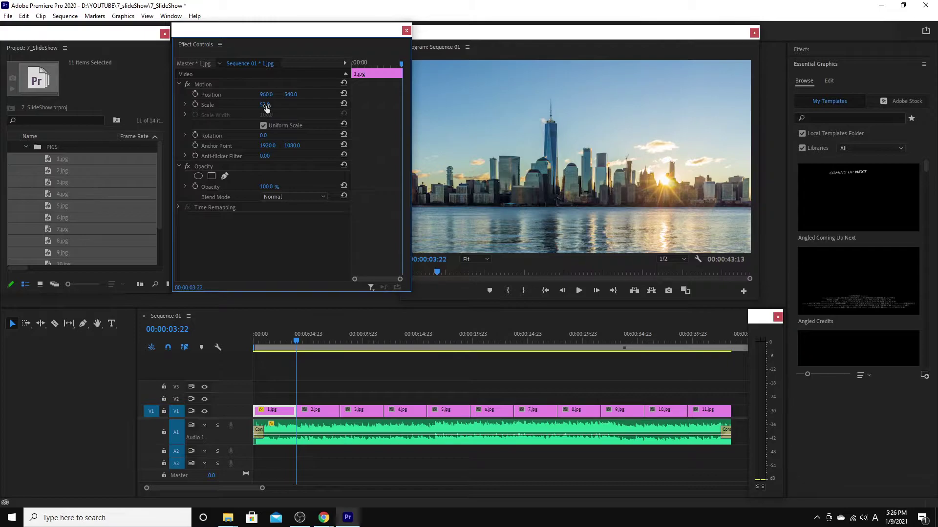
click(195, 94)
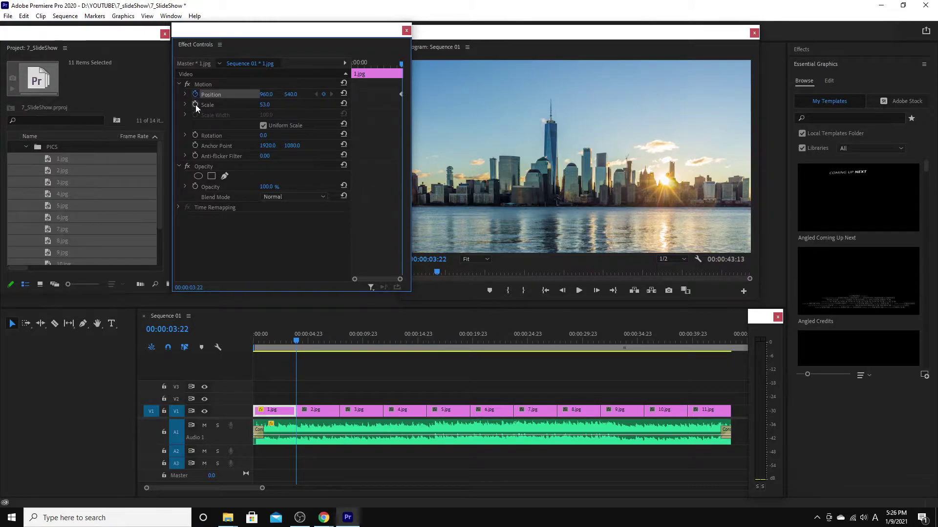
click(196, 105)
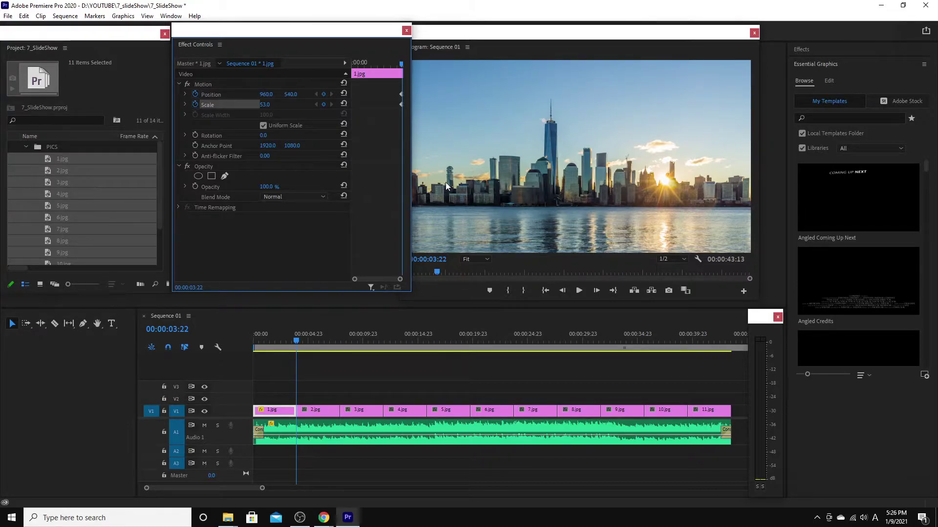
Step: At 00:00:00:00, set the scale of 1.jpg to 63 and add a position keyframe
key(Left)
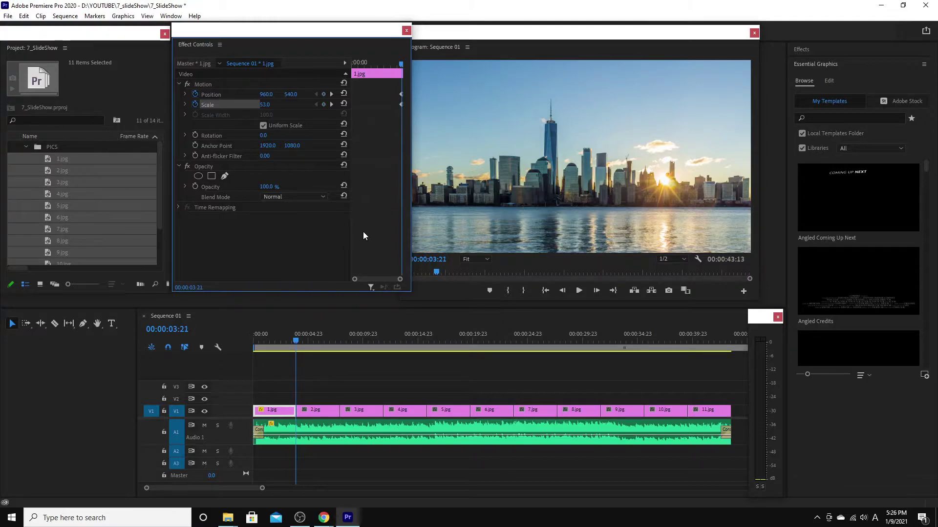
drag(309, 342, 224, 345)
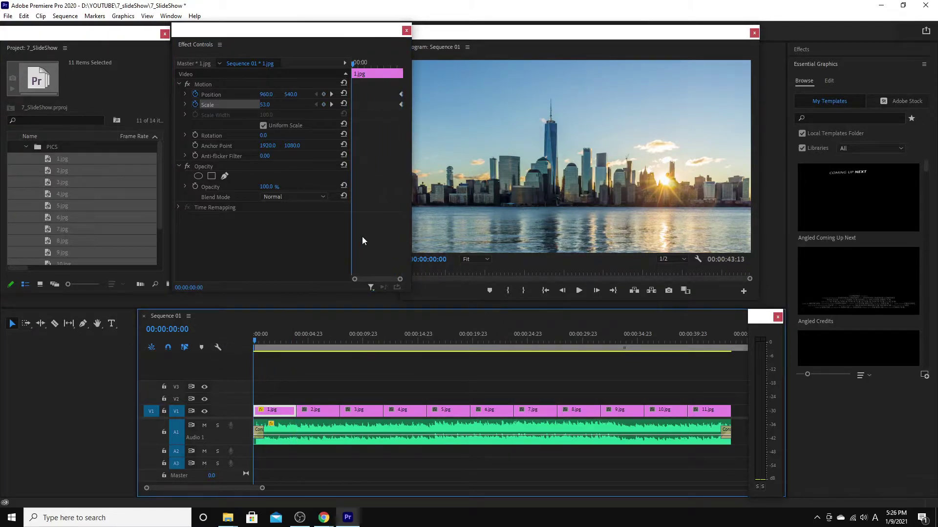
click(264, 104)
drag(264, 104, 273, 105)
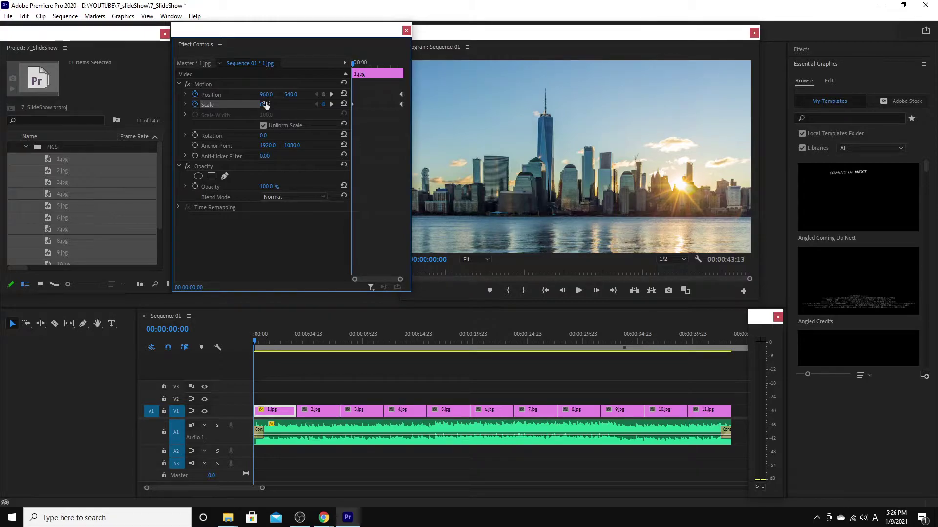
click(324, 94)
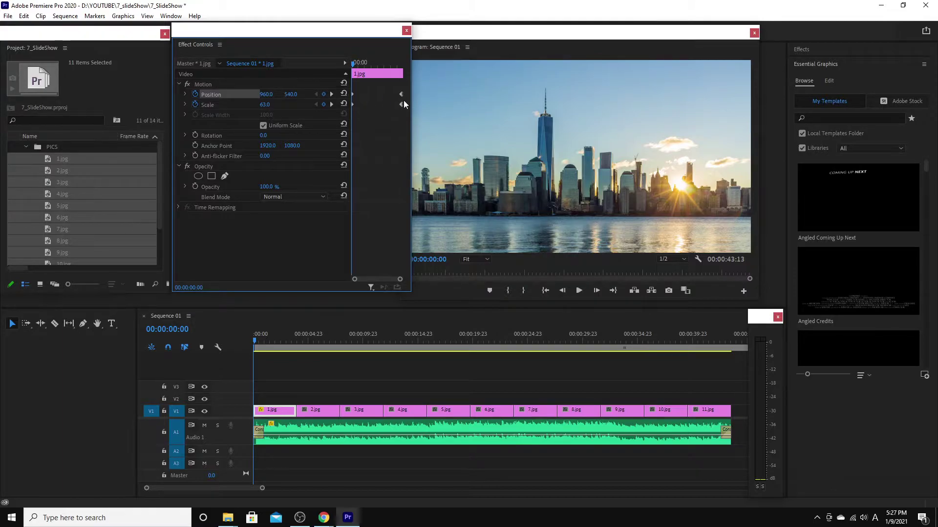
Step: Move the floating Effect Controls away from the Program monitor, widen it and enlarge its keyframe area
drag(327, 36, 228, 41)
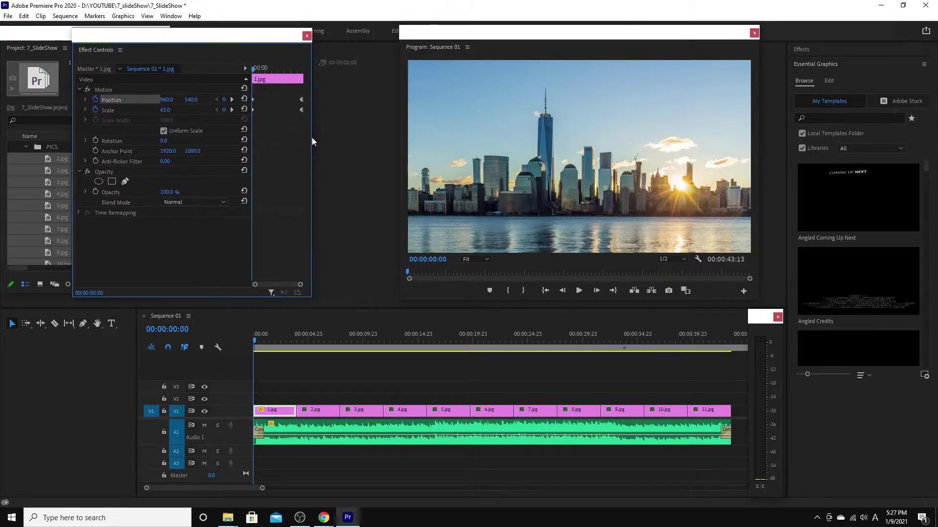
drag(312, 139, 390, 146)
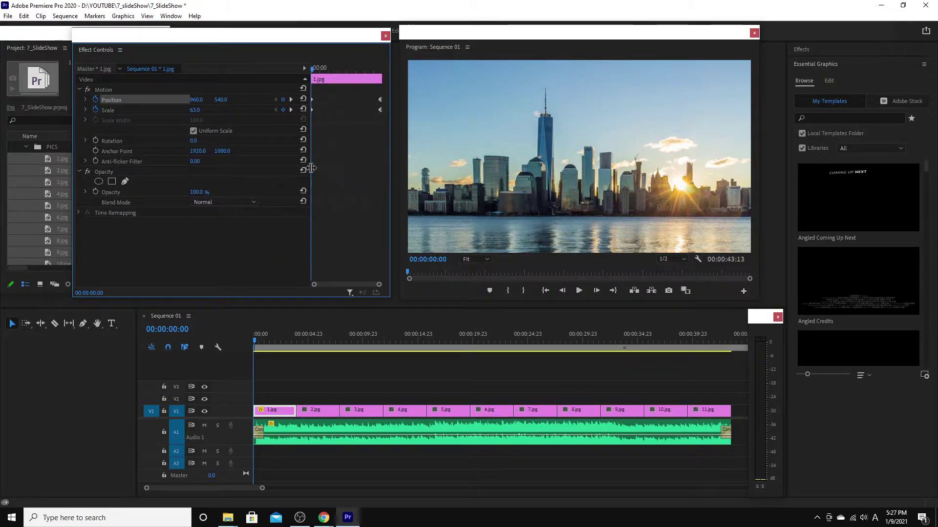
drag(311, 168, 249, 168)
Step: Play the zoom-out animation of 1.jpg repeatedly from the start of the sequence
click(235, 345)
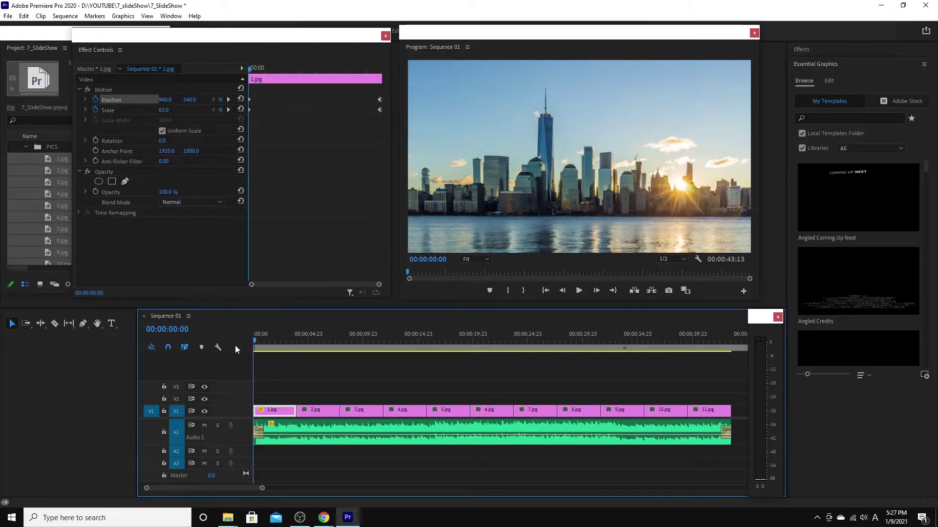
key(space)
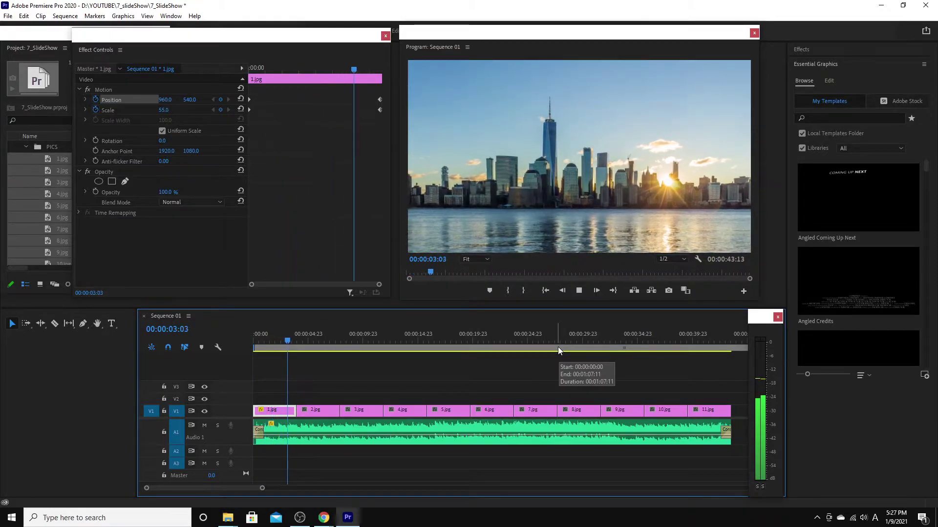
key(space)
key(Home)
key(space)
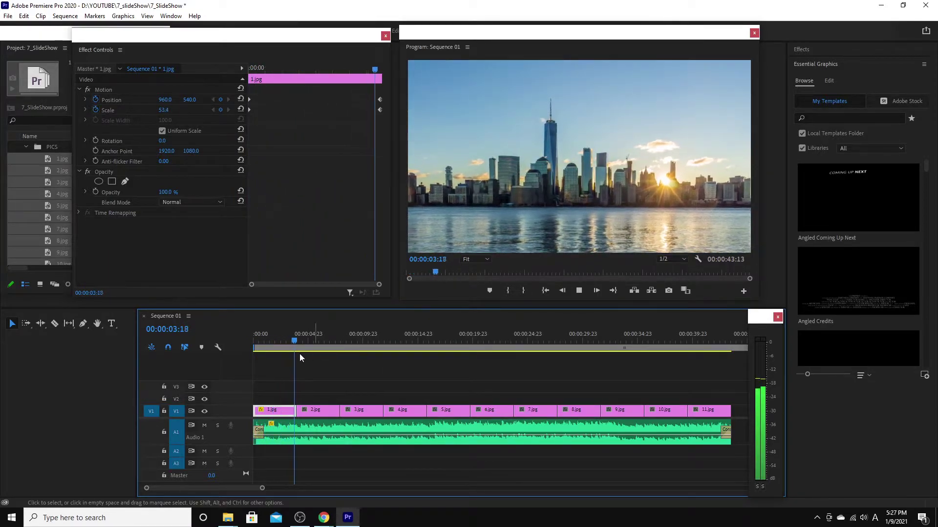
click(290, 339)
key(Home)
key(space)
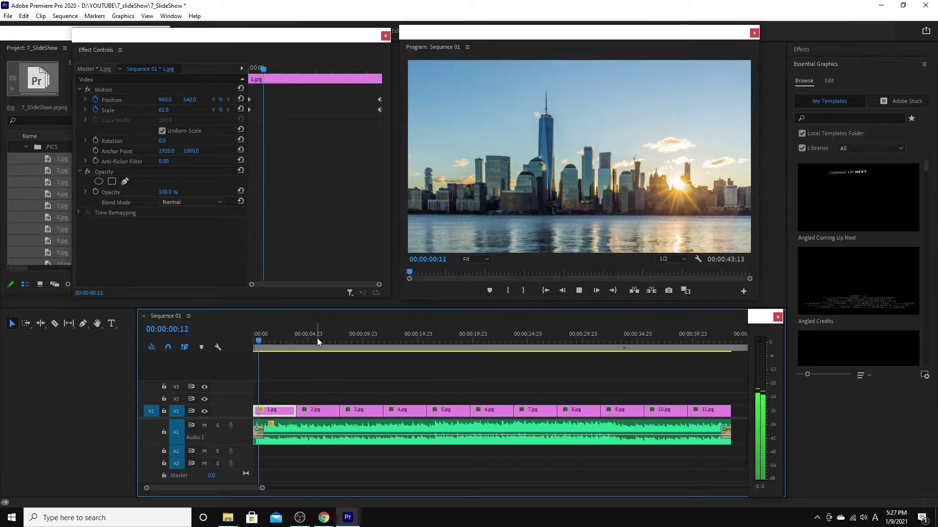
key(space)
Step: Raise the scale of 1.jpg to 69 at its starting keyframe at 00:00:00:00
key(Home)
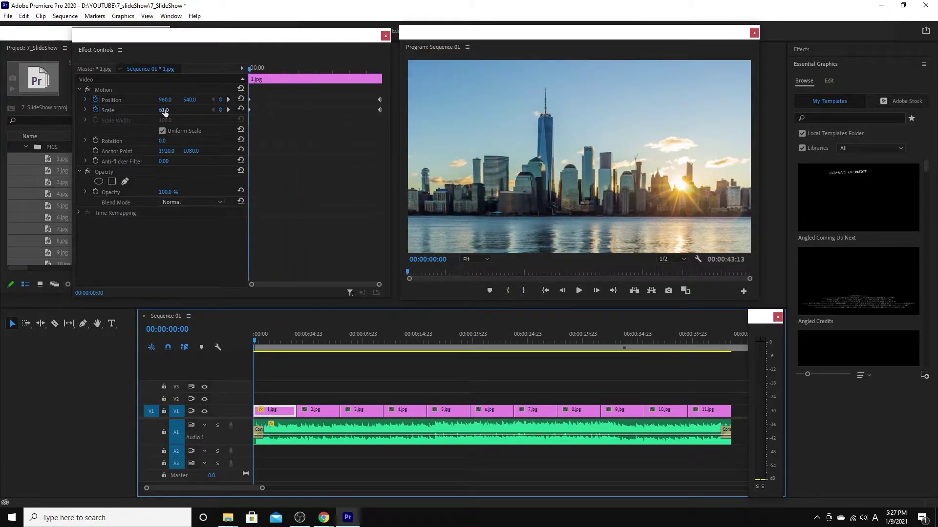
click(164, 110)
text(66)
key(Return)
drag(164, 110, 166, 109)
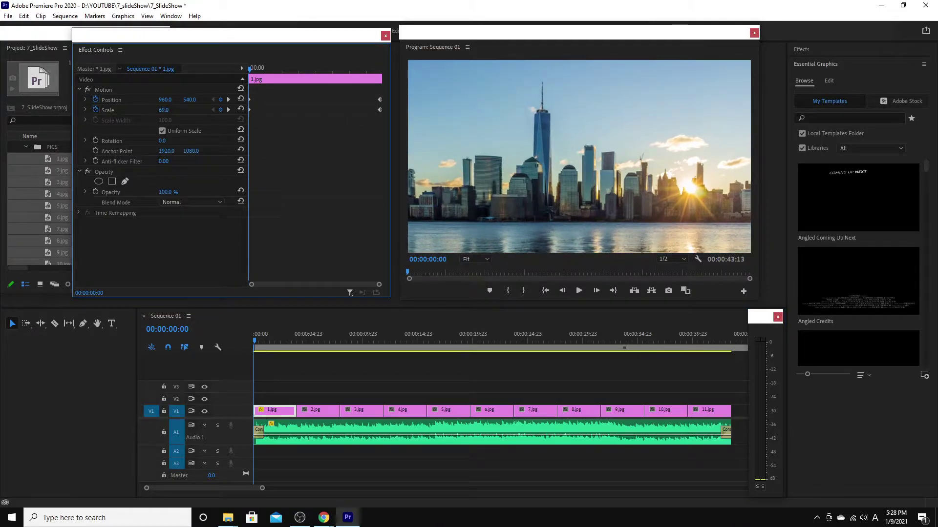
Step: Play back 1.jpg with the stronger zoom and check the frame at 00:00:03:17 near its end
key(space)
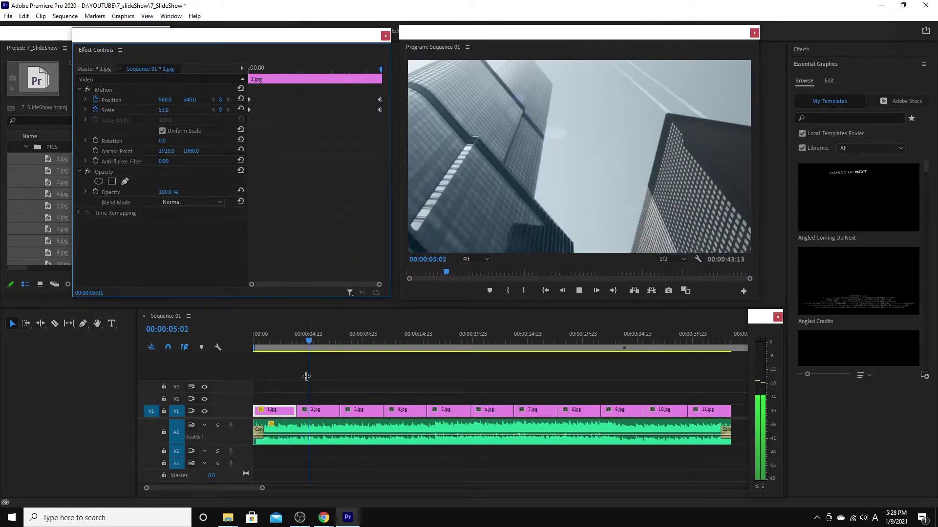
key(space)
drag(296, 340, 223, 351)
key(space)
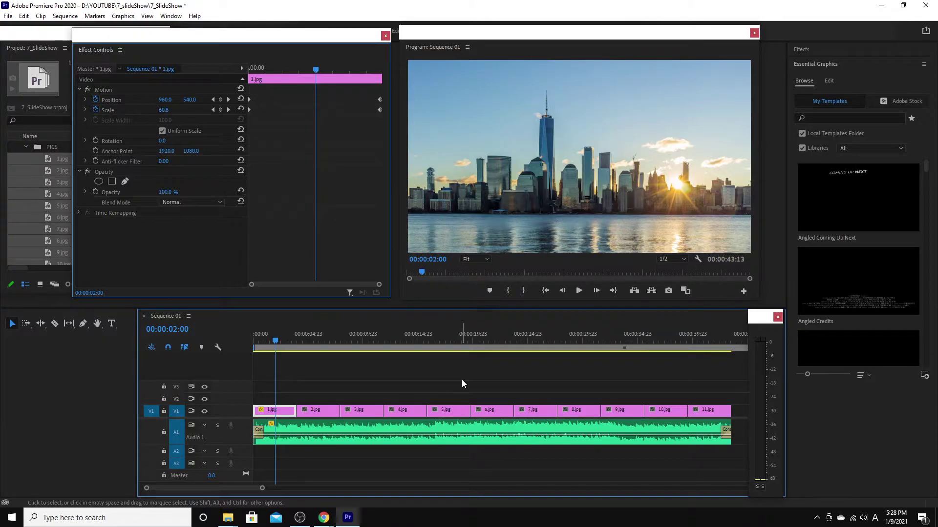
drag(294, 342, 295, 360)
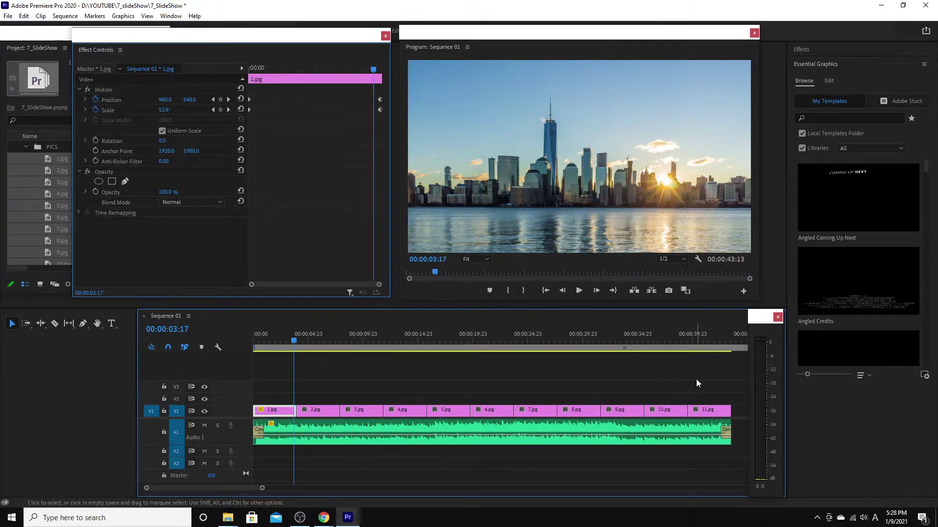
Step: Copy the animated clip 1.jpg on track V1 so its attributes can be reused
click(289, 339)
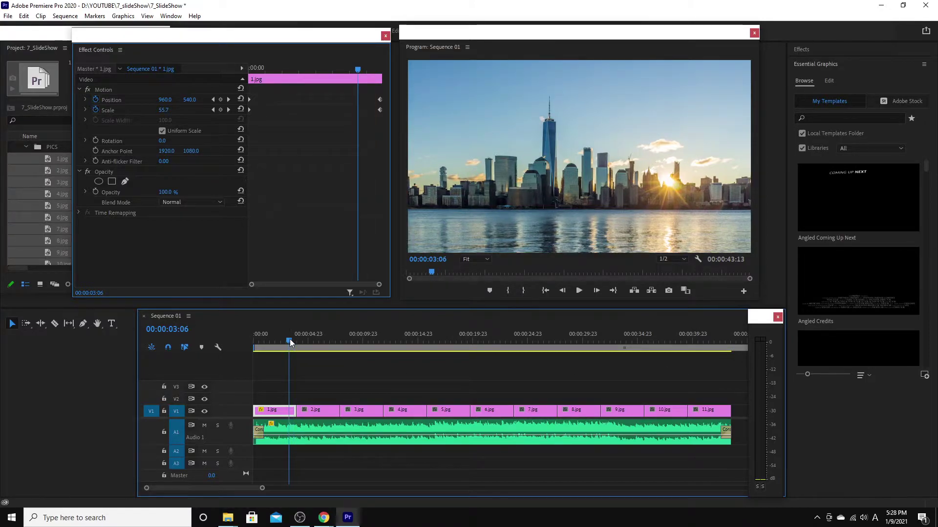
click(282, 340)
right_click(286, 414)
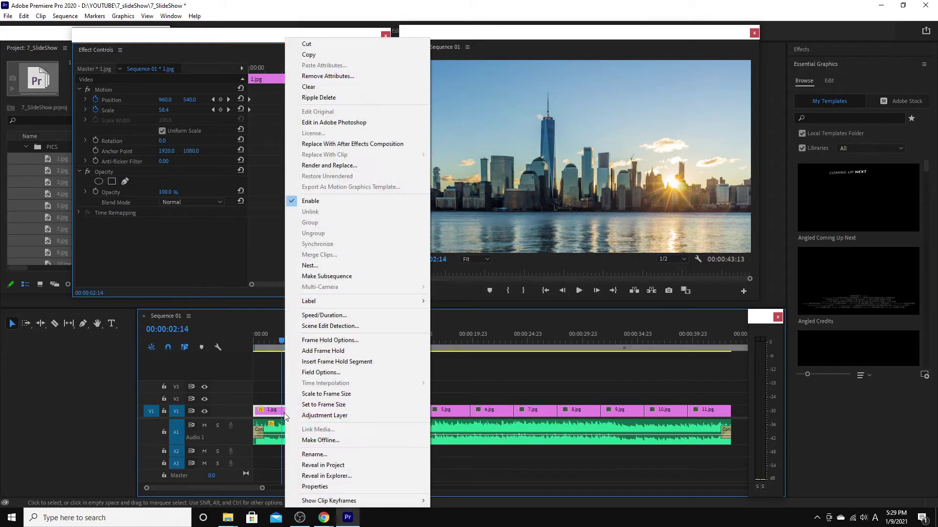
click(309, 55)
Step: Paste the copied motion, opacity and time remapping attributes onto clips 2.jpg through 11.jpg, with attribute times scaled
drag(281, 340, 309, 342)
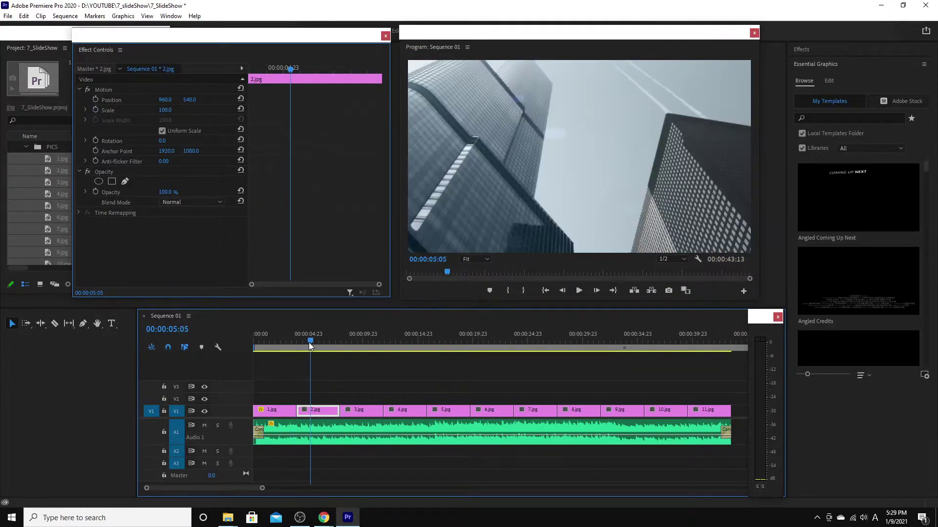
drag(328, 390, 706, 411)
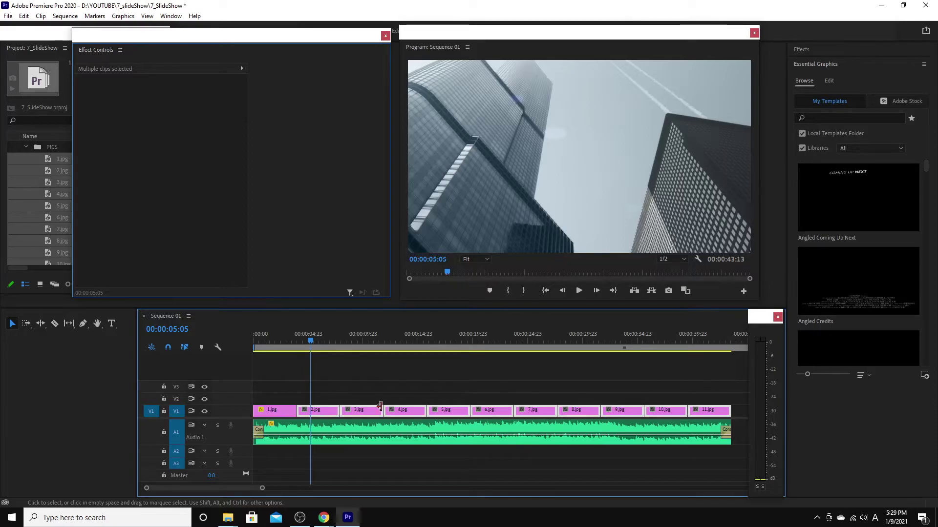
right_click(330, 412)
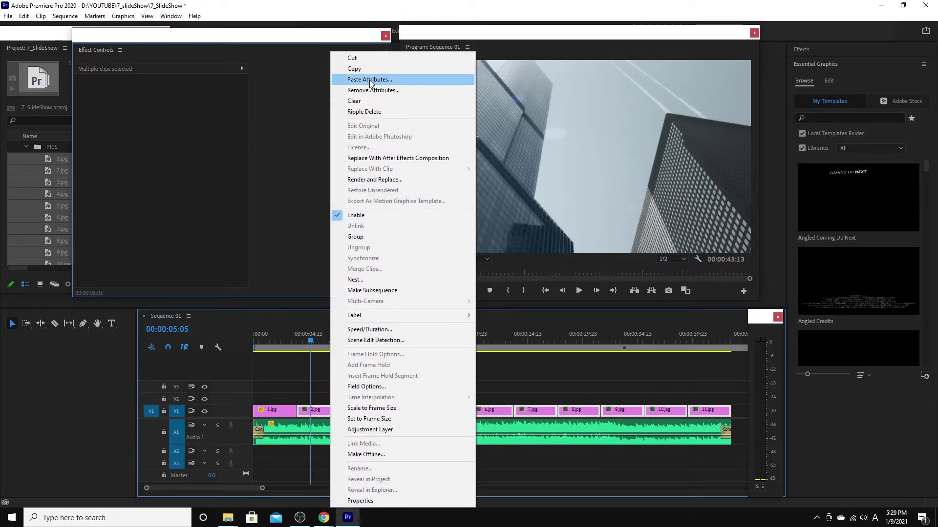
click(370, 80)
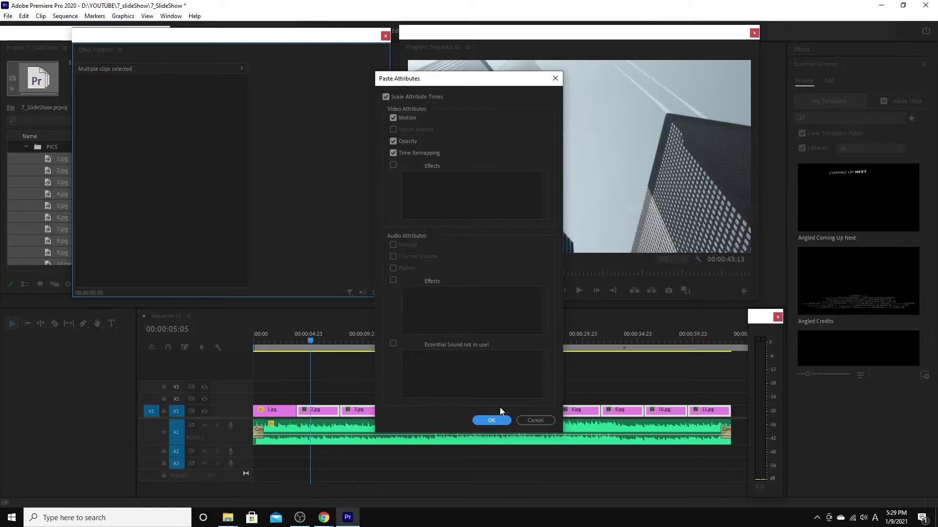
click(492, 420)
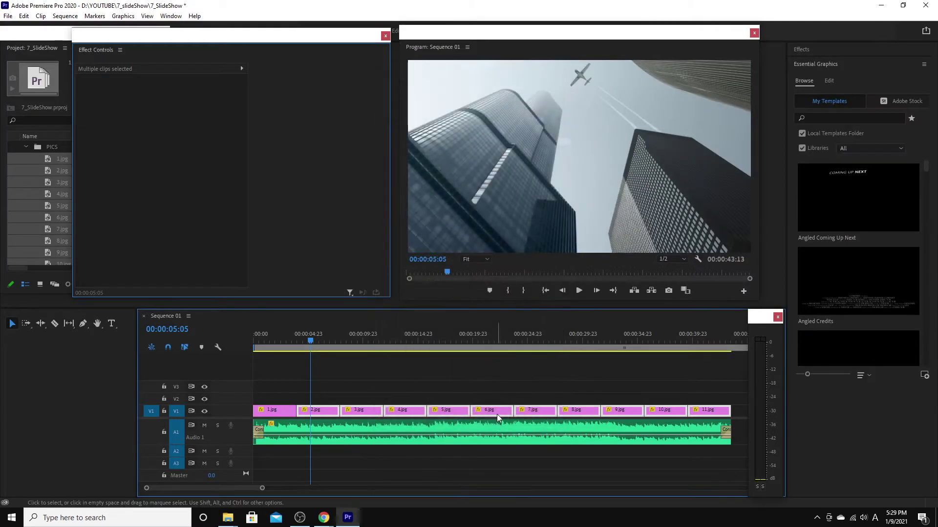
Step: Play back from 00:00:03:17 to check the zoom animation on the following clips
mouse_move(303, 349)
mouse_down()
mouse_move(259, 348)
mouse_move(295, 355)
mouse_up()
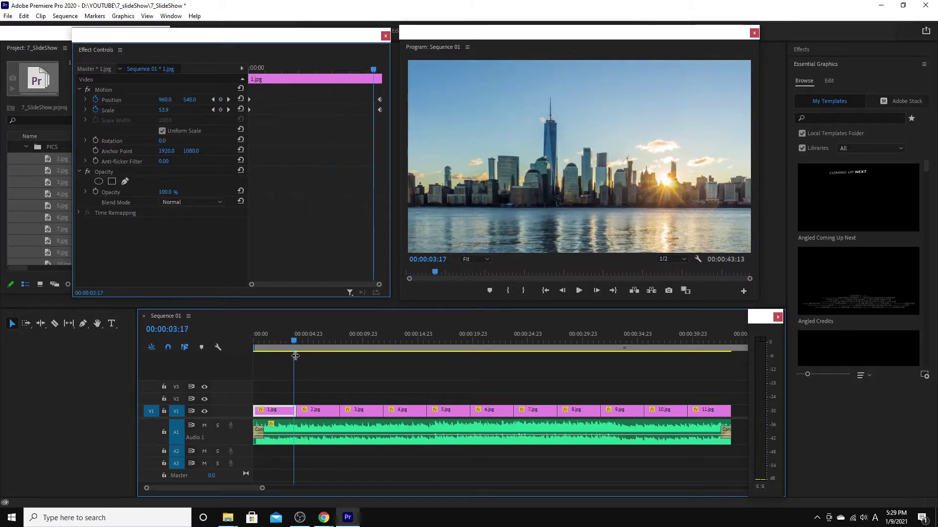
key(space)
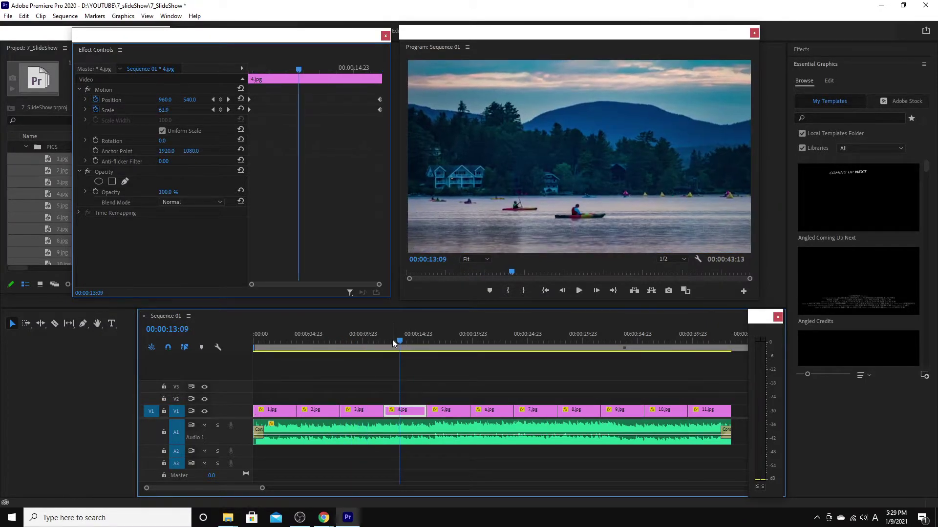
click(687, 342)
Step: Apply the default cross dissolve transition to all clips from 1.jpg to 11.jpg, deselect them and return to the sequence start
drag(679, 362, 261, 418)
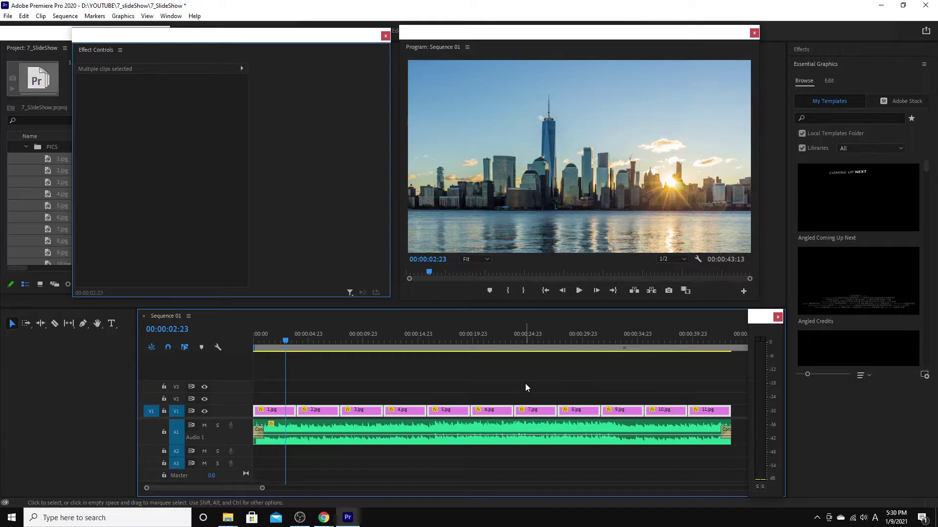
key(ctrl+d)
drag(287, 342, 196, 365)
click(389, 378)
Step: Play the slideshow with its cross dissolves from the start, and skip ahead to check the ending on 11.jpg
key(space)
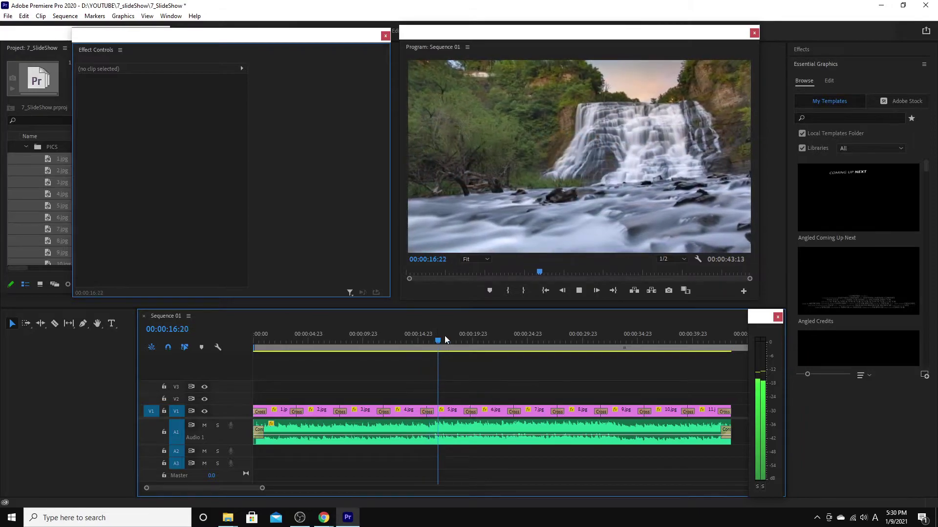
drag(445, 339, 697, 361)
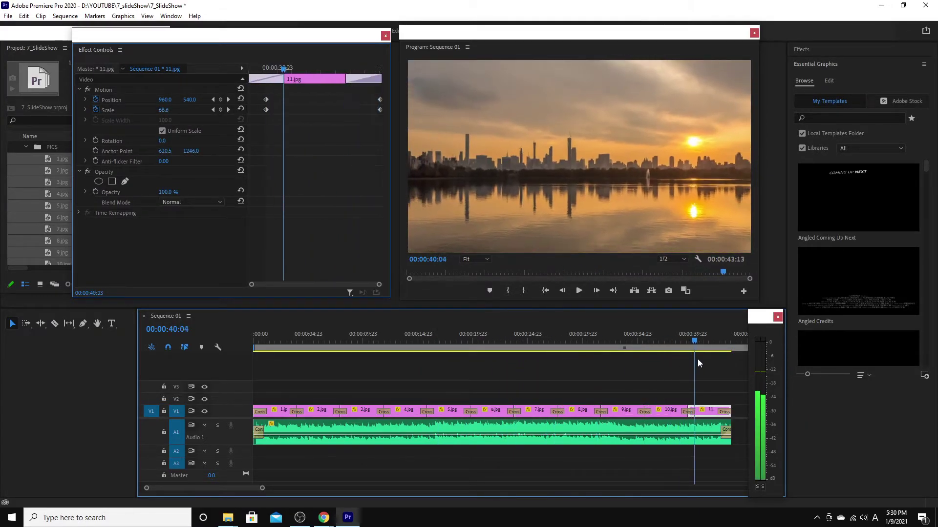
key(space)
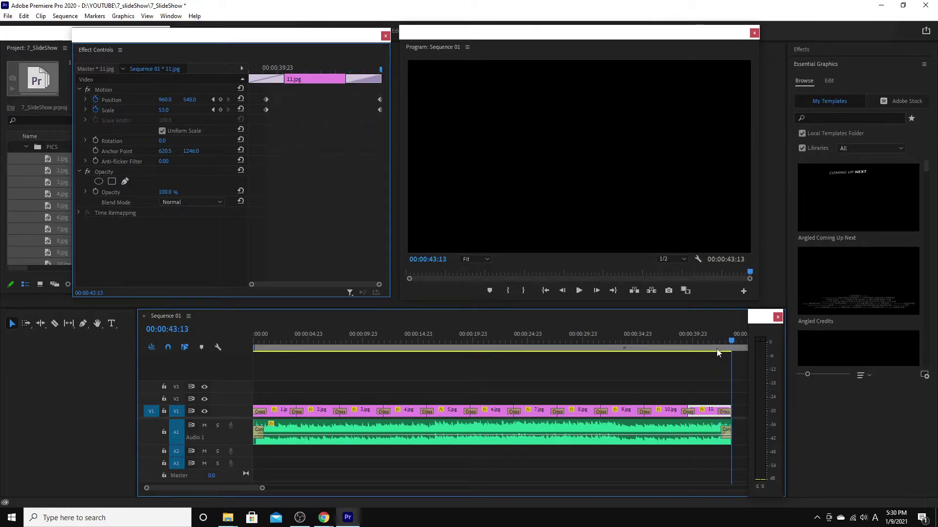
Step: Play the opening clips from the sequence start and again from 00:00:02:23 to review the first transitions
key(Home)
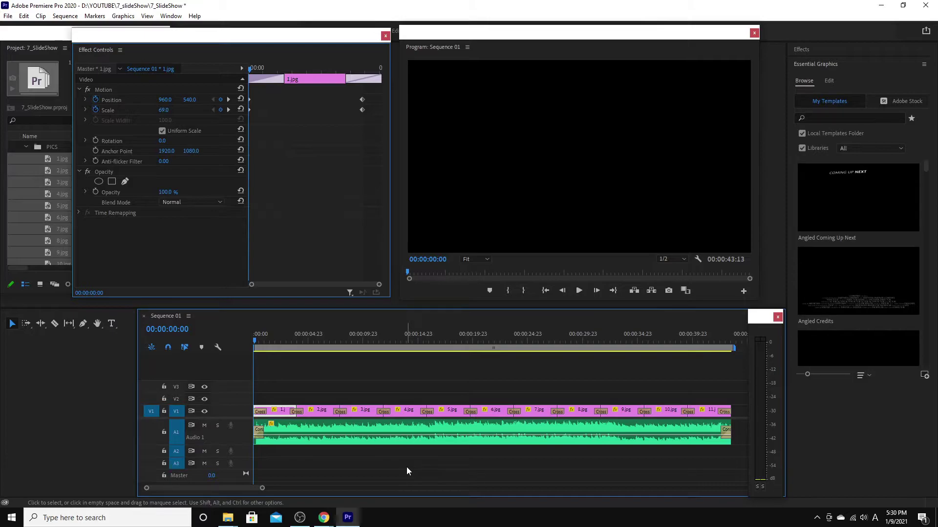
key(space)
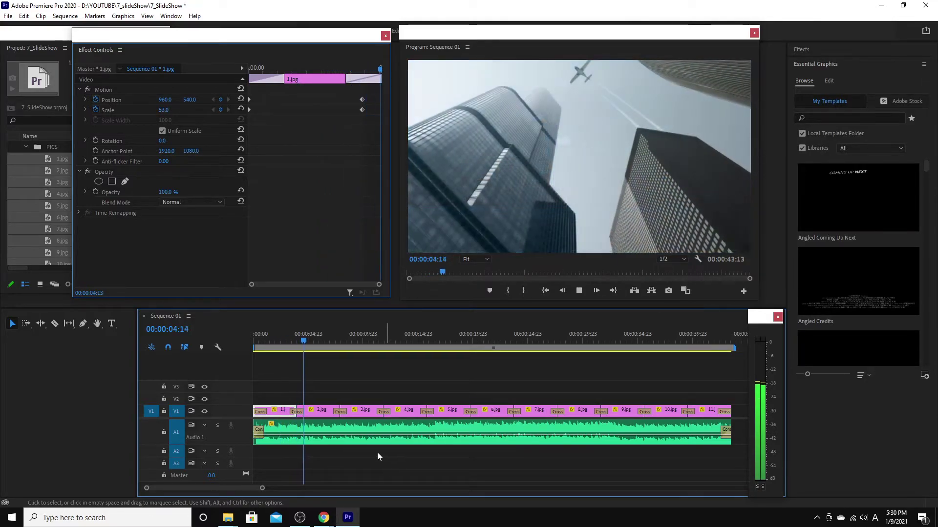
key(space)
drag(319, 345, 287, 353)
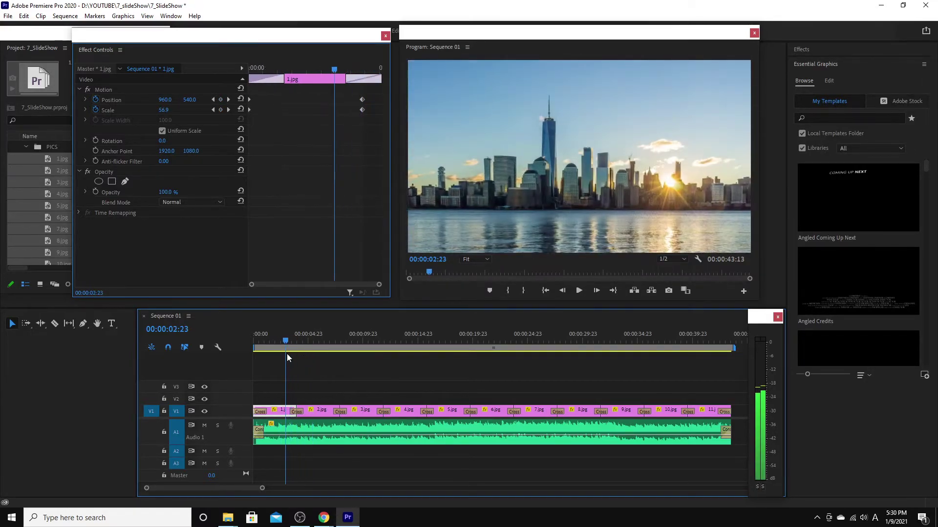
key(space)
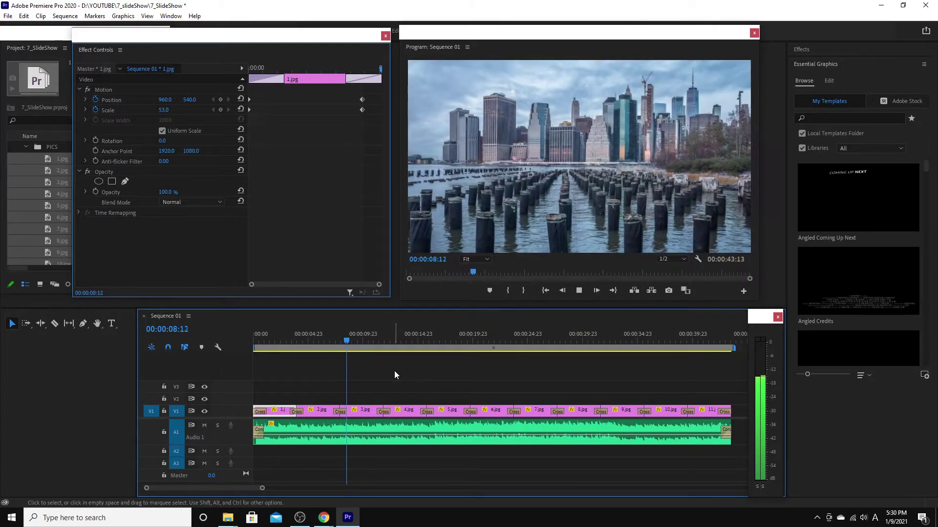
Step: Examine the dissolve between 1.jpg and 2.jpg frame by frame, and play on from 00:00:04:01 into 3.jpg
drag(274, 341, 294, 344)
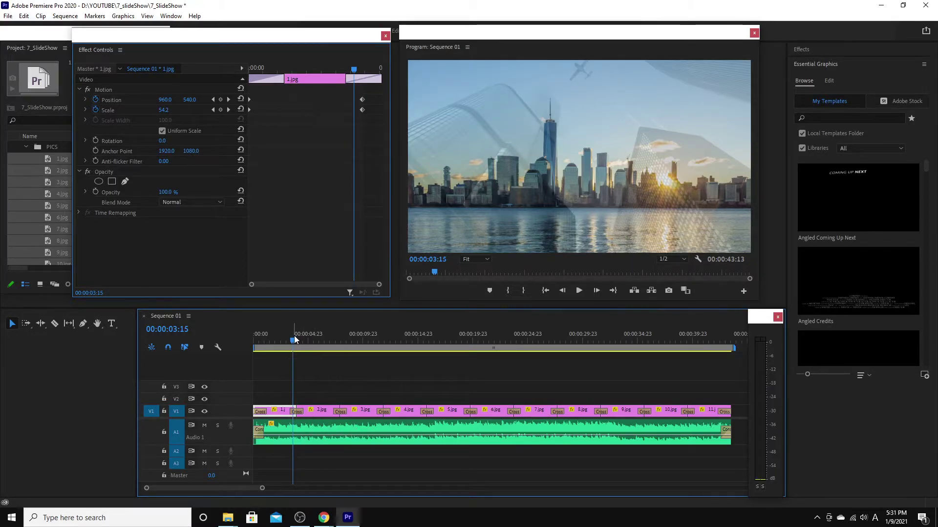
drag(294, 341, 299, 342)
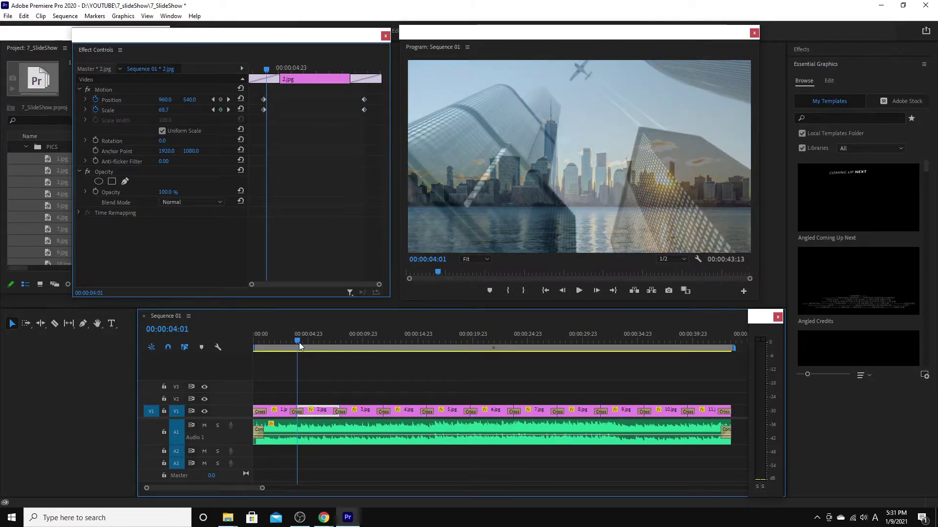
key(space)
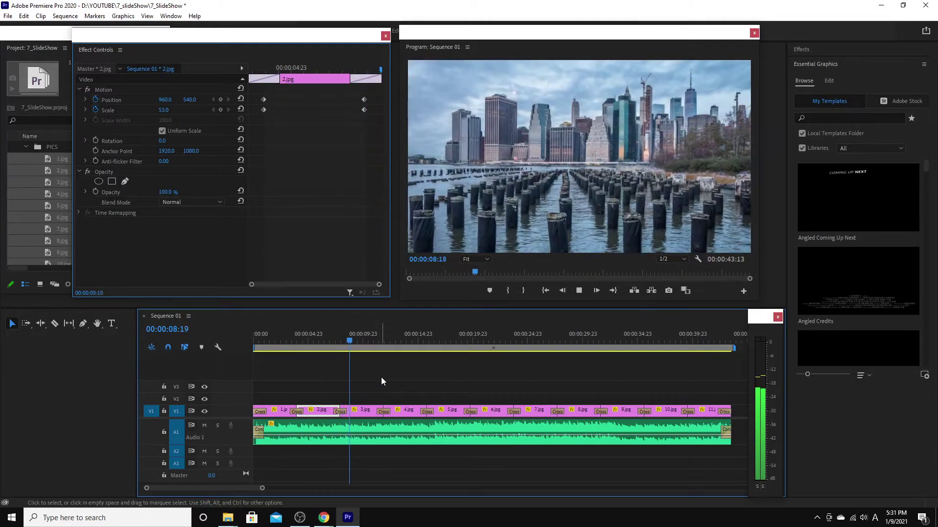
key(space)
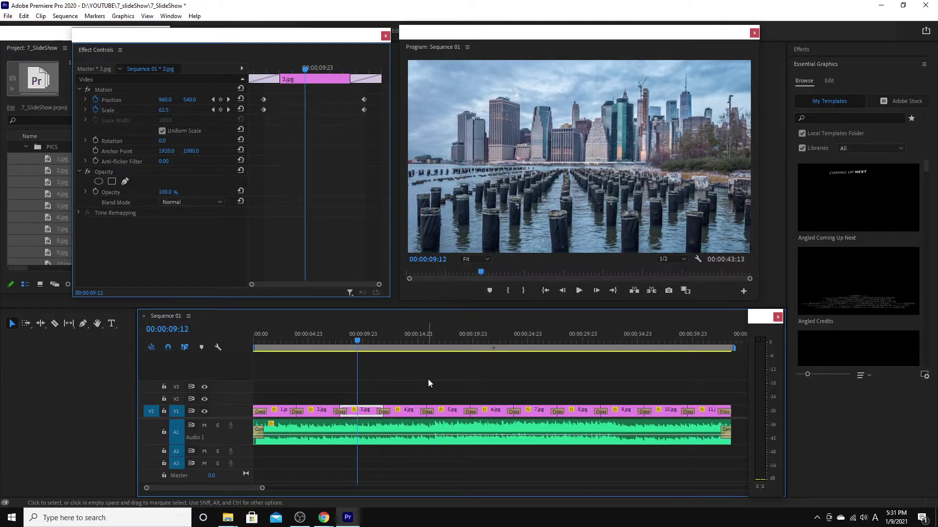
Step: Extend the ending position and scale keyframes of 1.jpg to the clip's end, and spread those of 2.jpg towards its edges
click(276, 336)
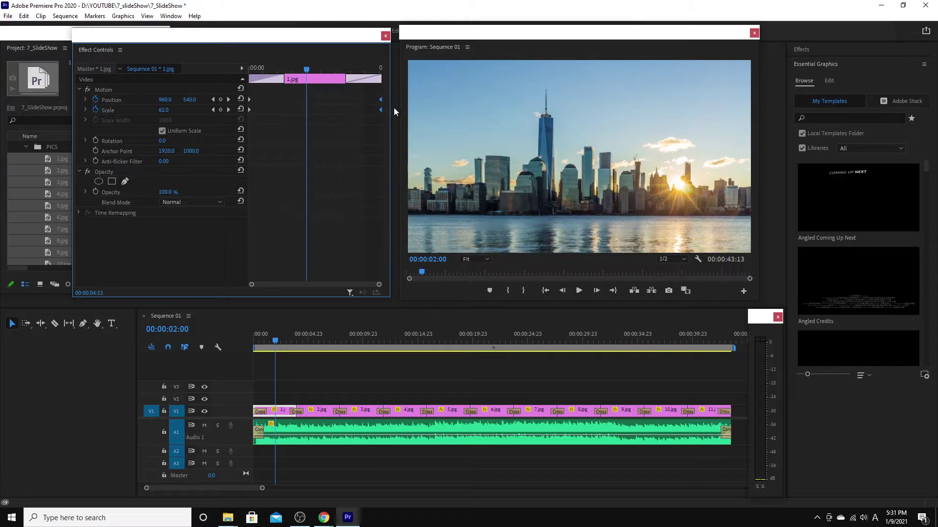
click(320, 412)
click(274, 111)
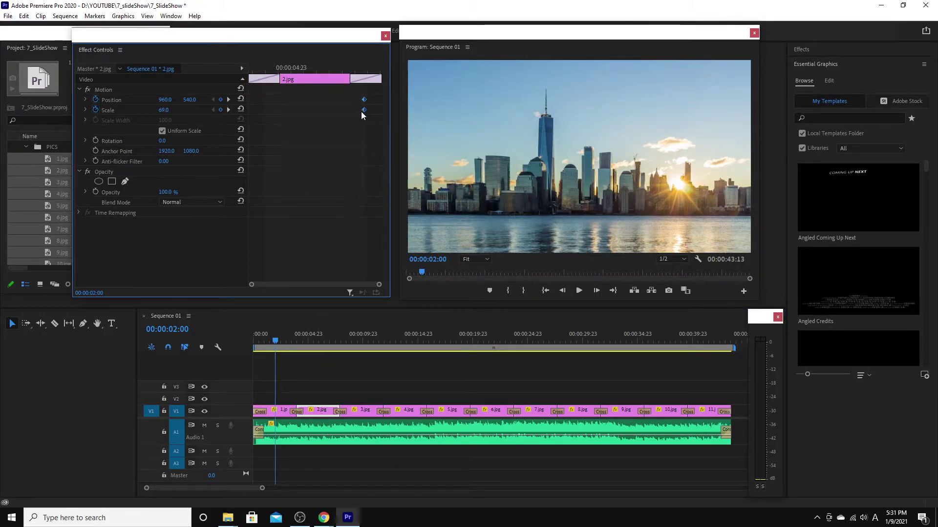
Step: Spread the position and scale keyframes of 3.jpg and 4.jpg to the beginning and end of each clip, including the dissolves
click(362, 413)
click(272, 107)
drag(262, 113, 227, 122)
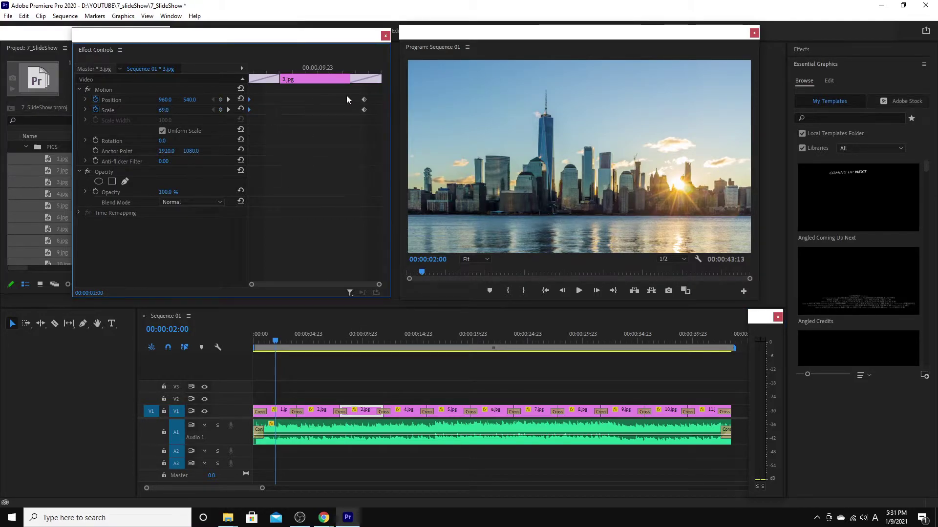
click(407, 413)
drag(275, 97, 229, 117)
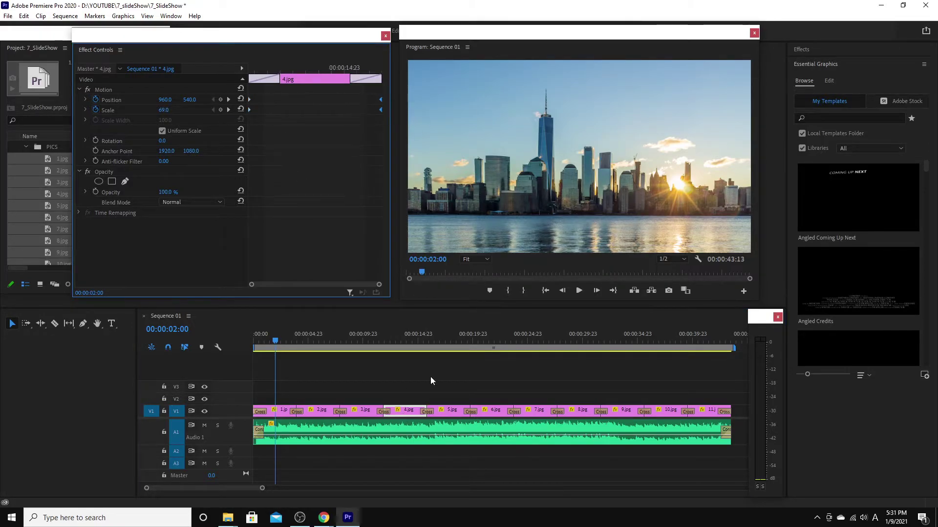
Step: Stretch the position and scale keyframes of 5.jpg and 6.jpg to both ends of their clips
click(450, 412)
drag(273, 93, 263, 114)
click(435, 120)
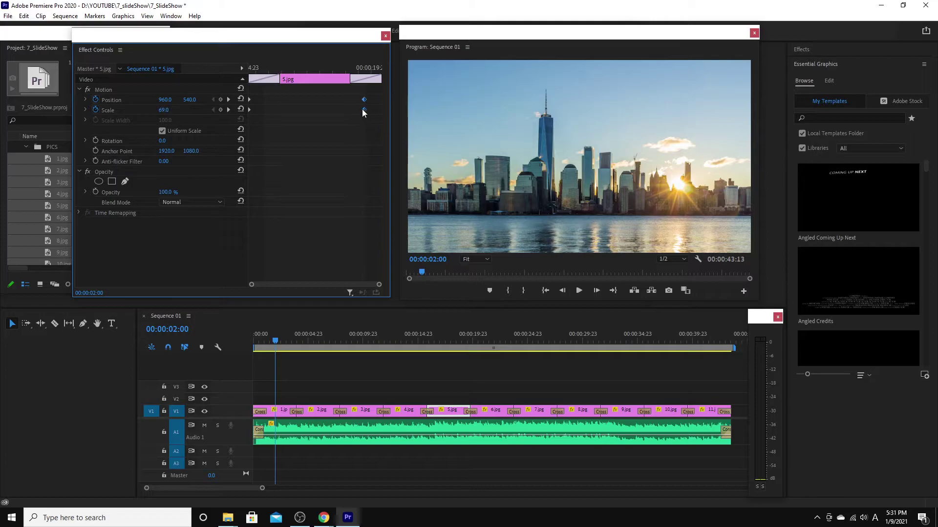
click(491, 411)
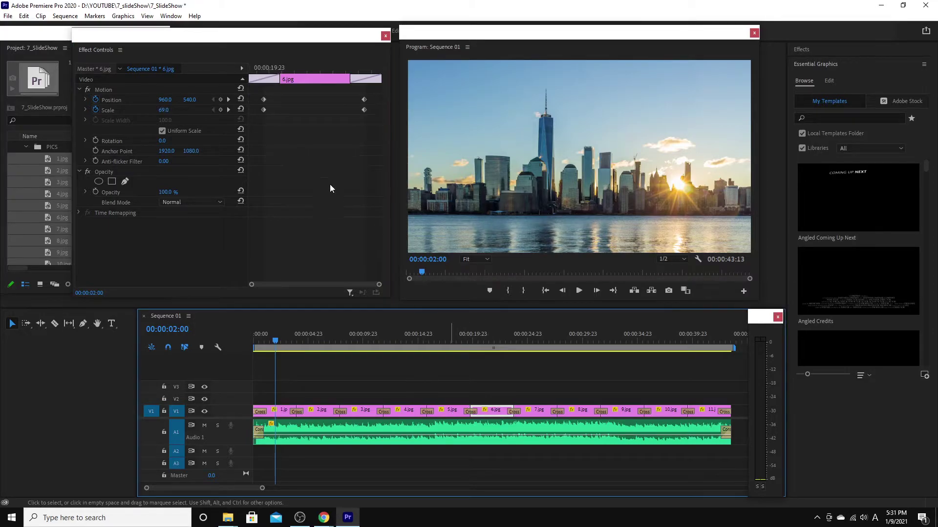
drag(276, 98, 238, 110)
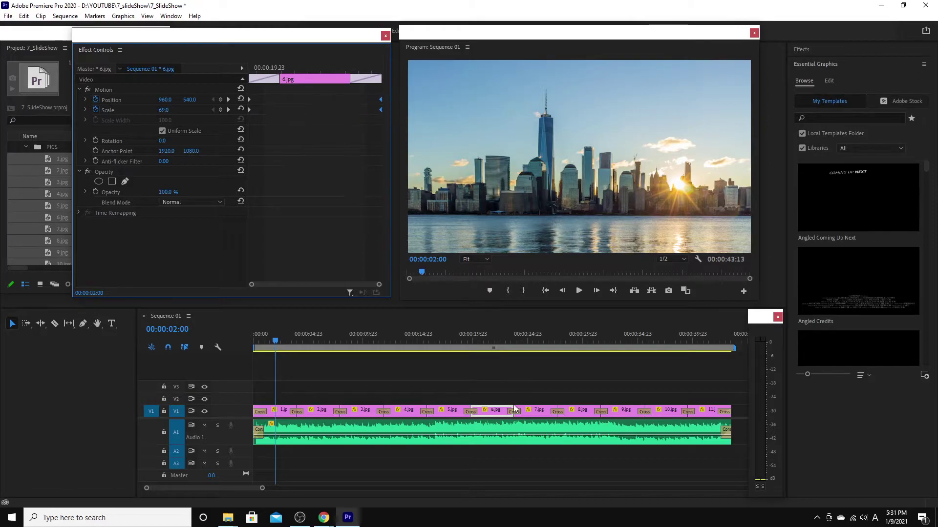
Step: Stretch the position and scale keyframes of 7.jpg and 8.jpg to both ends of their clips
click(540, 410)
drag(292, 95, 239, 110)
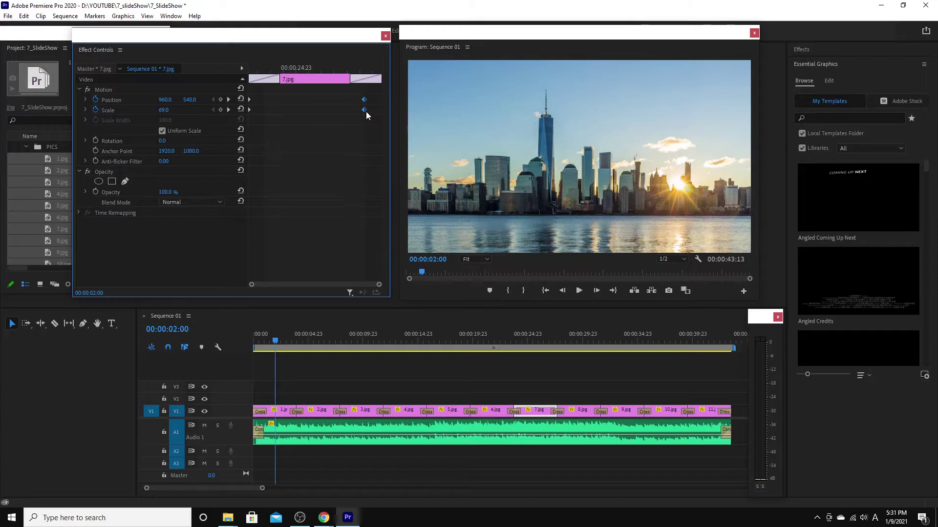
click(568, 413)
drag(280, 100, 228, 118)
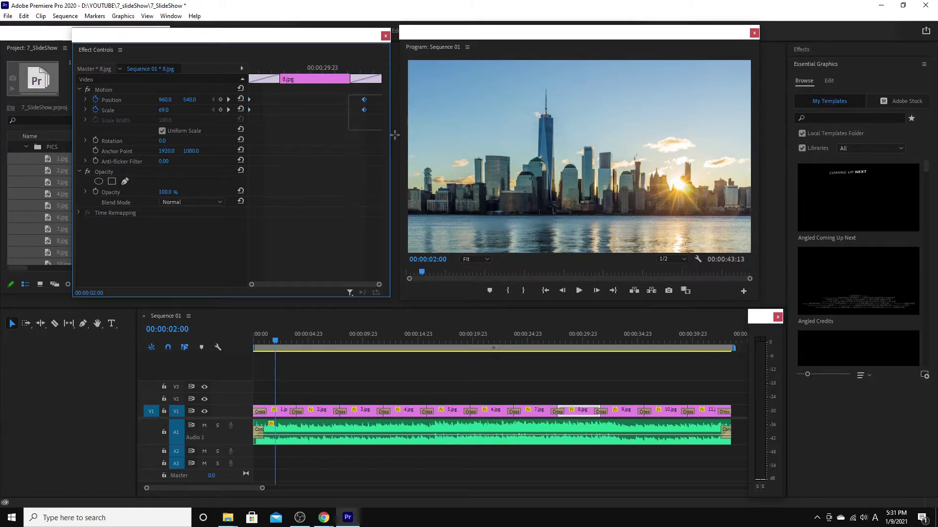
Step: Stretch the position and scale keyframes of 9.jpg and 10.jpg to both ends of their clips
click(622, 412)
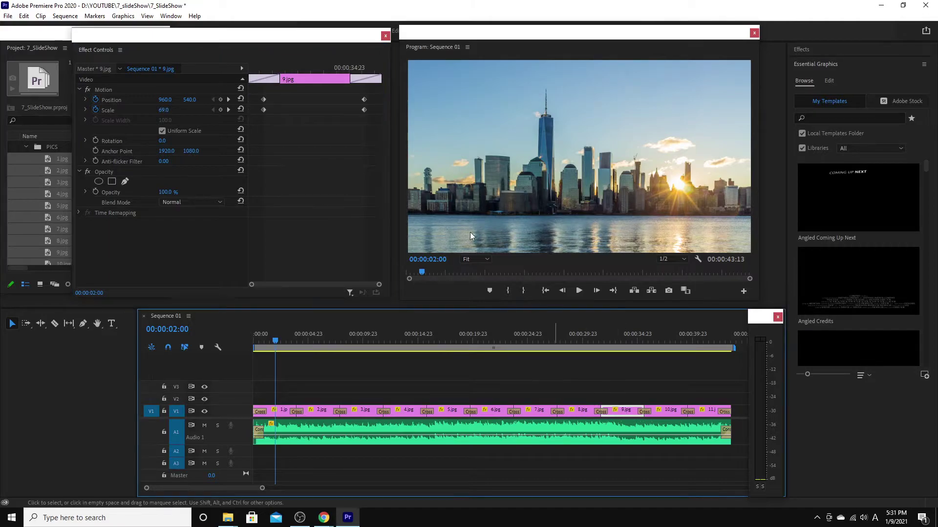
drag(287, 96, 247, 125)
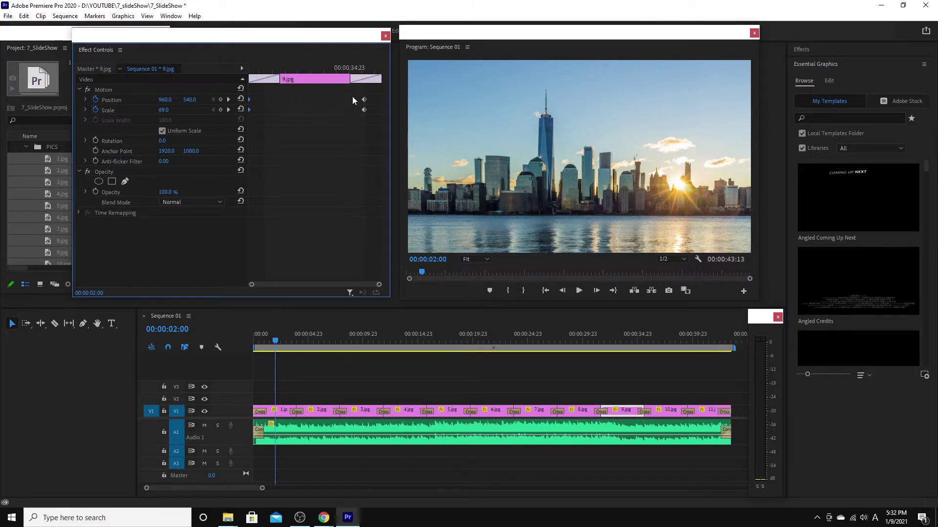
drag(377, 115, 399, 114)
click(657, 411)
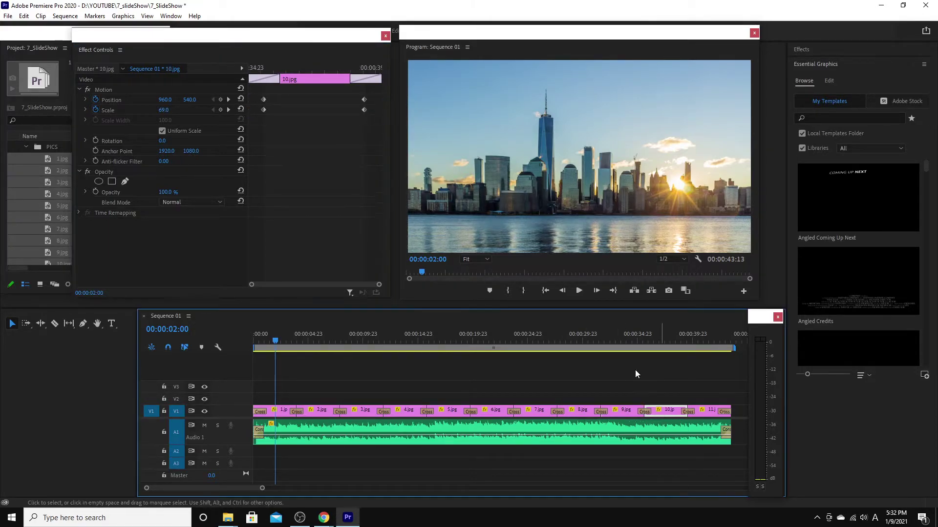
drag(281, 101, 368, 112)
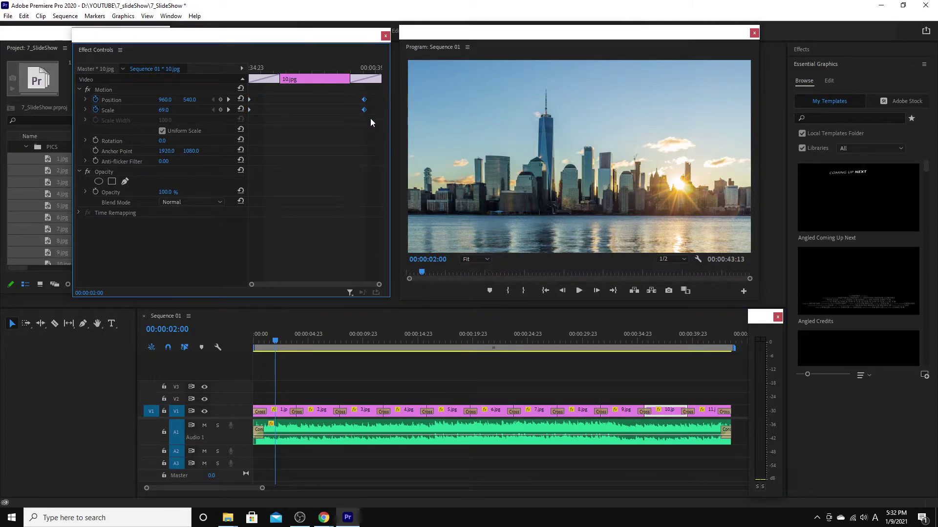
Step: Stretch the position and scale keyframes of 11.jpg to both ends of the clip
click(710, 412)
drag(272, 102, 253, 125)
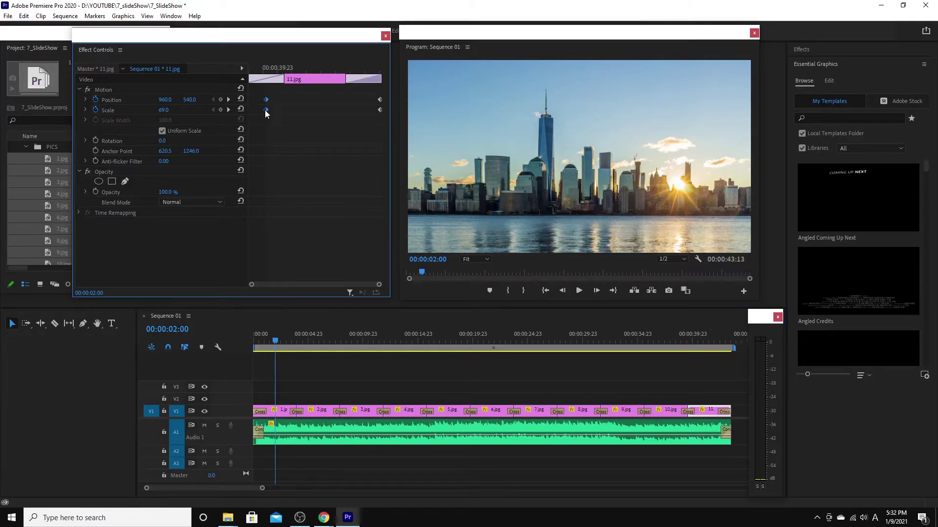
click(318, 352)
Step: Play the slideshow from the start and check the zooms, dissolves and the final photo
drag(275, 341, 208, 368)
key(space)
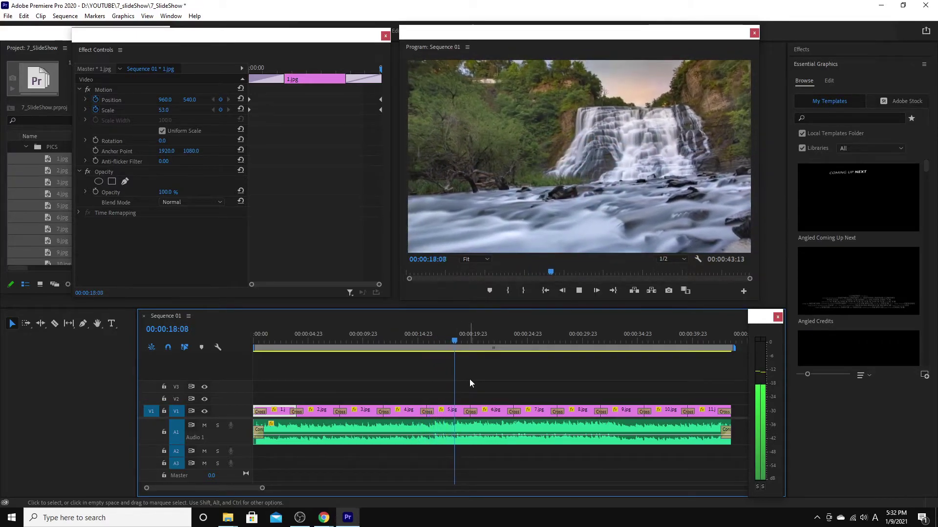
drag(462, 350, 703, 362)
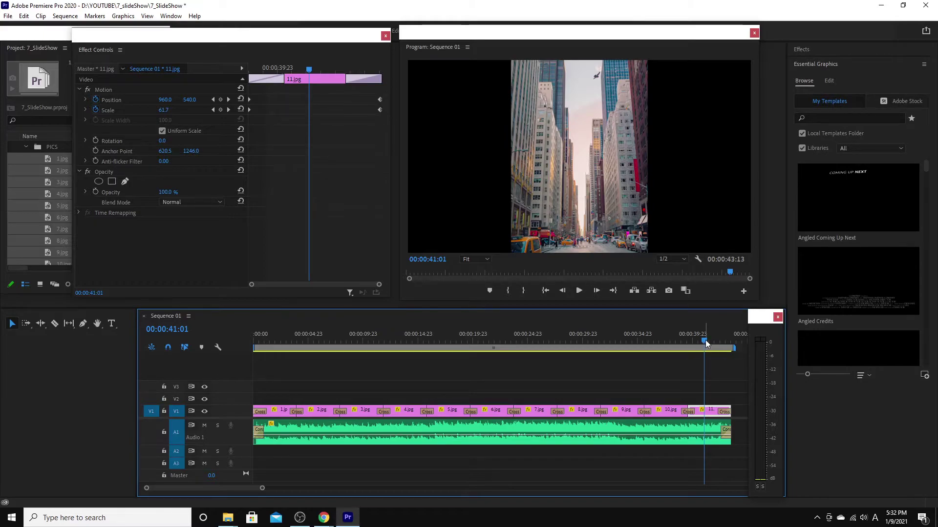
key(End)
key(Home)
key(space)
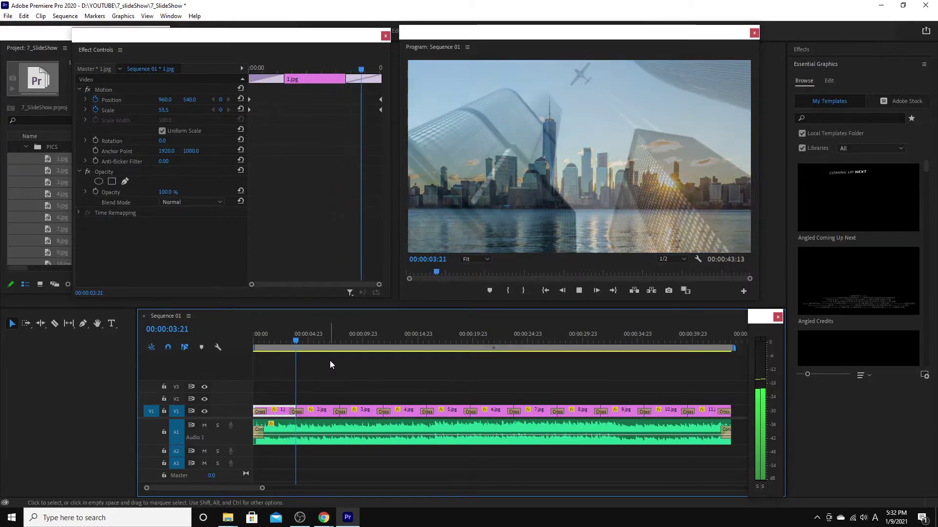
click(313, 339)
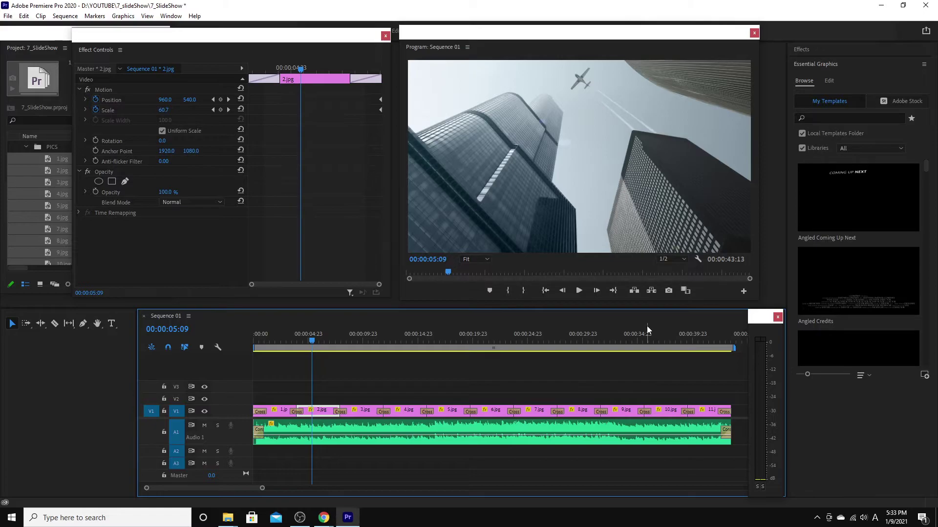
Step: Widen the timeline panel and place the playhead at 00:00:01:07, just after the opening dissolve of 1.jpg
click(268, 343)
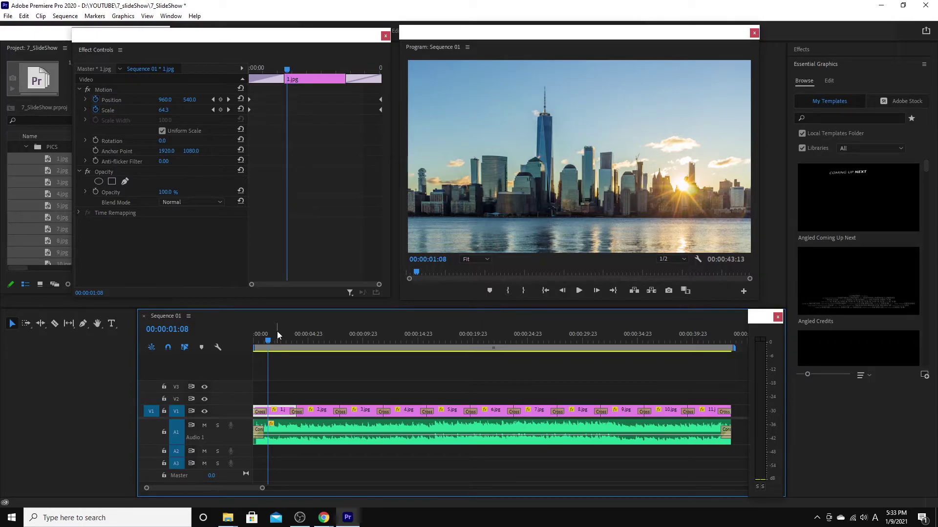
drag(132, 385, 27, 415)
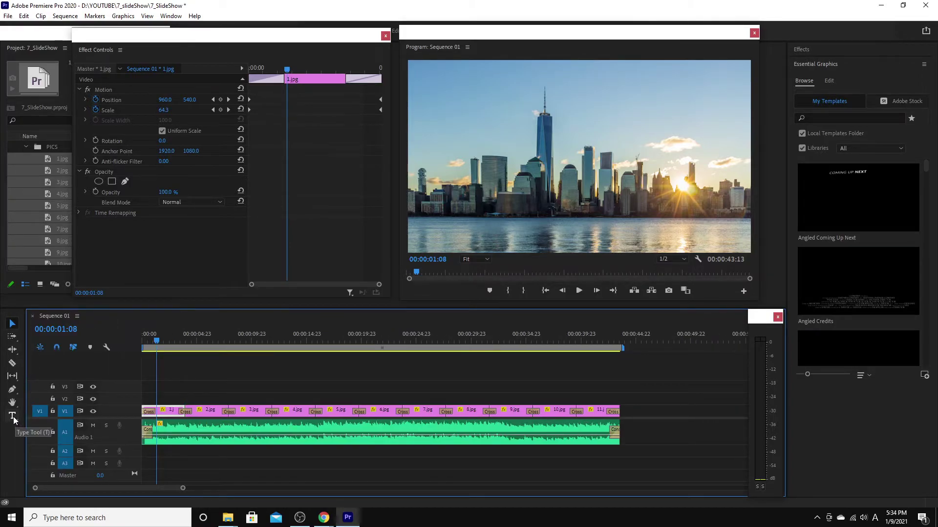
drag(169, 344, 159, 347)
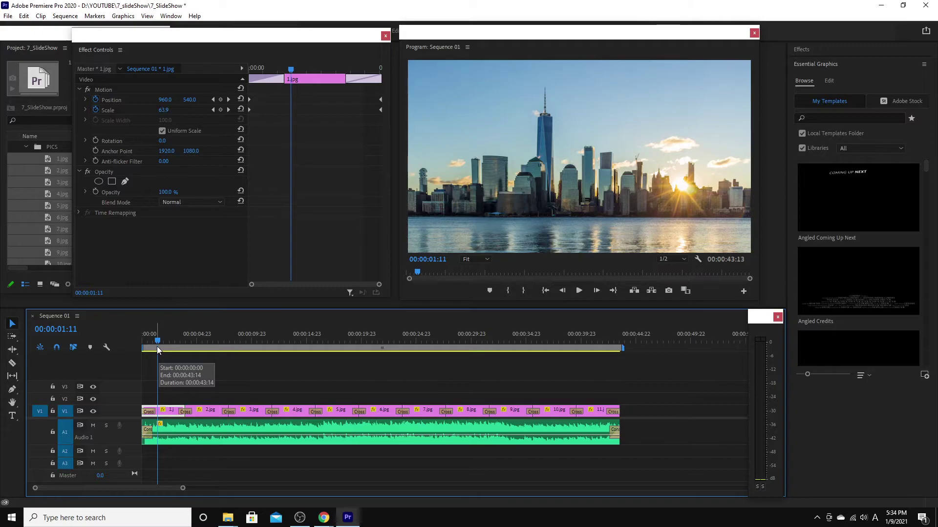
drag(156, 347, 155, 348)
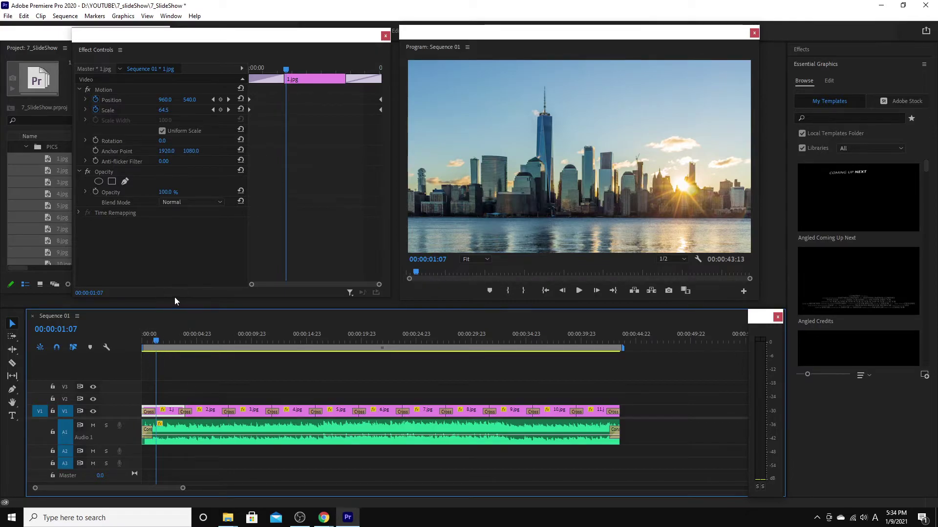
Step: Add a two-line title over the first photo reading "NEW YORK TOUR" and "01.15.2021" with the Type tool
click(12, 416)
click(531, 122)
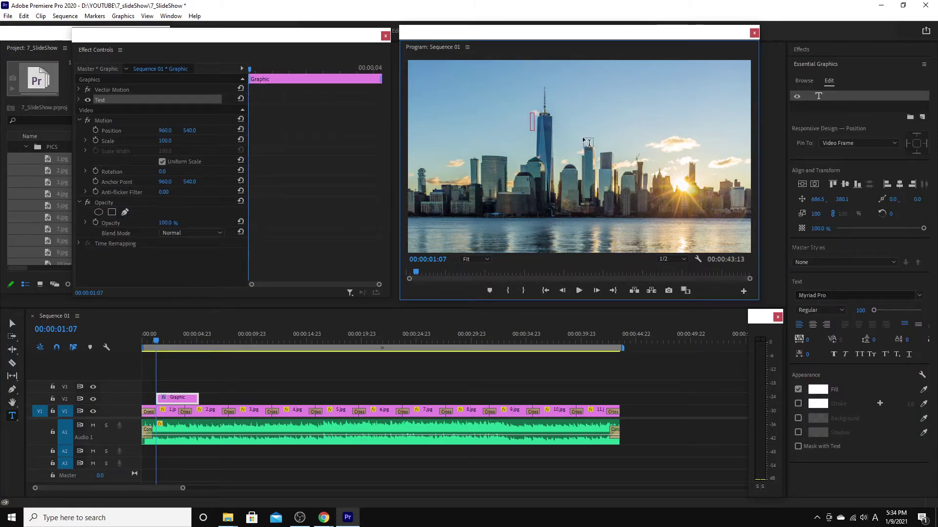
text(NEW)
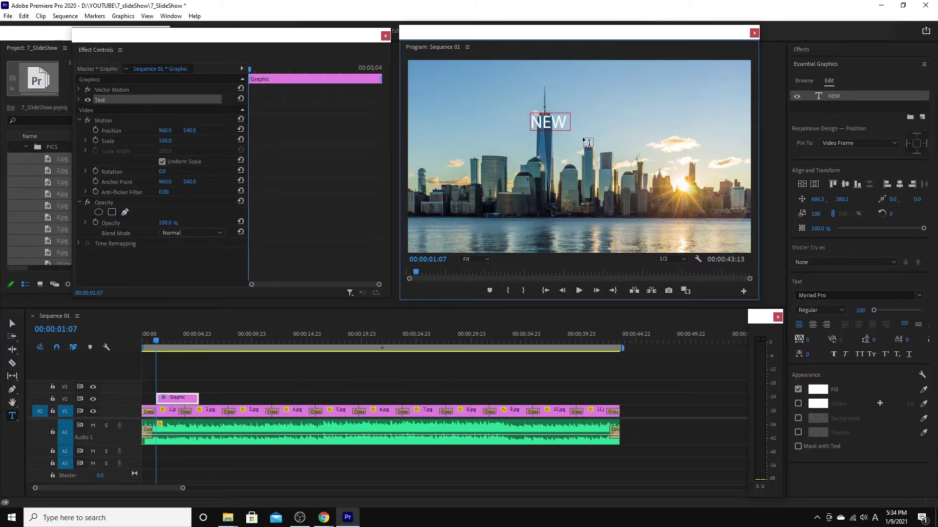
text( YORK)
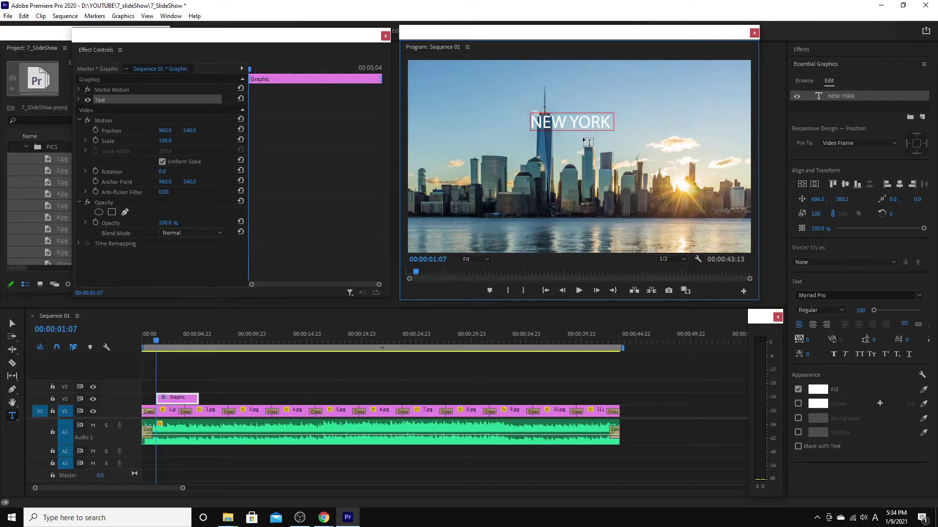
text( TOUR)
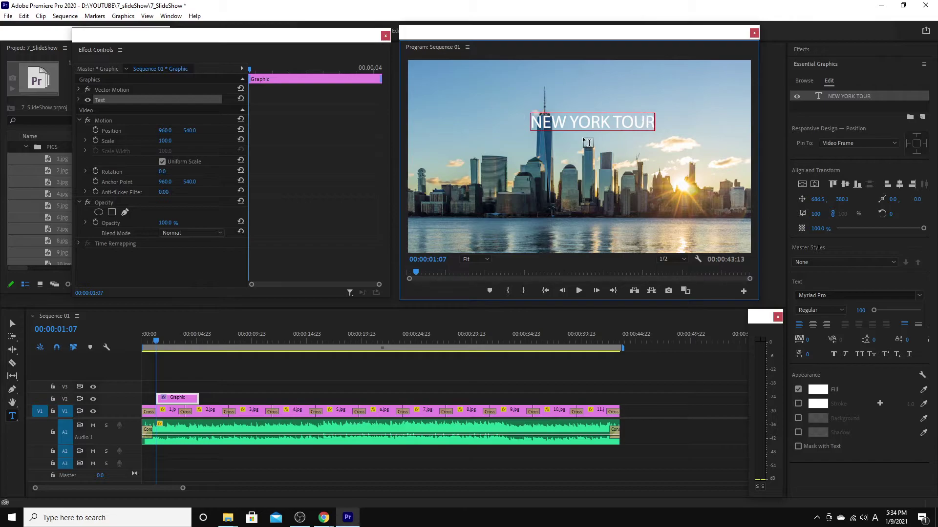
key(Return)
text(01)
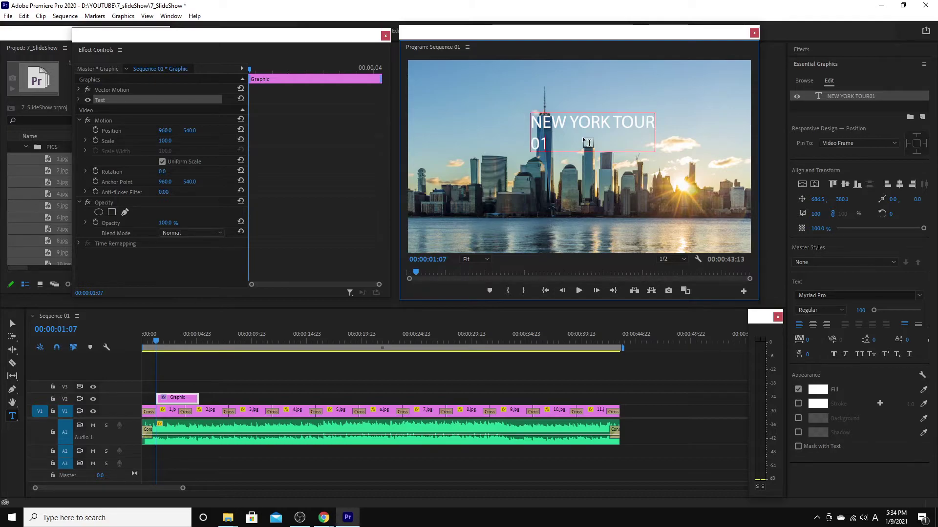
text(.1)
text(5.2021)
key(Escape)
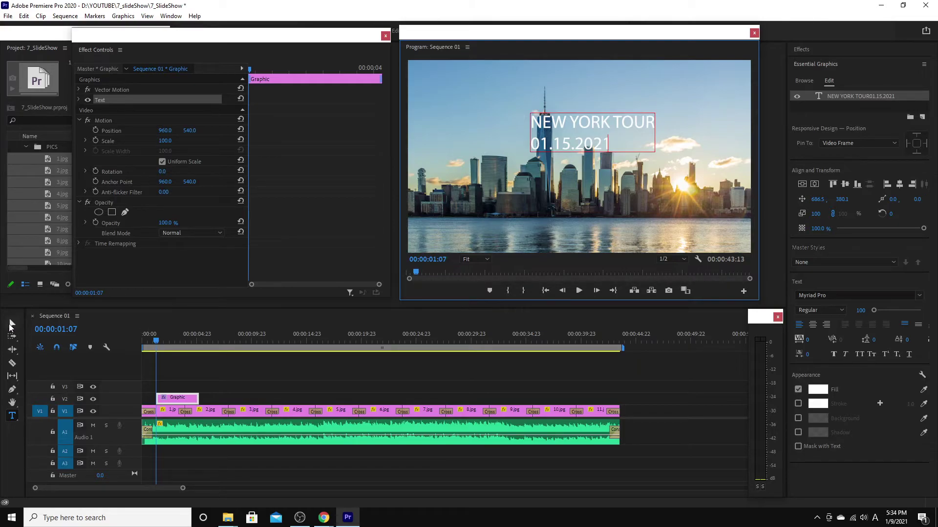
Step: Centre the title horizontally and vertically in the frame and centre-align its two lines of text
click(595, 149)
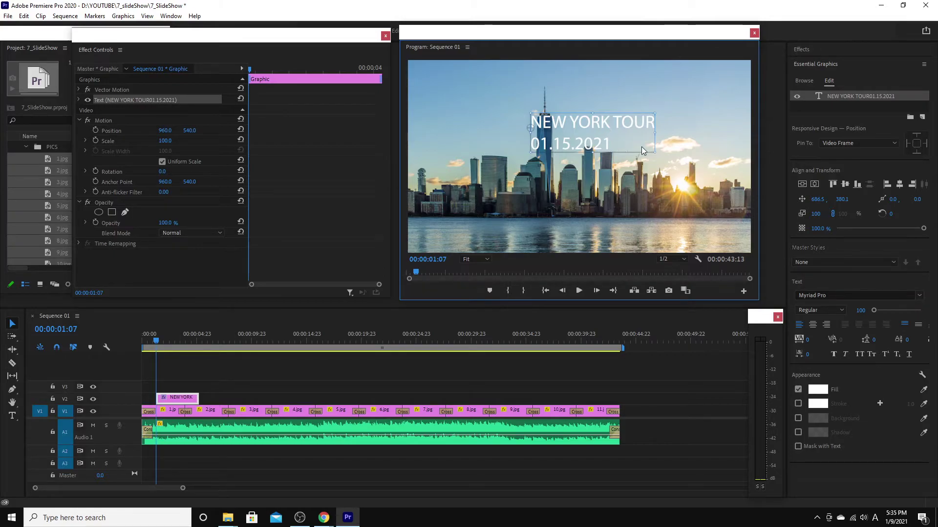
click(171, 16)
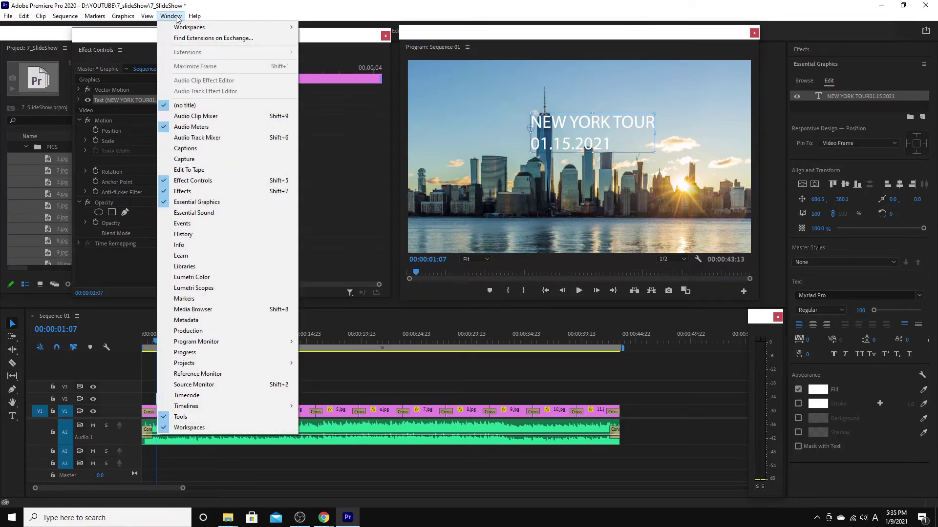
click(207, 202)
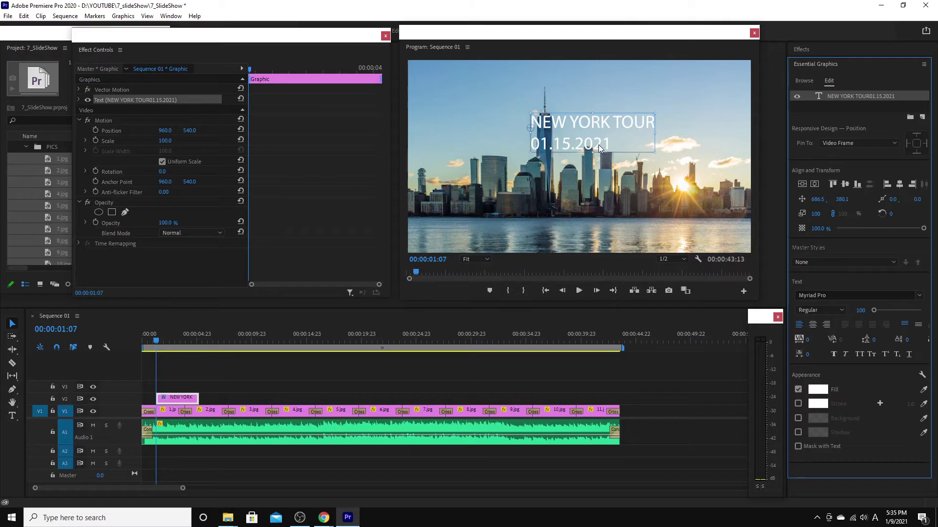
key(ctrl+s)
click(815, 185)
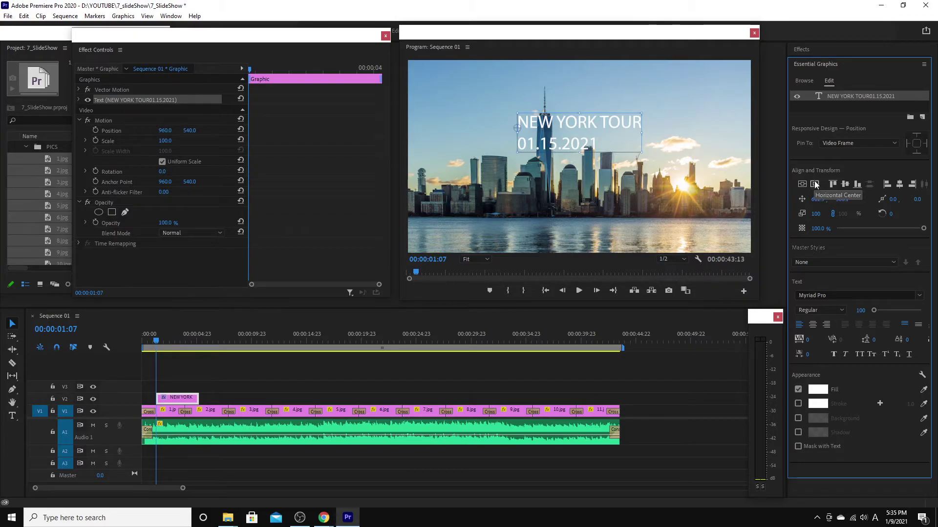
click(803, 184)
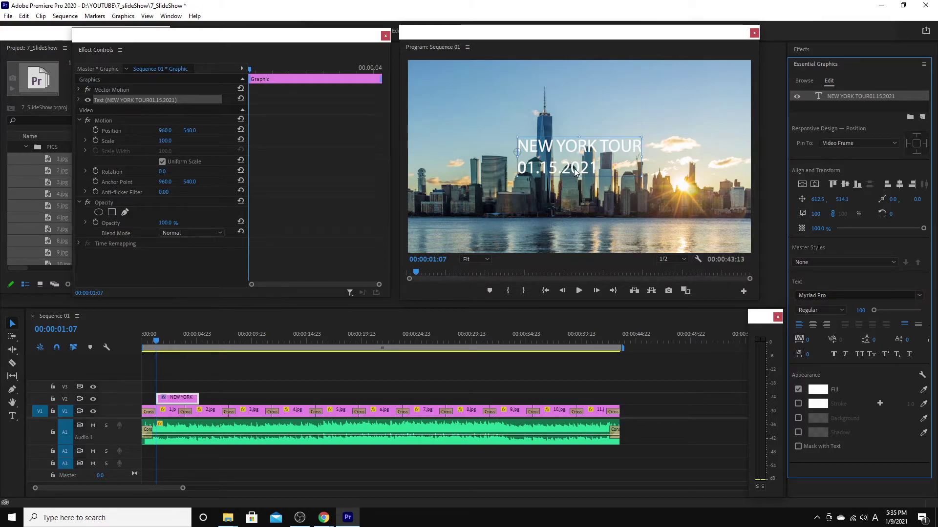
click(813, 325)
click(815, 186)
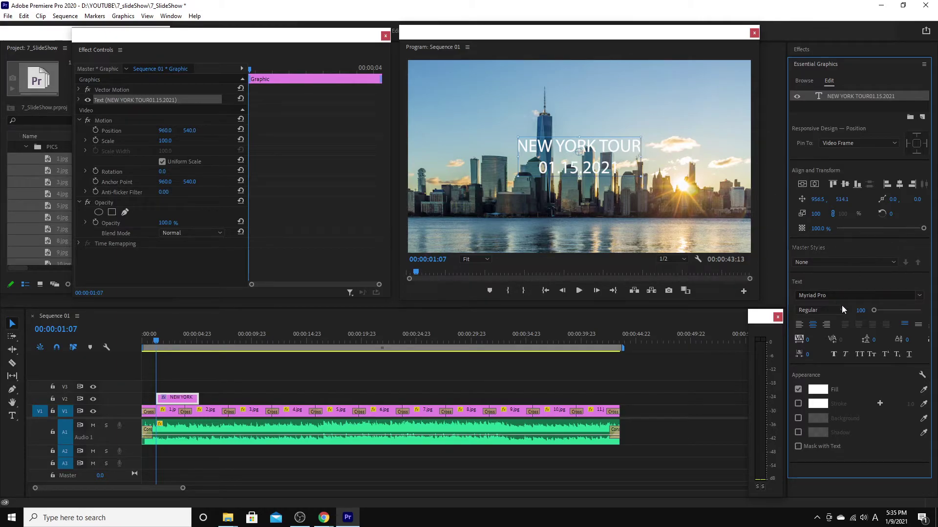
Step: Set the title's font to NanumGothic ExtraBold, with leading -13 and tracking 4
click(919, 297)
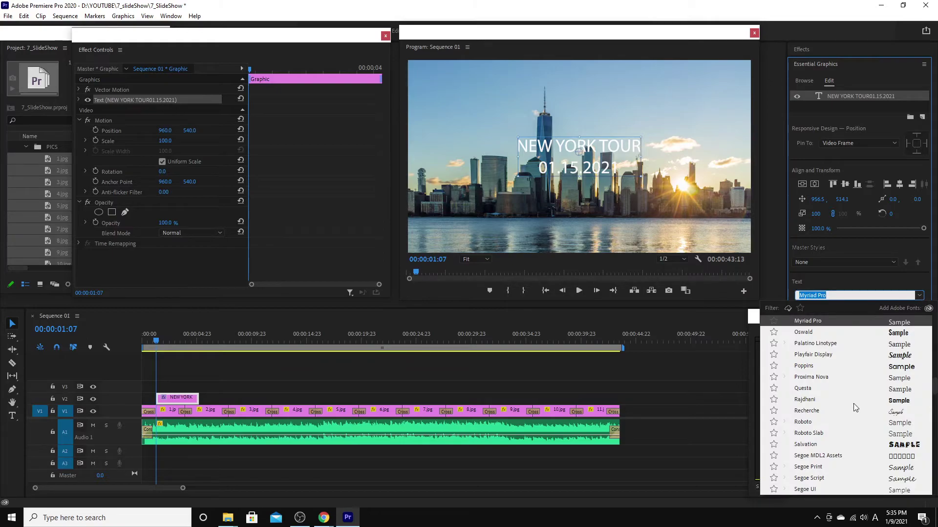
scroll(819, 378, down, 5)
click(813, 444)
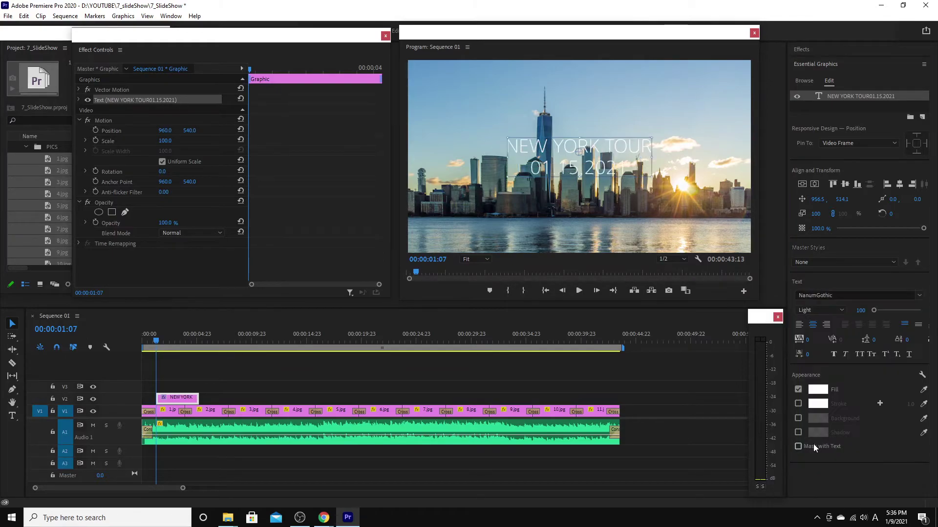
click(841, 310)
click(825, 352)
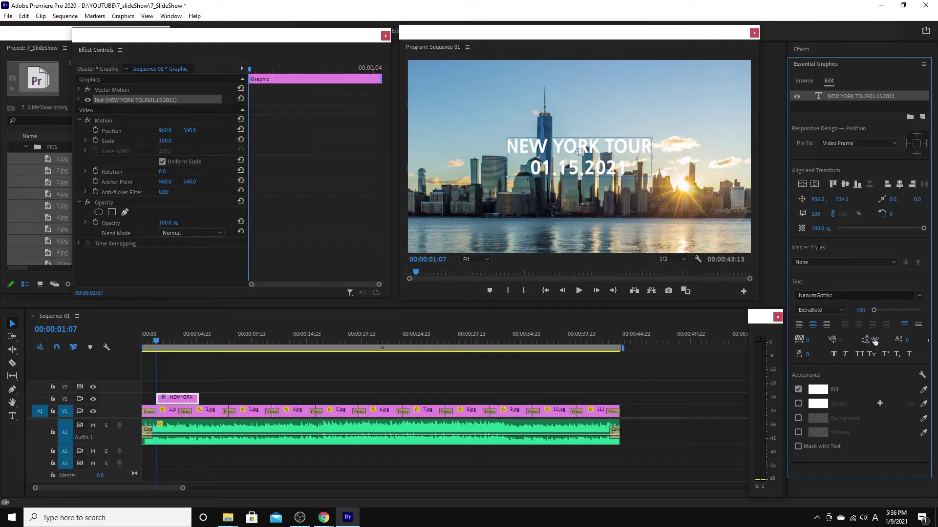
drag(879, 337, 878, 337)
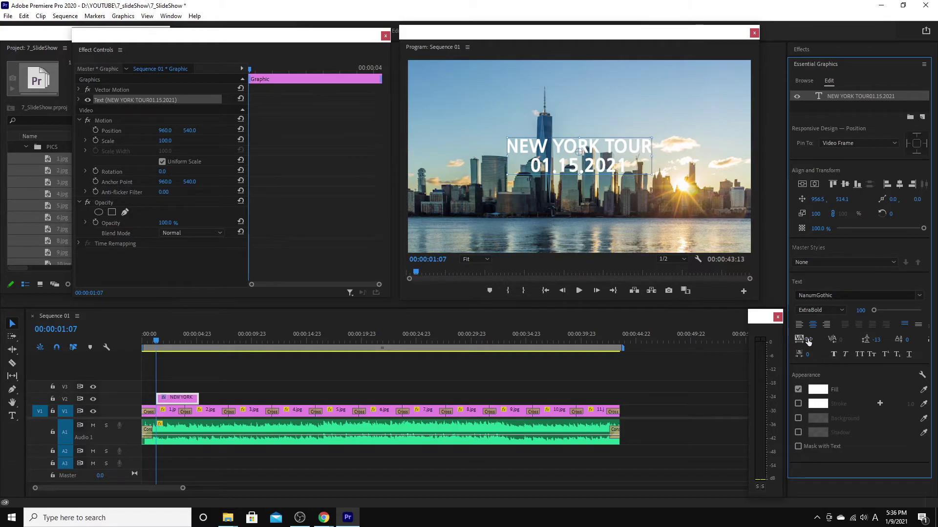
mouse_move(809, 341)
mouse_down()
mouse_move(824, 341)
mouse_move(810, 341)
mouse_up()
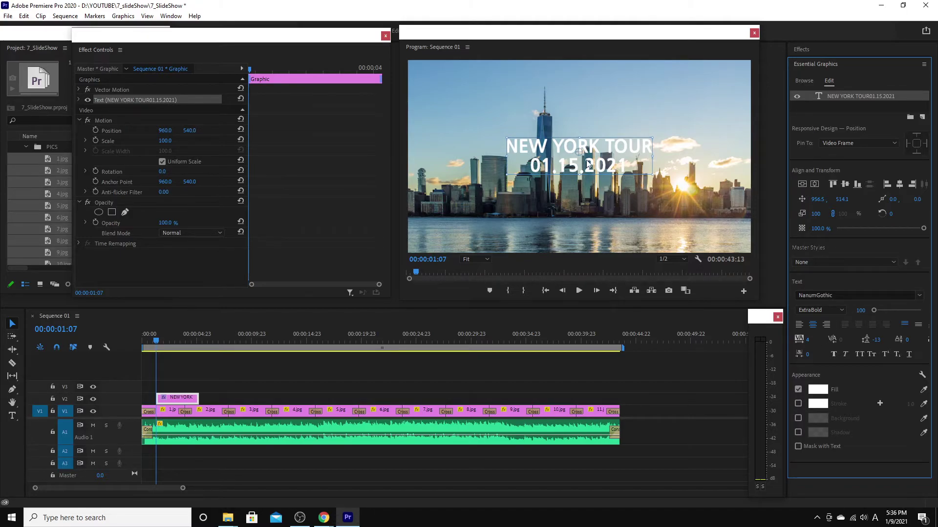
Step: Raise the separator dots in the title's date to mid-height with a baseline shift of about 29
double_click(560, 163)
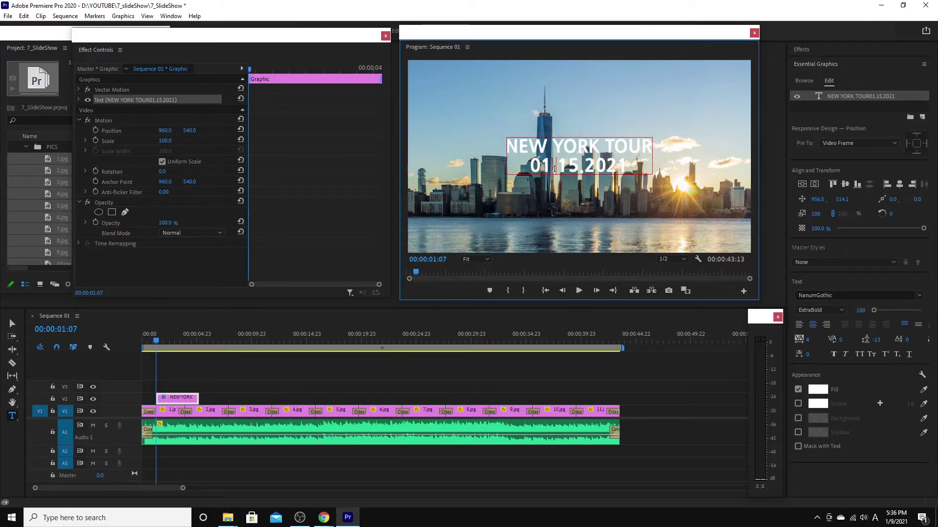
double_click(555, 170)
key(ctrl+c)
drag(907, 341, 916, 342)
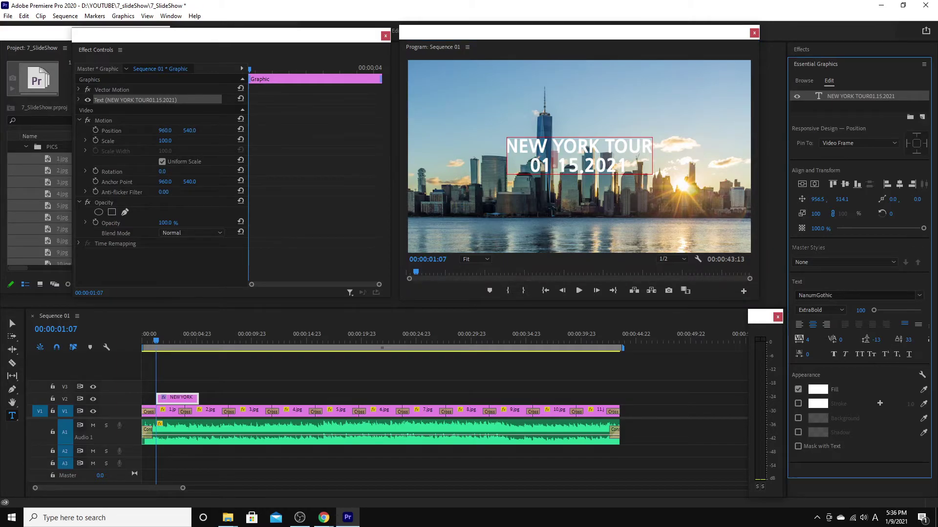
click(552, 171)
drag(551, 168, 582, 168)
key(ctrl+v)
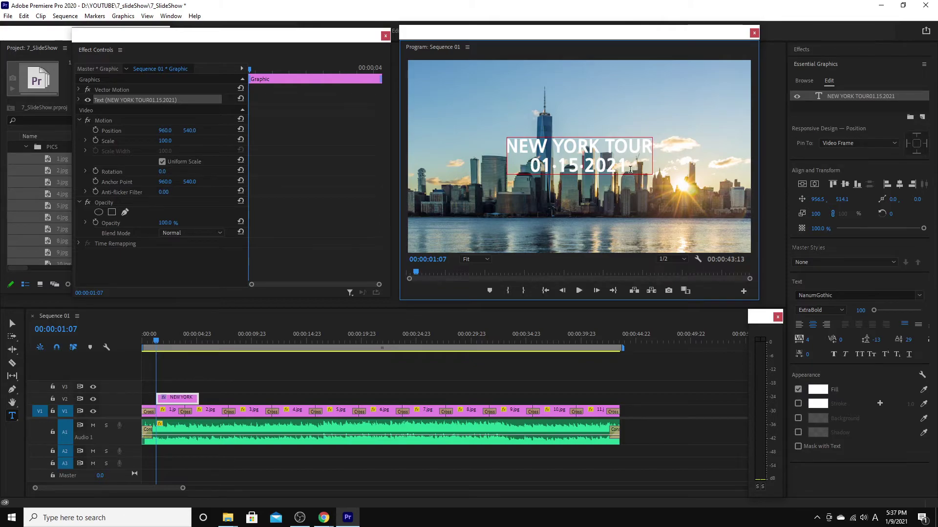
Step: Reduce the font size of the title's date line to 83
drag(527, 166, 629, 172)
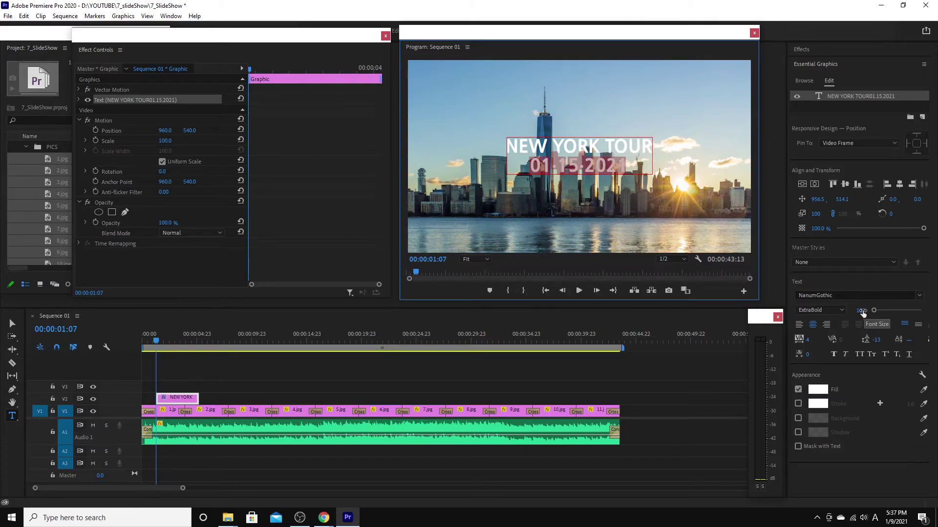
drag(862, 314, 853, 314)
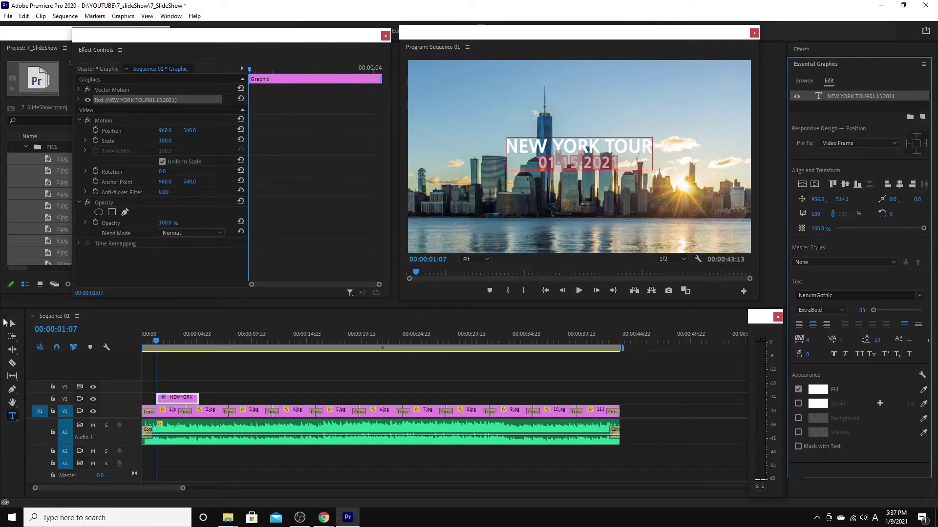
click(12, 324)
Step: Set the leading of the whole title to -1 to widen the gap between its lines
click(592, 150)
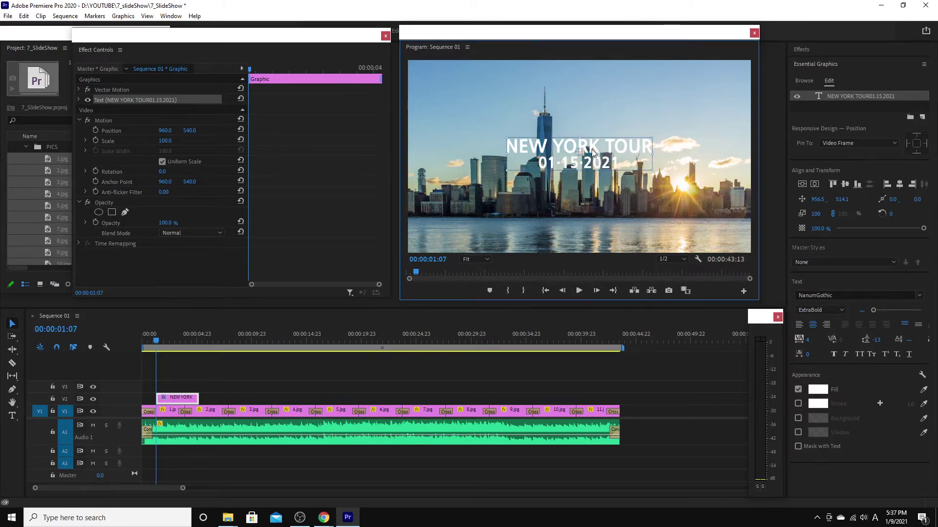
double_click(592, 152)
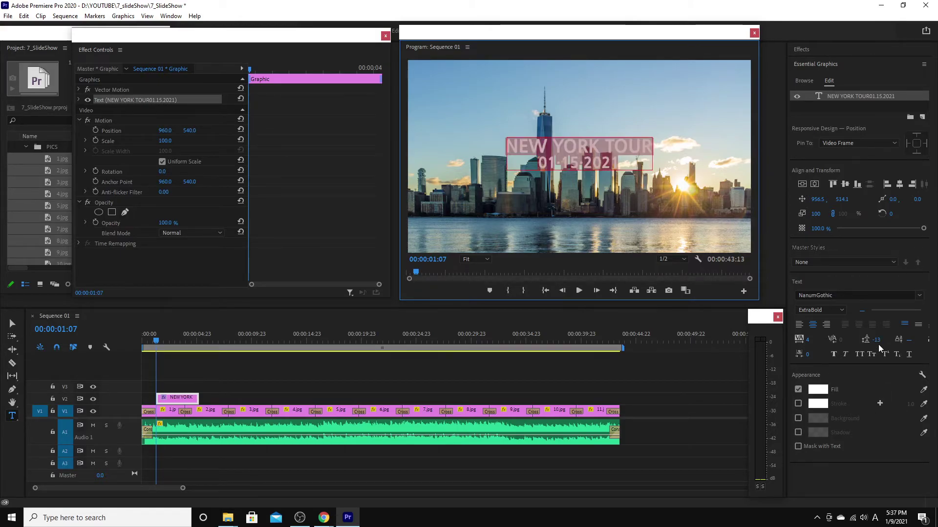
drag(876, 341, 882, 341)
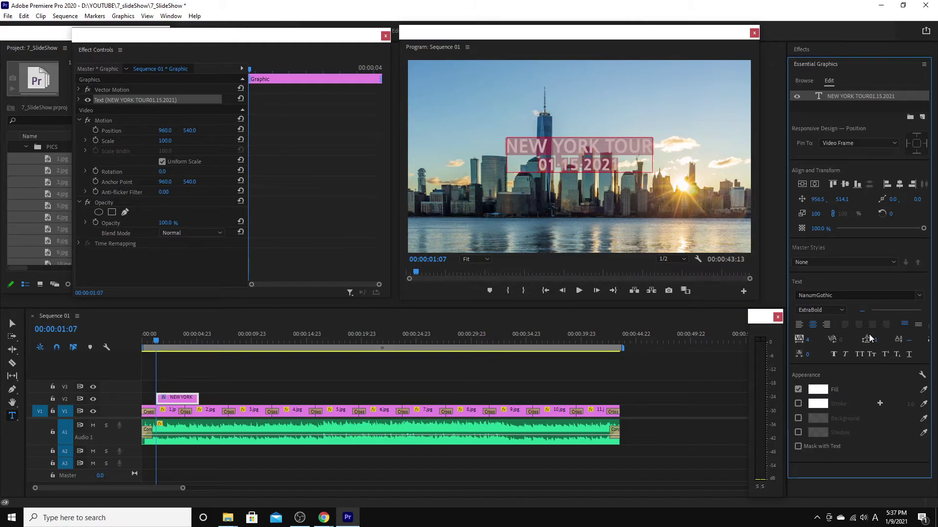
click(12, 324)
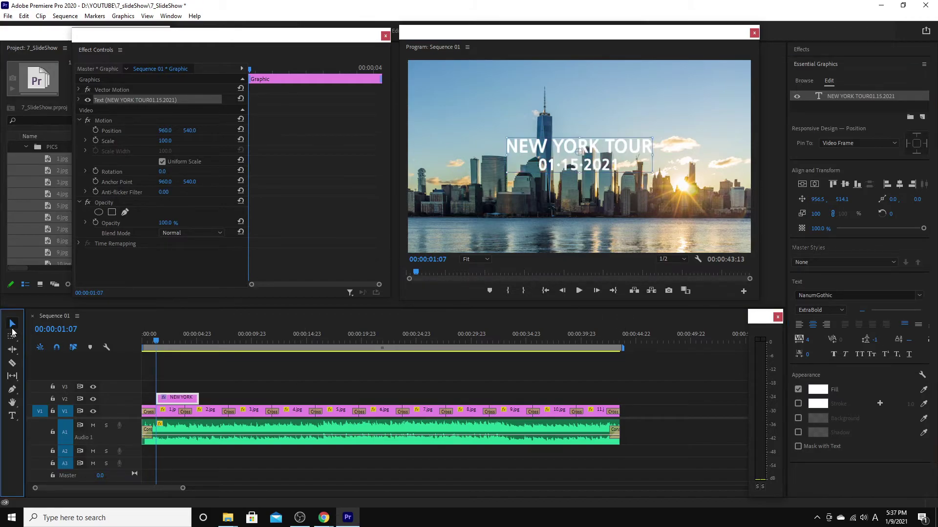
Step: Apply faux italic to the date line of the title
double_click(546, 164)
double_click(547, 163)
click(543, 164)
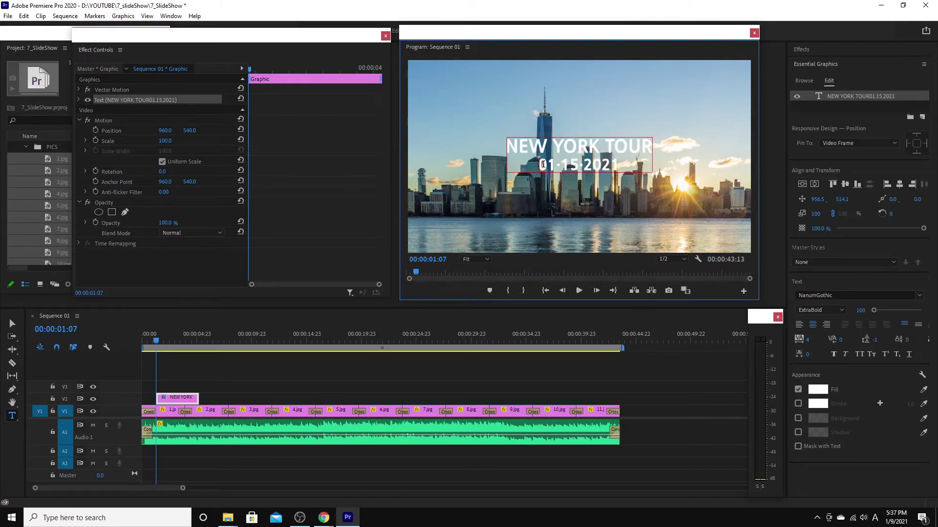
drag(539, 166, 621, 171)
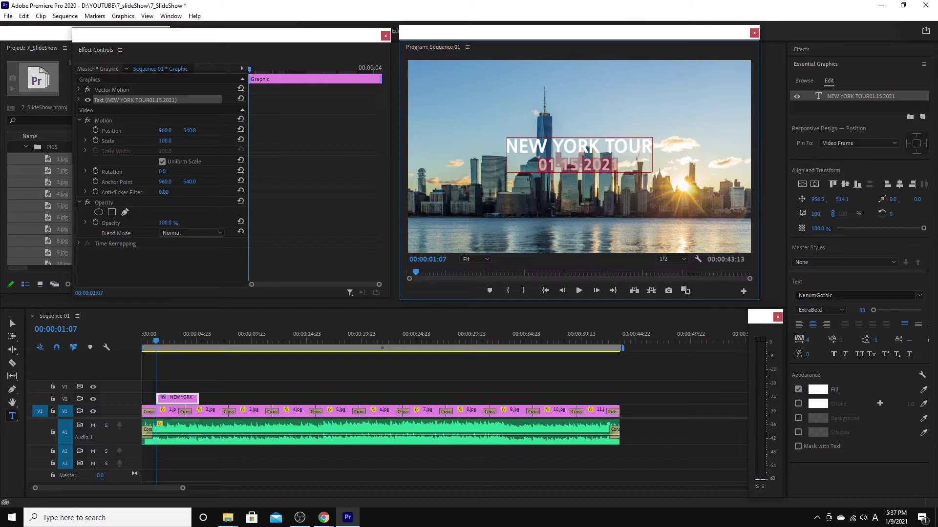
click(845, 356)
click(573, 165)
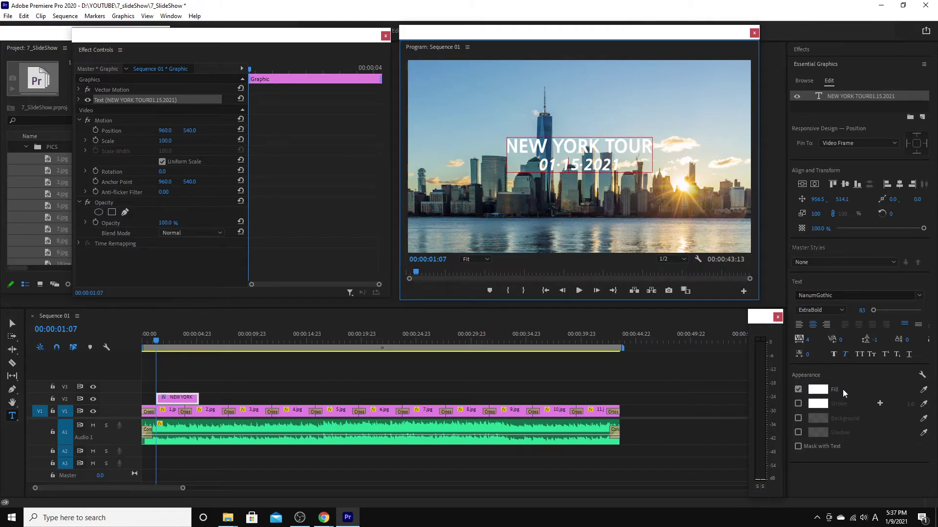
Step: Change the fill colour of the whole title to red, hex CB0202
click(818, 392)
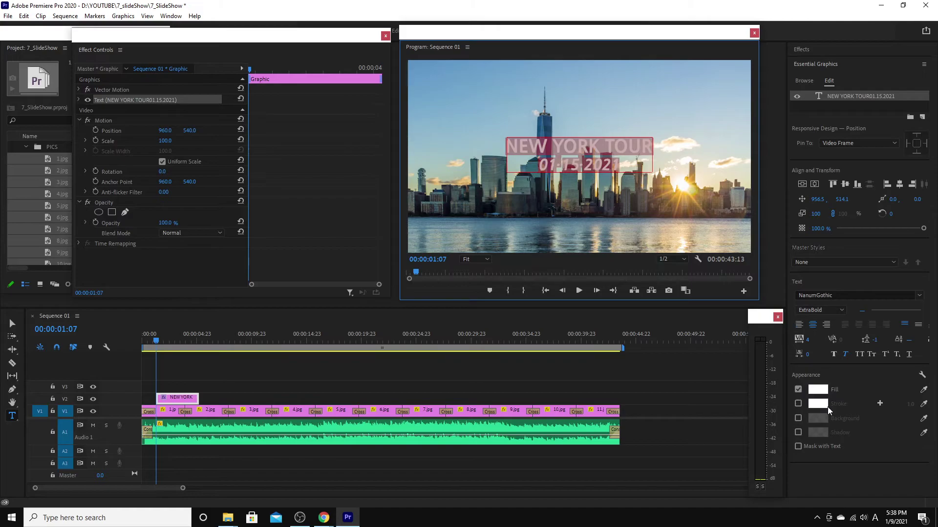
click(820, 391)
click(707, 249)
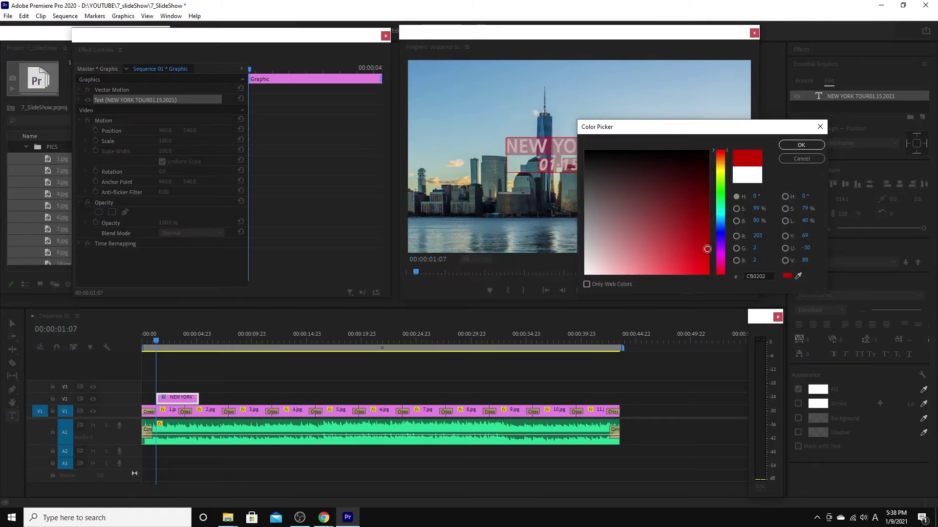
click(805, 145)
click(644, 158)
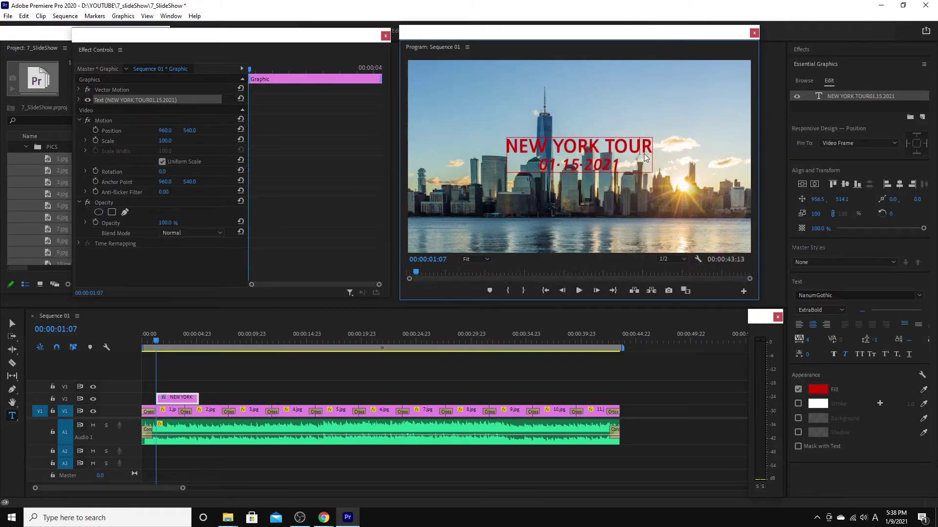
Step: Set the title's fill colour back to pure white, hex FFFFFF
click(816, 389)
click(585, 273)
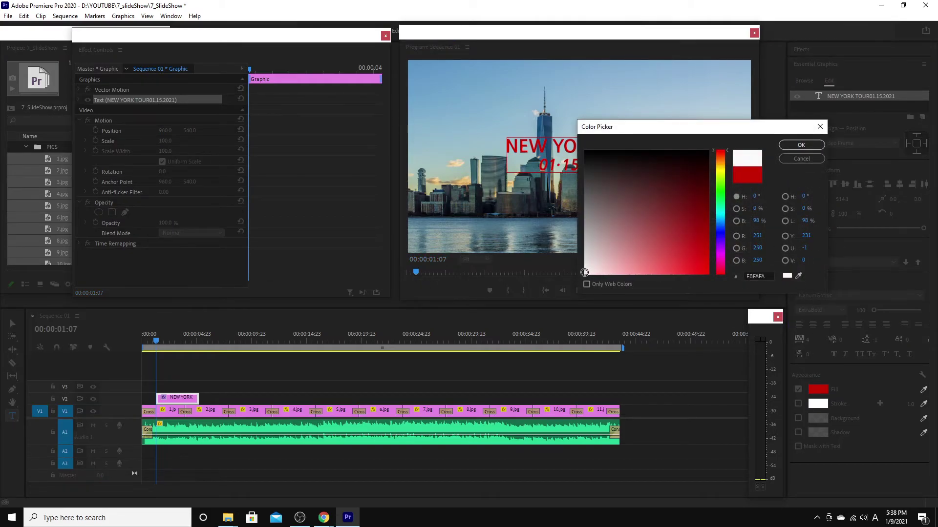
click(801, 145)
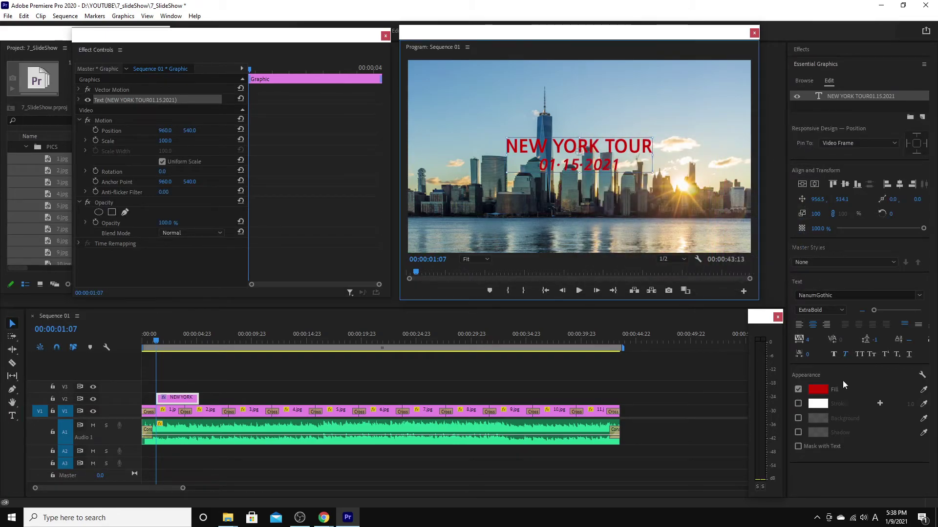
click(818, 390)
click(586, 273)
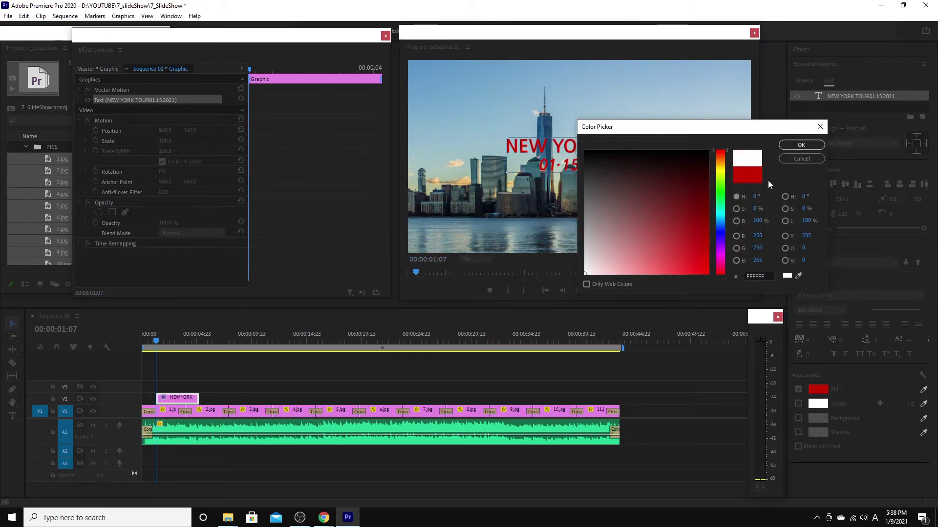
click(804, 146)
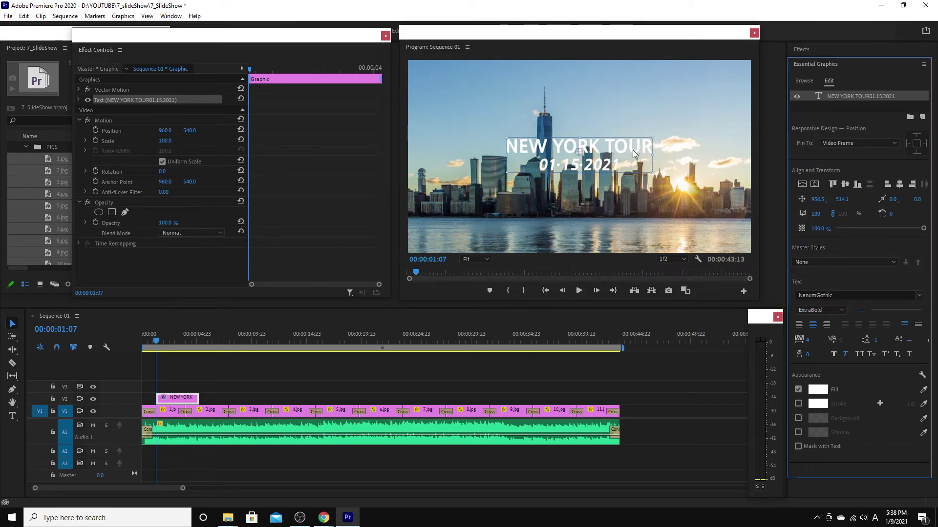
Step: Add a near-black stroke, hex 030303, around the title text with a width of 13
click(798, 404)
click(814, 408)
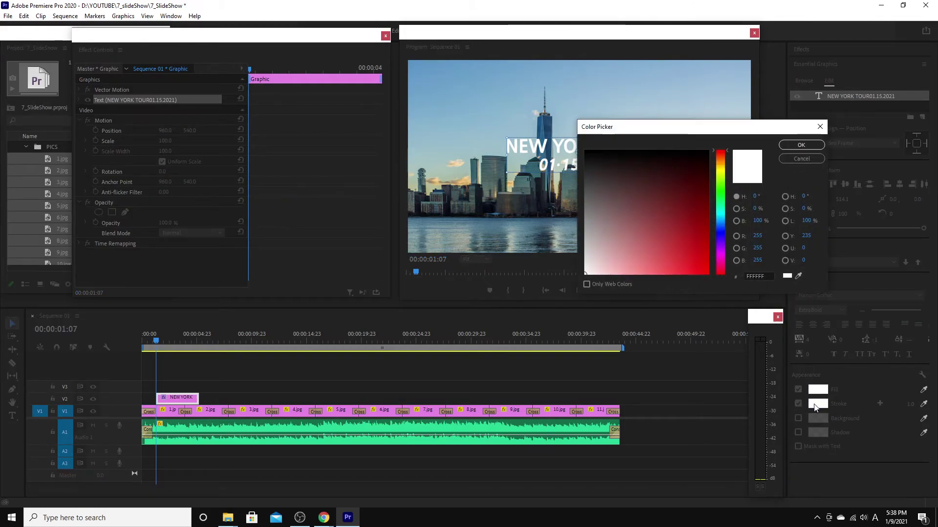
click(586, 150)
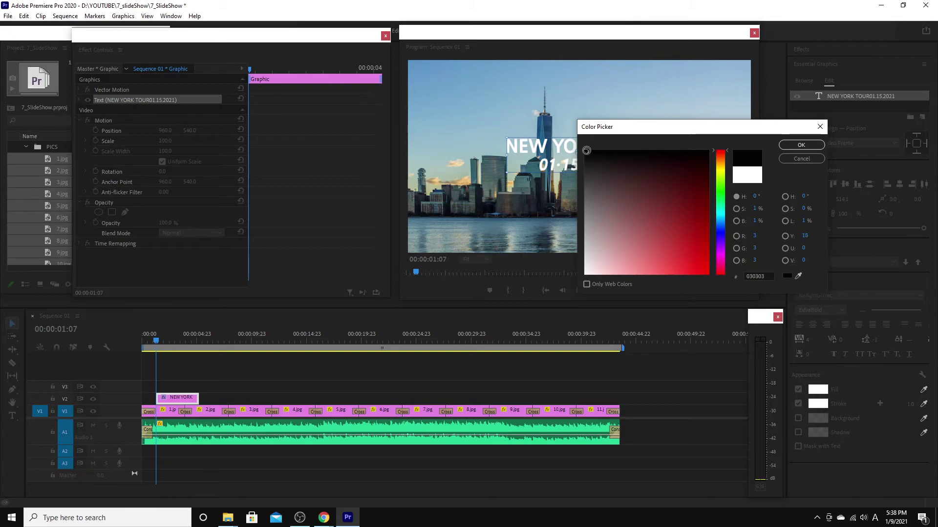
click(804, 145)
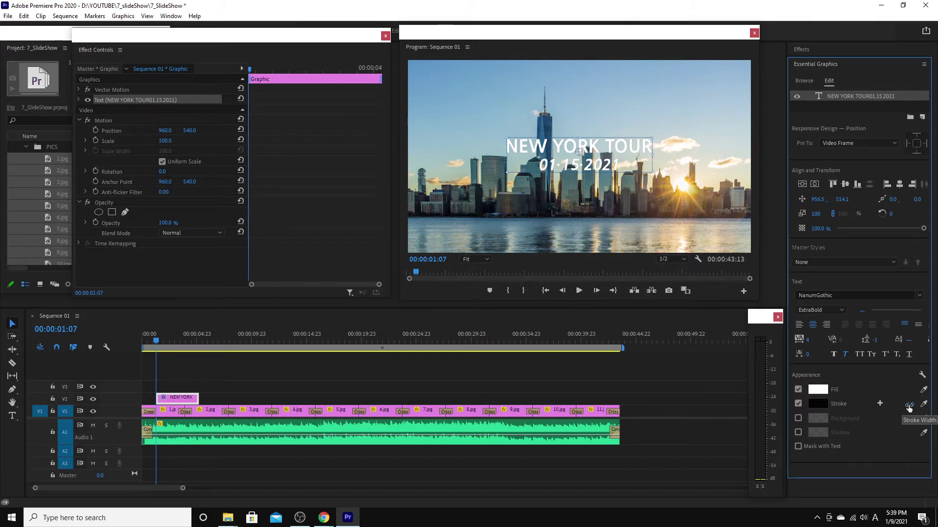
drag(918, 405, 914, 404)
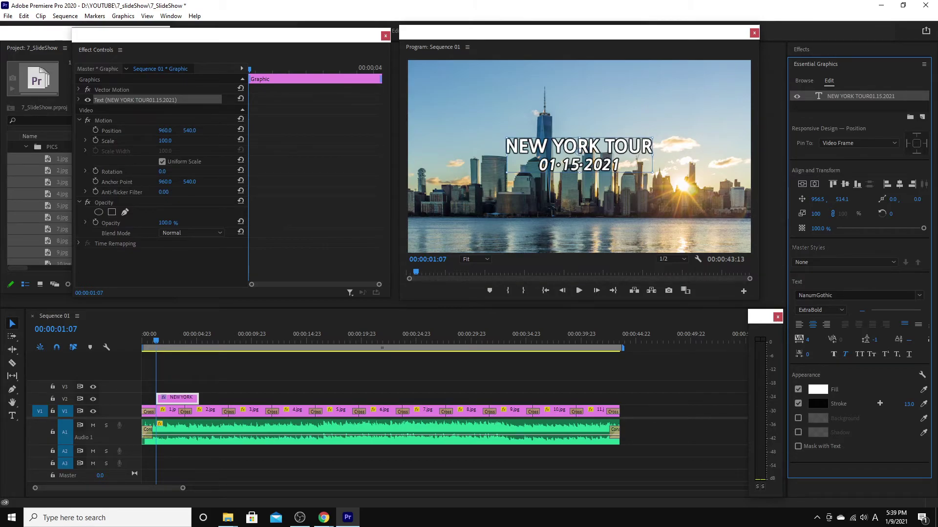
Step: Add a green background, hex 19710B, behind the title with 70% opacity and a size of 36.6
click(798, 417)
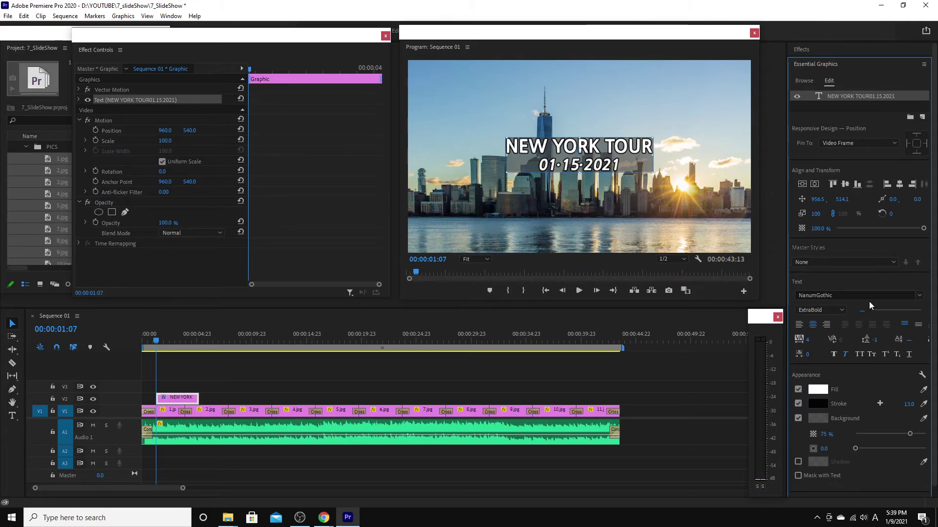
click(816, 420)
click(697, 204)
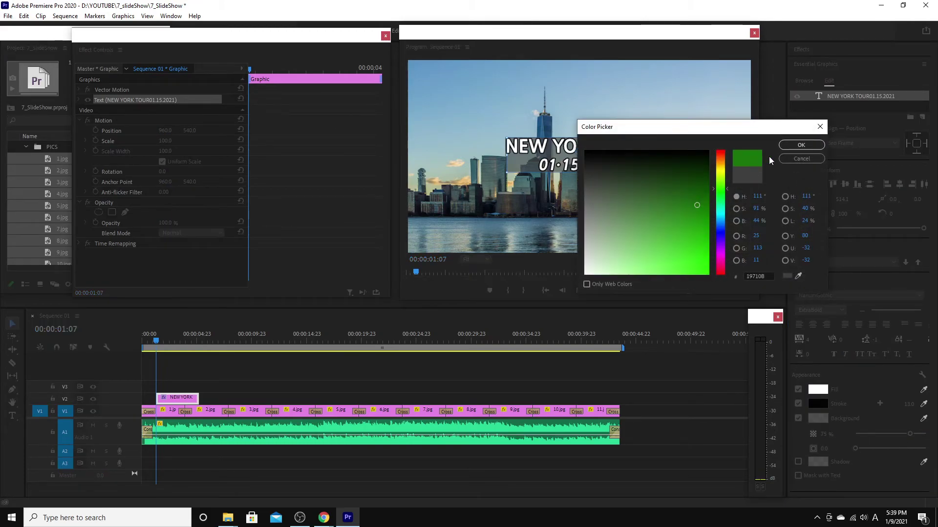
click(801, 145)
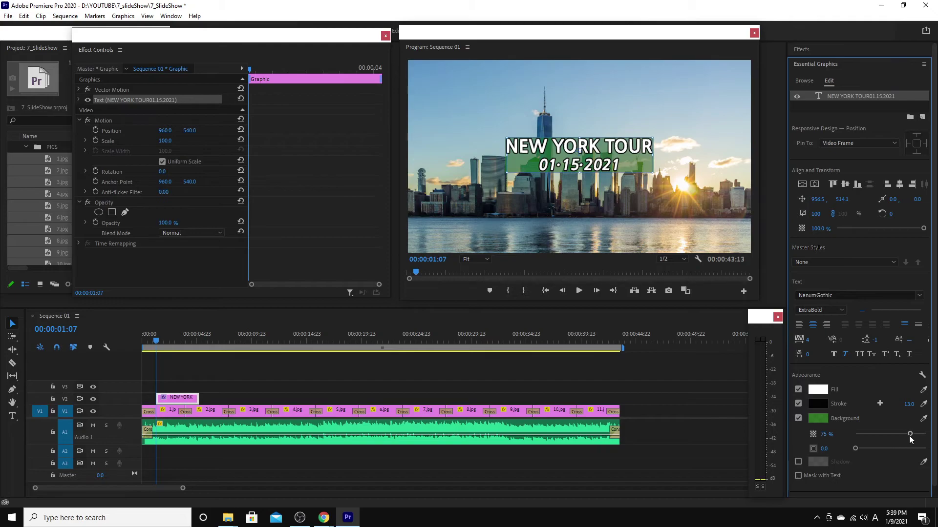
mouse_move(910, 434)
mouse_down()
mouse_move(883, 436)
mouse_move(921, 434)
mouse_move(901, 439)
mouse_up()
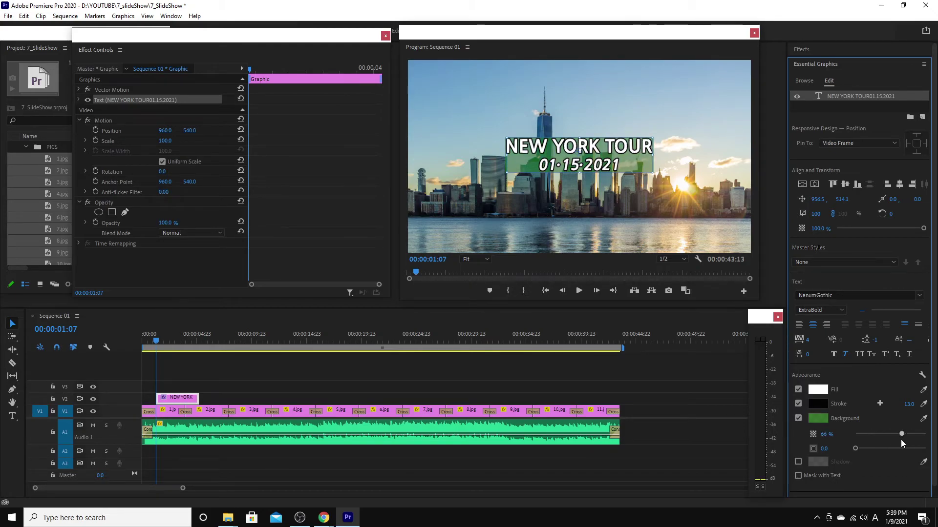
mouse_move(894, 442)
mouse_down()
mouse_move(915, 439)
mouse_move(871, 447)
mouse_move(880, 448)
mouse_up()
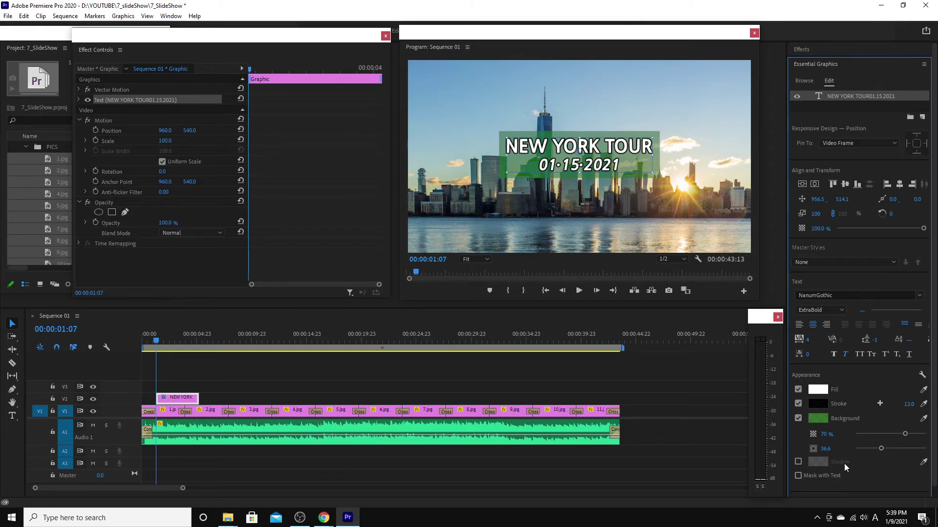
Step: Enable a shadow on the title text and give it a near-black colour
click(799, 462)
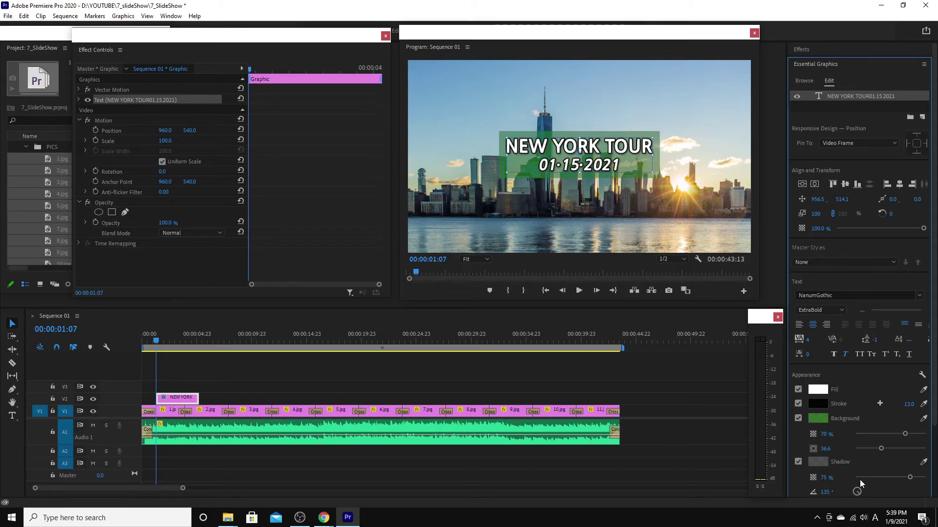
scroll(865, 473, down, 2)
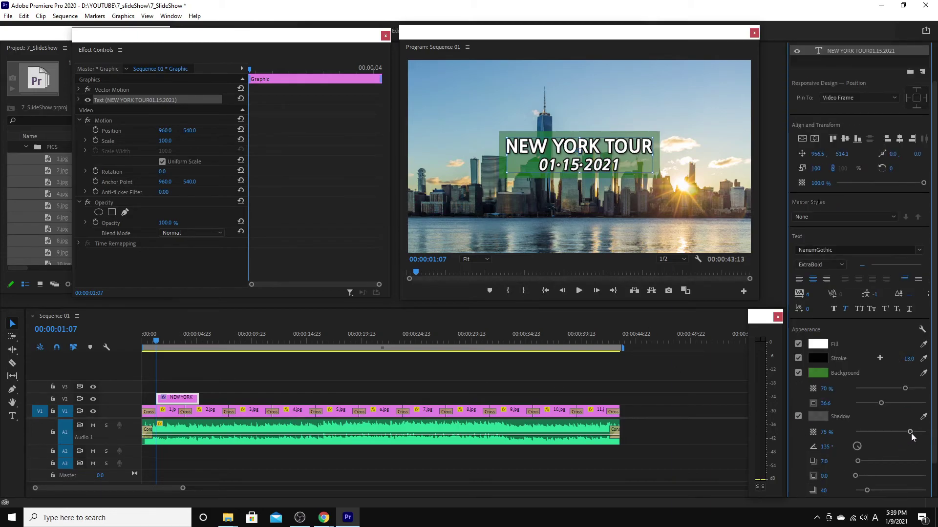
click(819, 416)
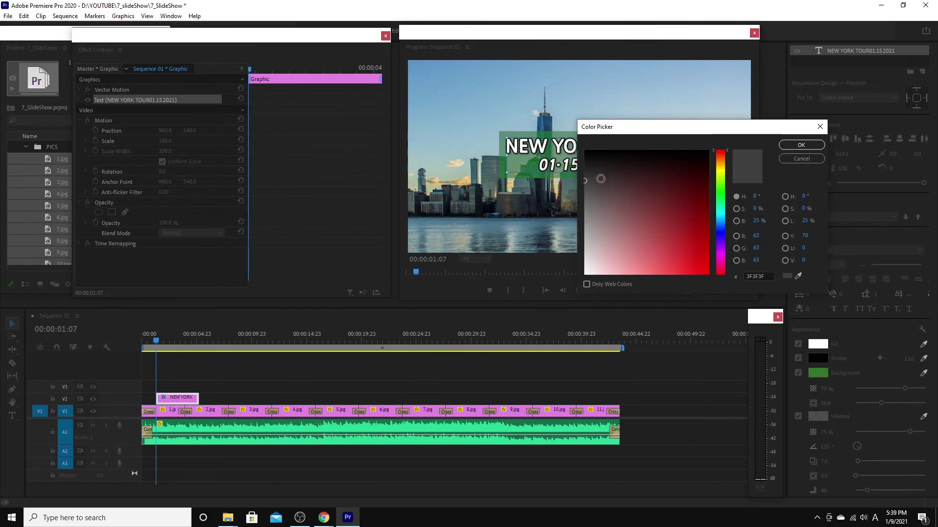
click(586, 159)
click(800, 145)
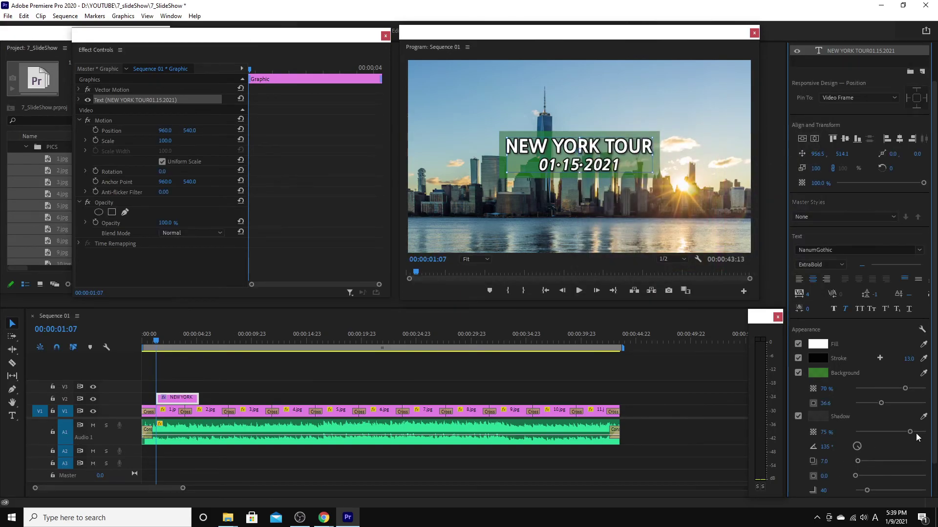
Step: Set the title shadow to 100% opacity, angle 130°, distance 16.6 and blur of about 48
drag(910, 432, 930, 432)
drag(859, 452, 859, 451)
mouse_move(858, 461)
mouse_down()
mouse_move(874, 462)
mouse_move(860, 460)
mouse_up()
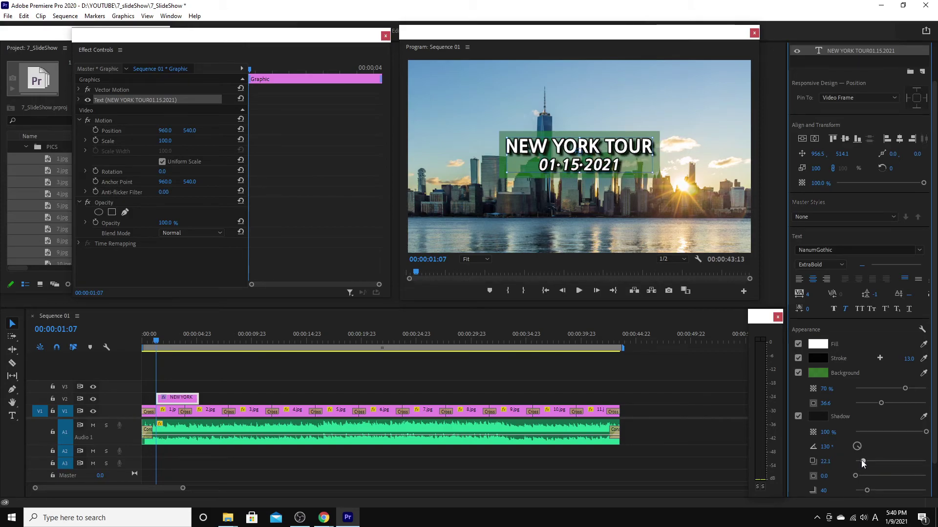
drag(856, 474, 869, 490)
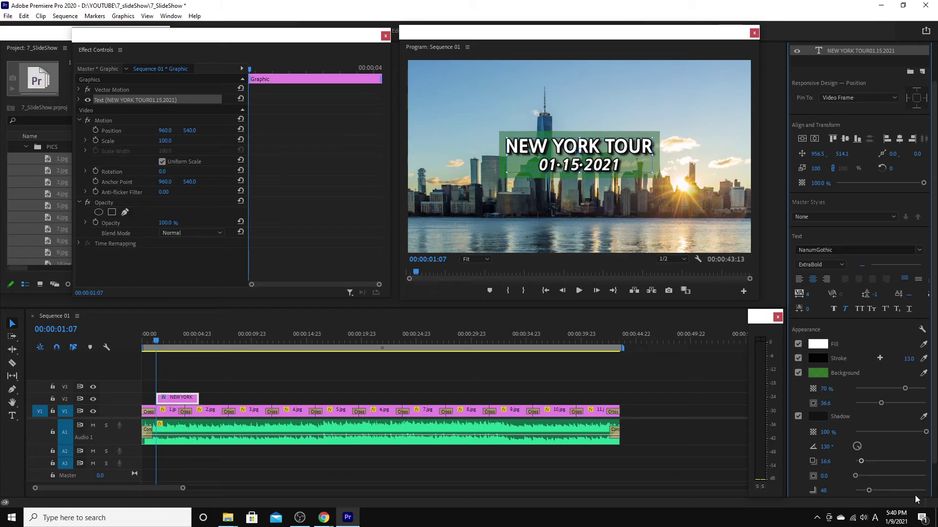
drag(934, 452, 933, 483)
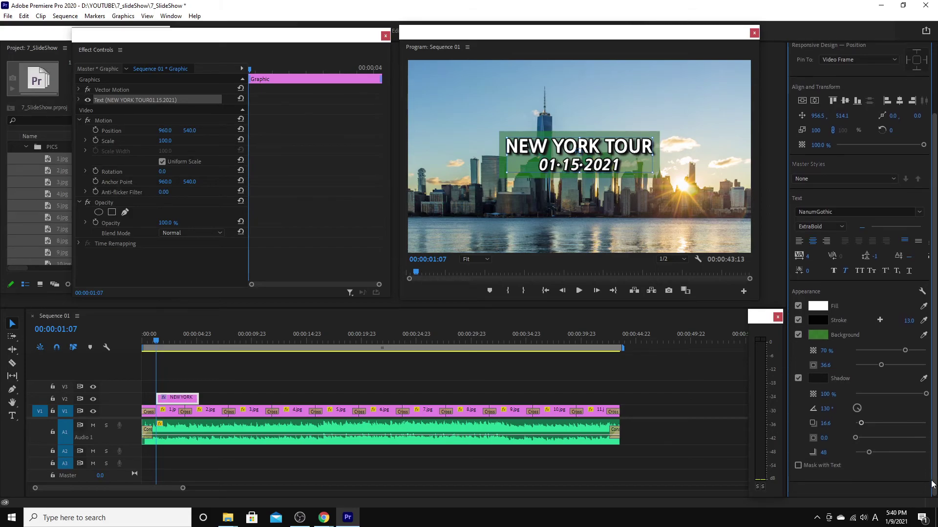
Step: Add cross dissolves to both ends of the title clip on track V2
click(186, 400)
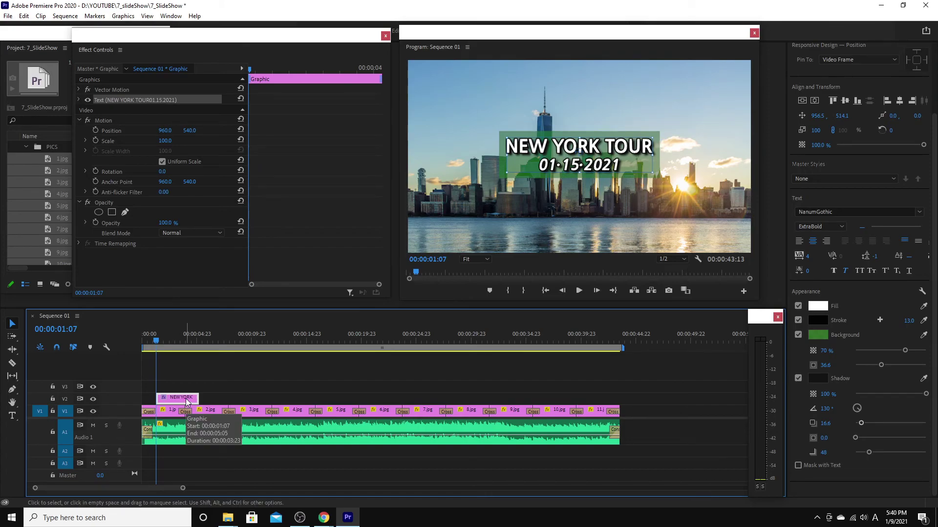
key(ctrl+d)
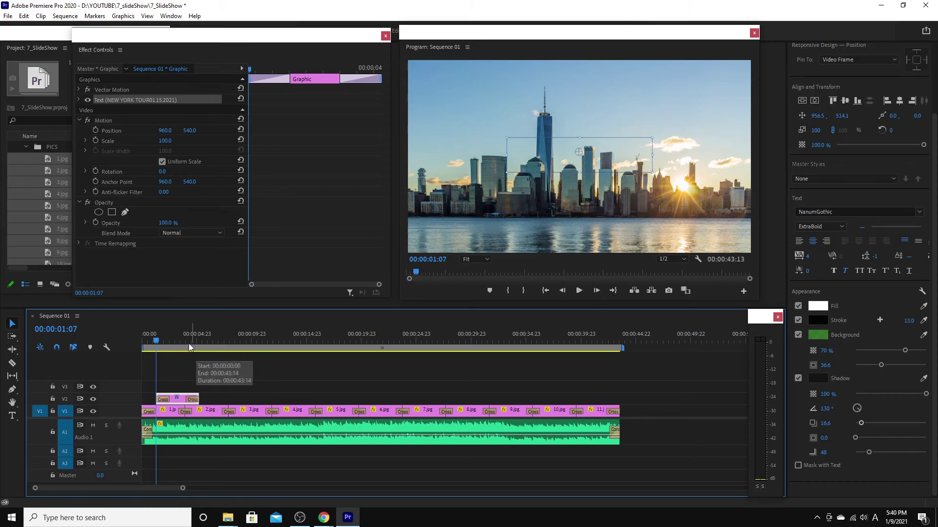
Step: Play the slideshow from the start, and park the playhead at 00:00:03:01 within the title
drag(188, 344, 133, 343)
click(361, 373)
key(space)
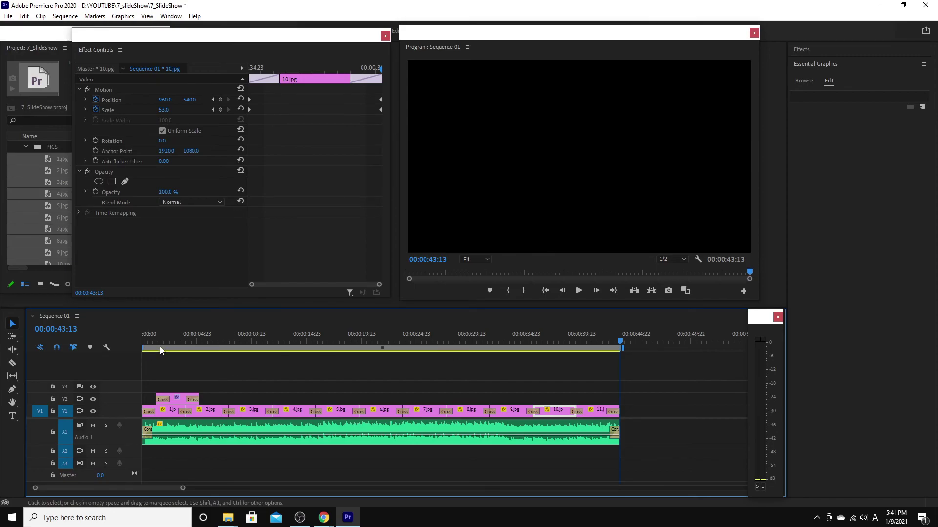
click(176, 337)
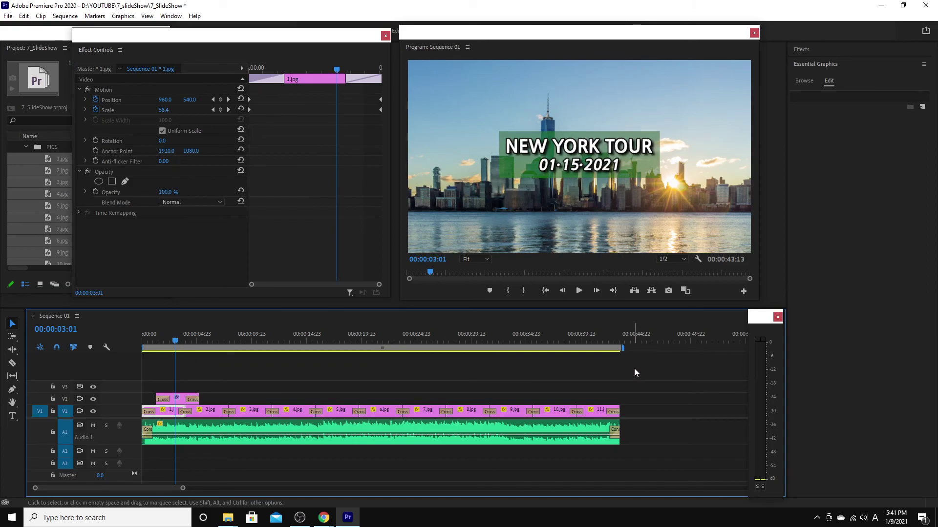